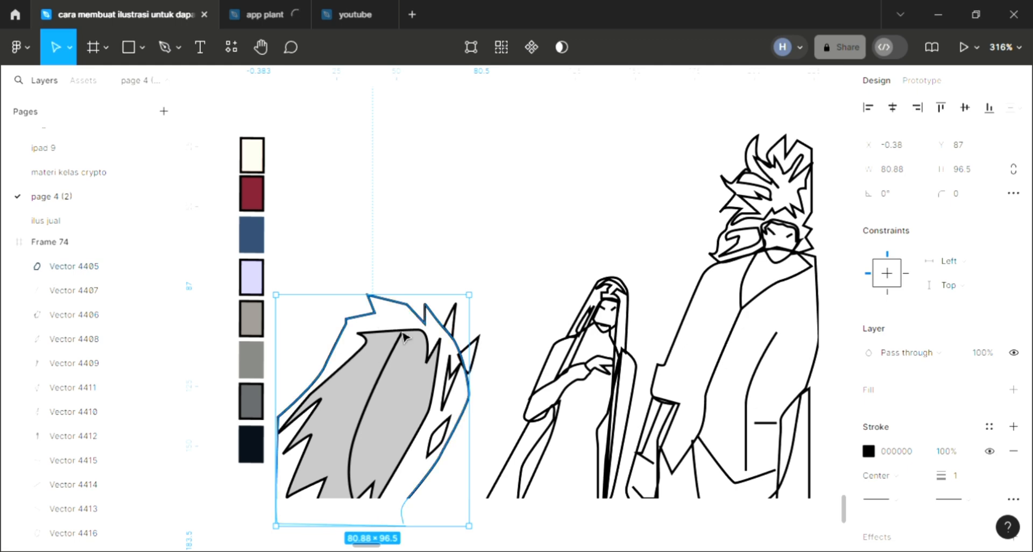
Add a fill to the outer outline of the spiky-haired figure and join its open end points at the lower edge
left_click(1014, 389)
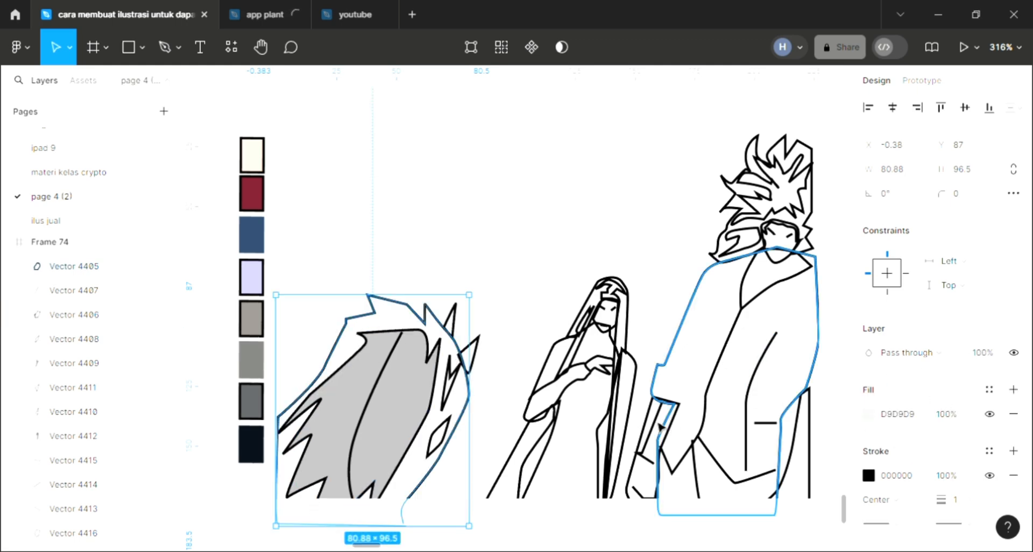
double_click(359, 355)
scroll(343, 356, "down", 2)
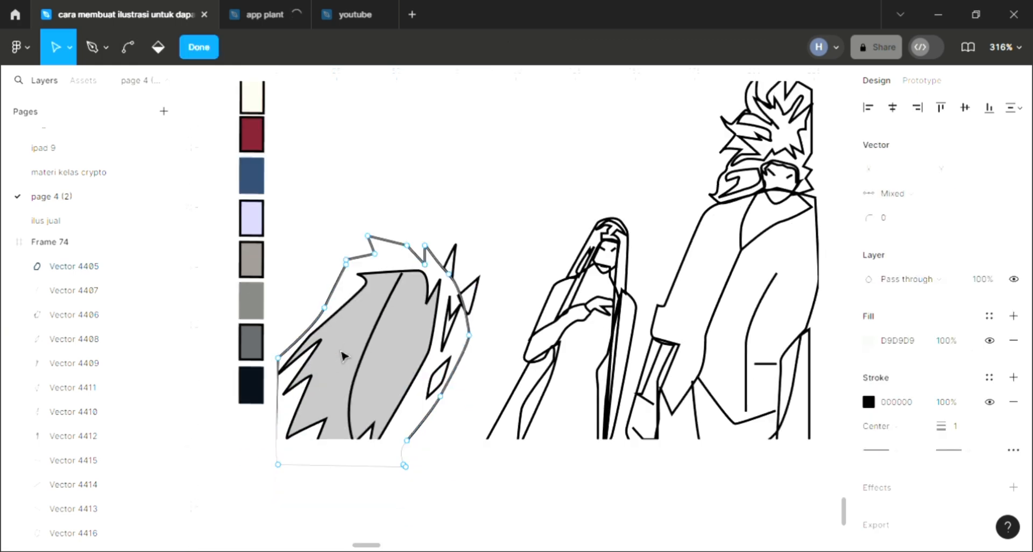
left_click(405, 467)
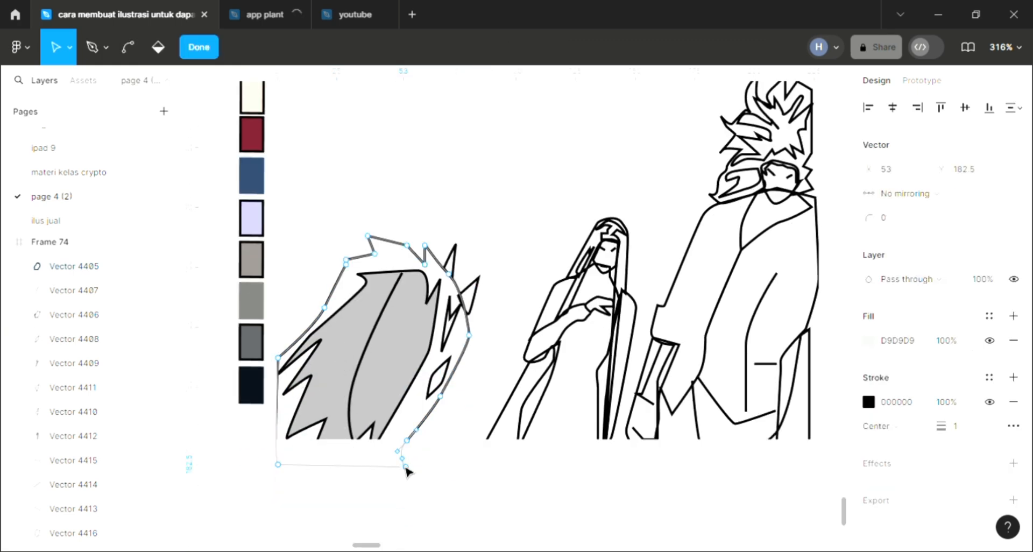
left_click_drag(399, 473, 410, 472)
left_click(496, 491)
key("Escape")
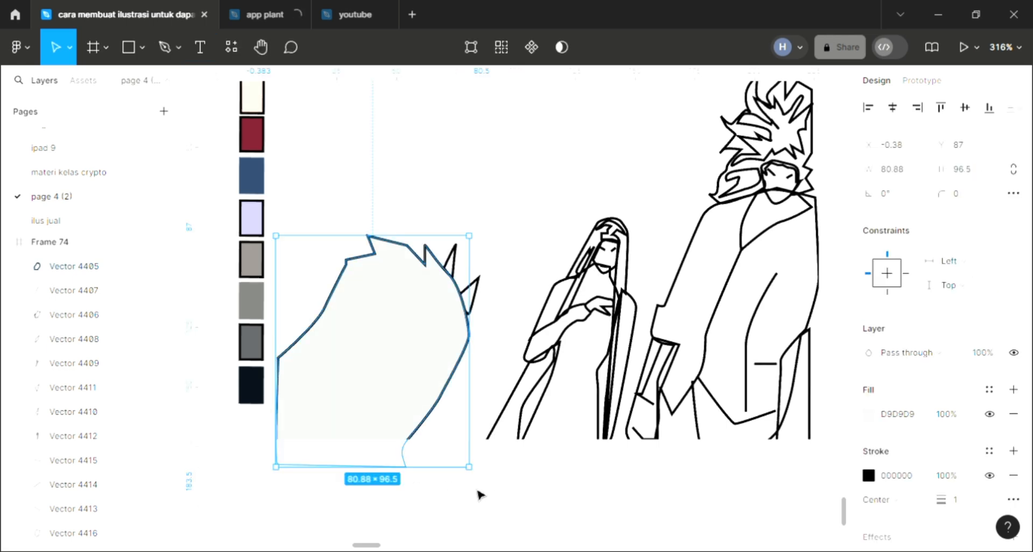
key("Escape")
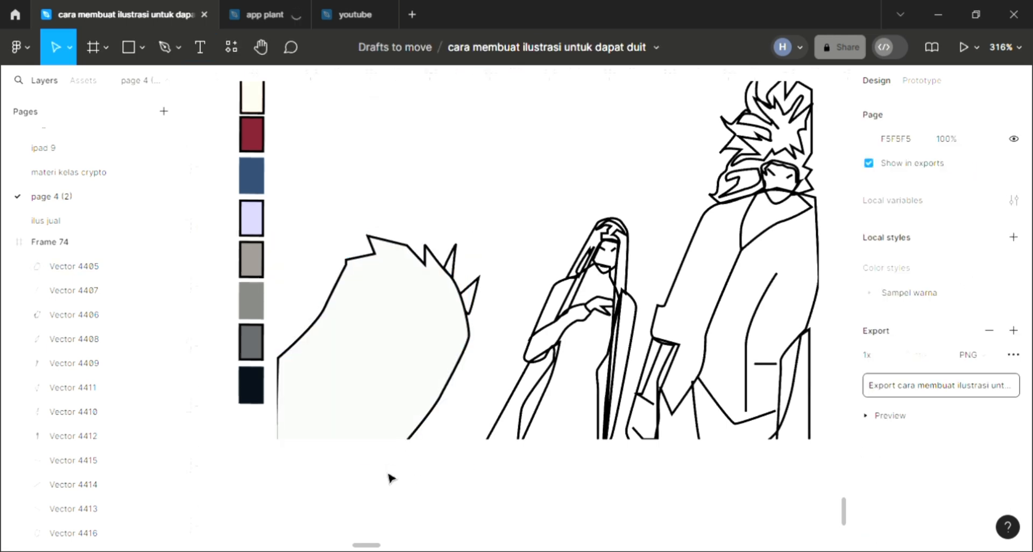
Send the filled outer outline of the spiky-haired figure behind all its other shapes
left_click(403, 397)
key("ctrl+shift+bracketleft")
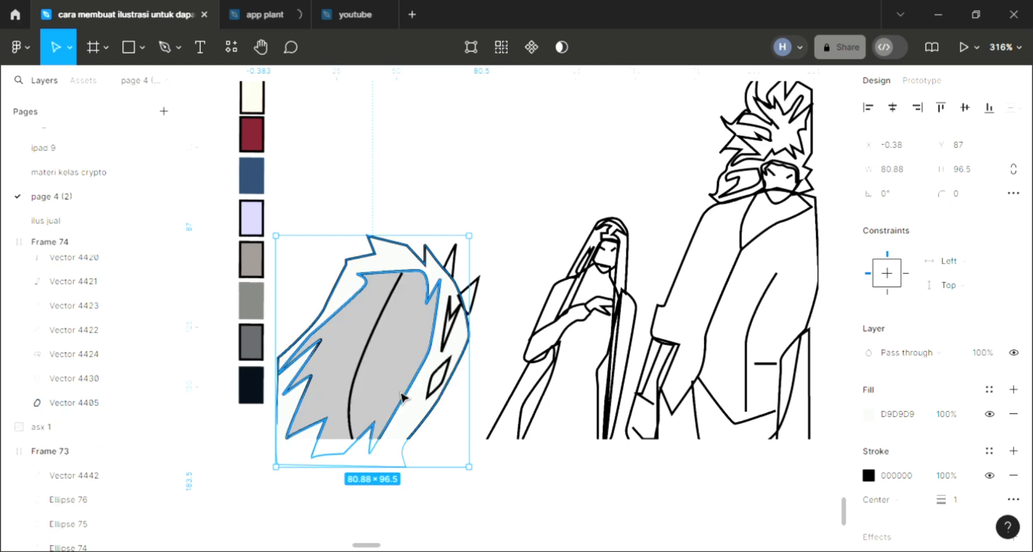
left_click(496, 292)
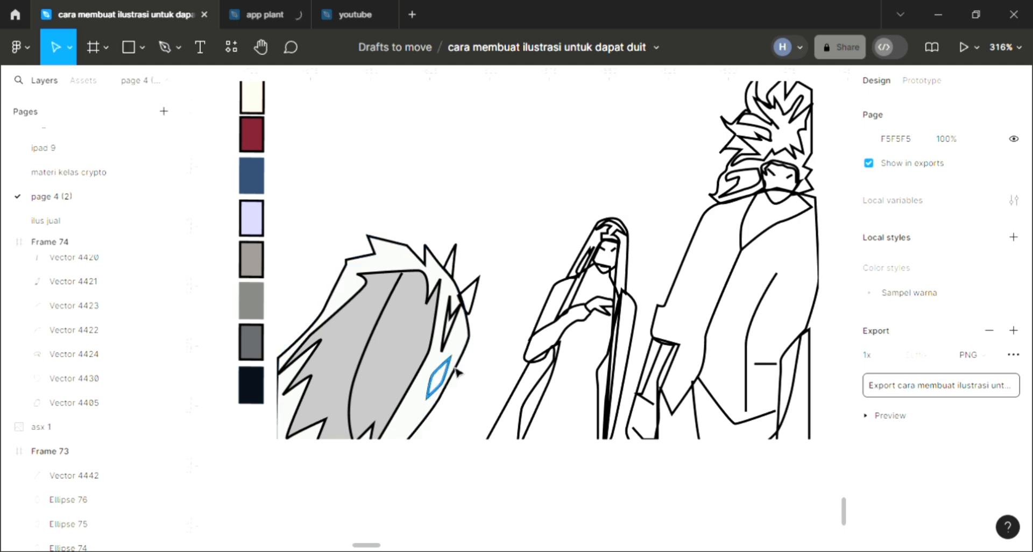
Fill the two small jagged shapes inside the light hair band with the sampled grey AEAEAE
left_click(454, 335)
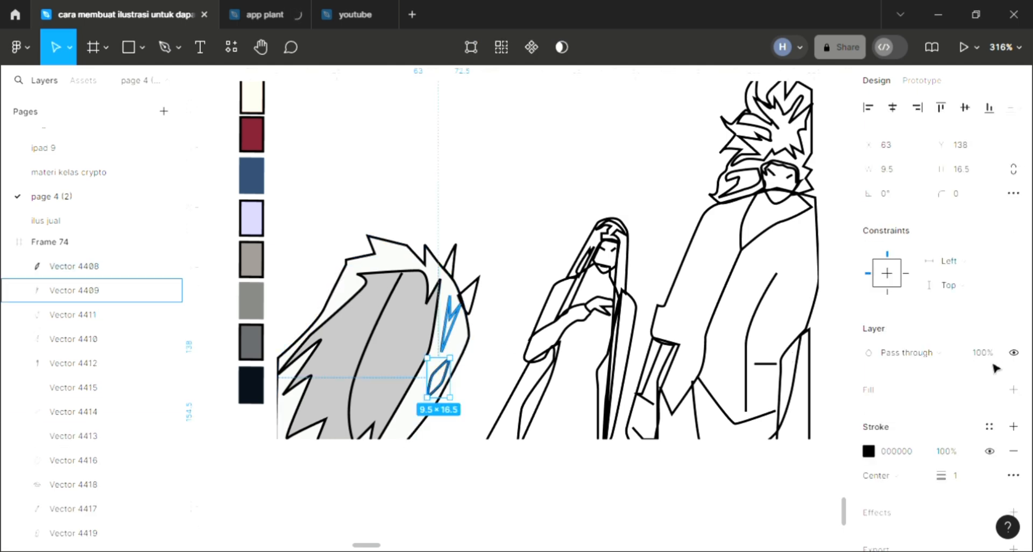
left_click(1013, 451)
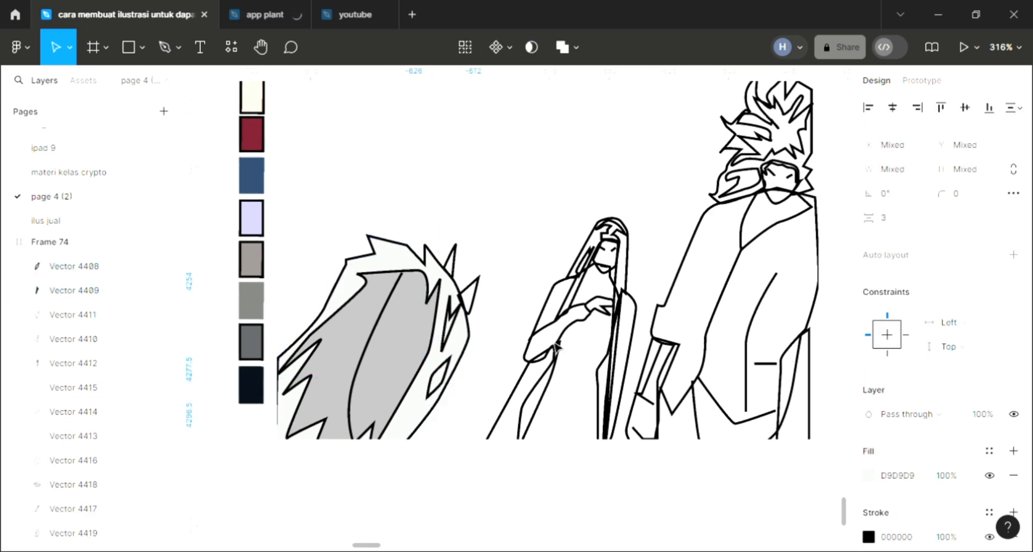
key("i")
left_click(777, 139)
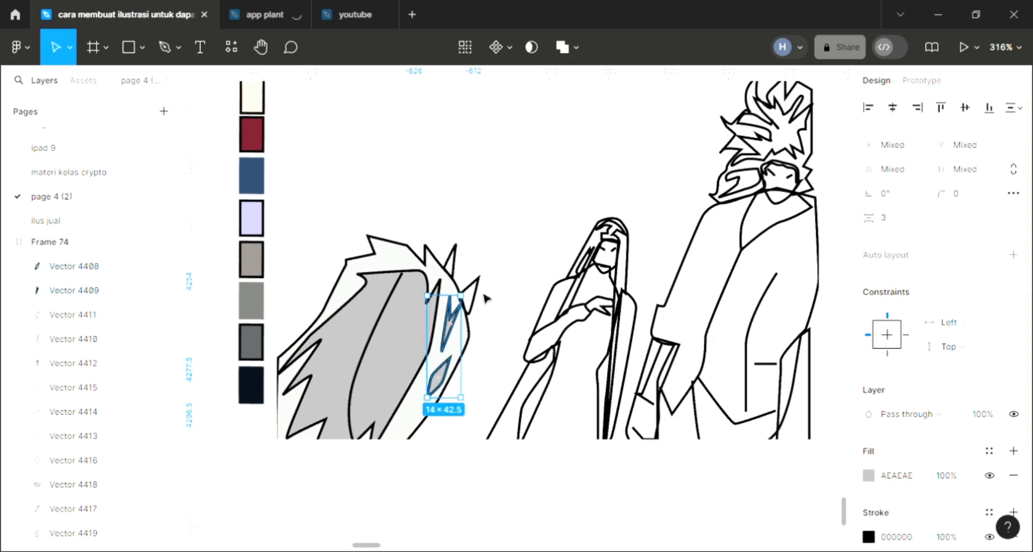
Fill the two pointed spikes on the outer edge of the spiky hair with the navy swatch colour (RGB 8, 15, 25)
left_click(472, 272)
left_click(451, 257, "shift")
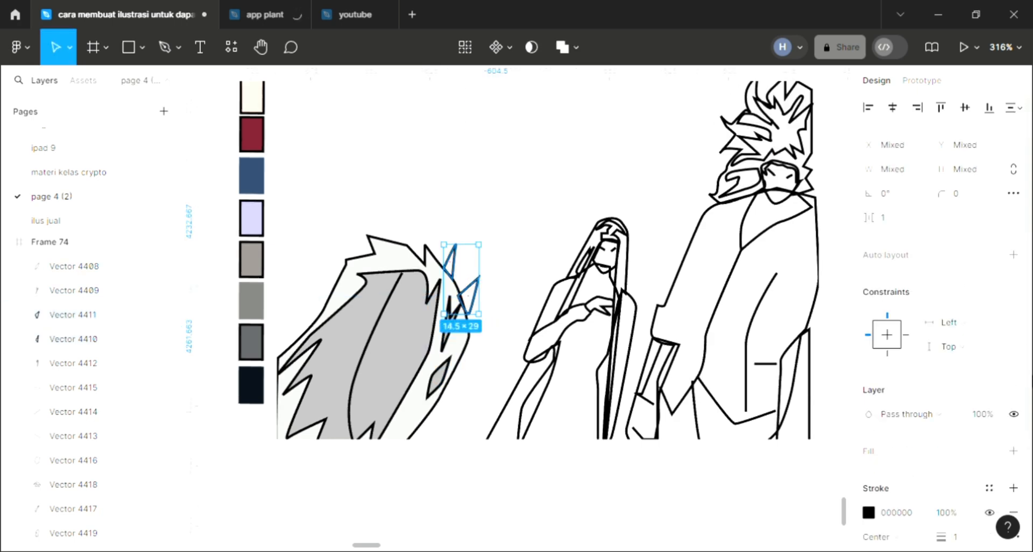
left_click(1014, 451)
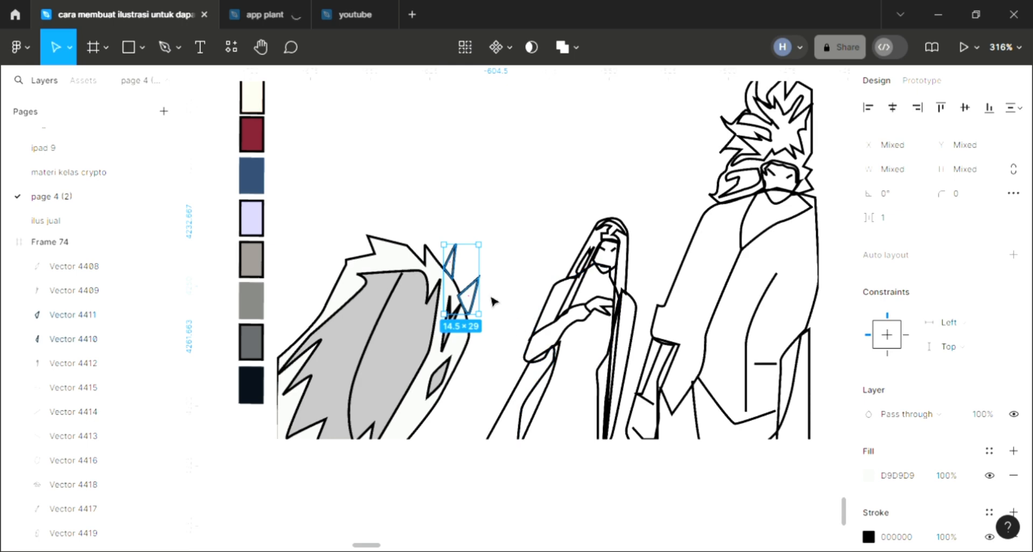
key("i")
left_click(777, 138)
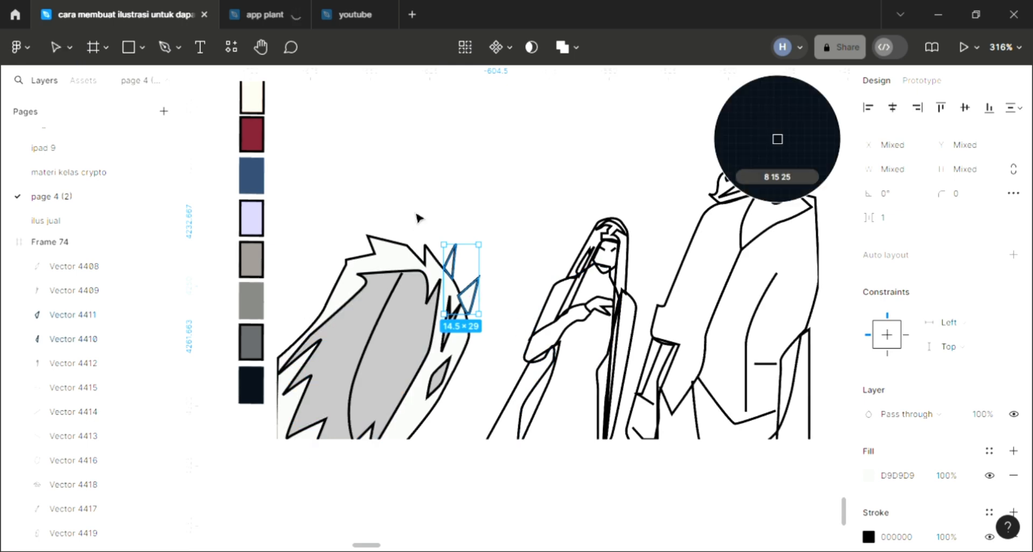
key("Escape")
Add a fill to the middle woman's long hair shape and send it behind the other shapes
scroll(569, 329, "up", 2)
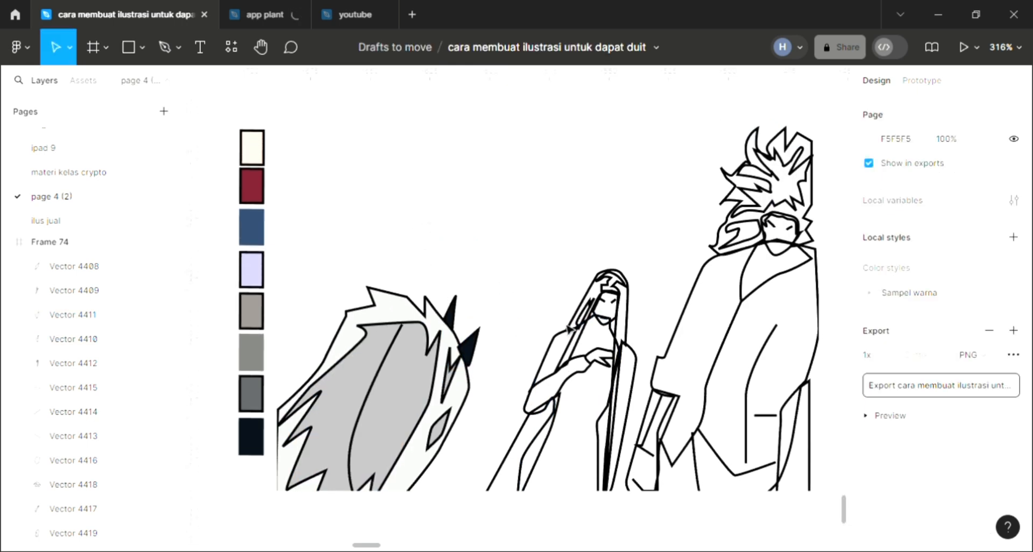
scroll(569, 329, "left", 2)
scroll(569, 329, "right", 4)
scroll(569, 330, "right", 2)
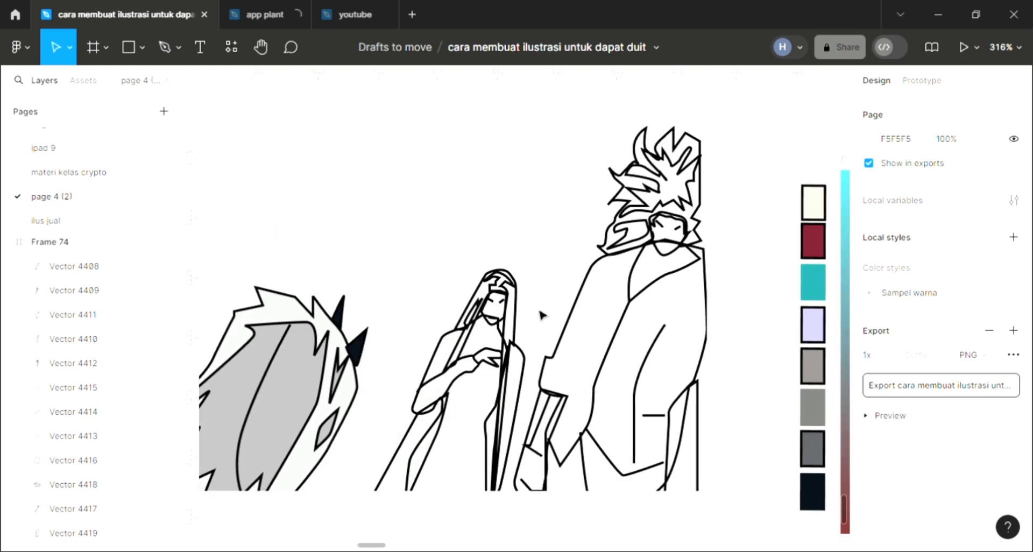
left_click(515, 296)
scroll(553, 363, "up", 4)
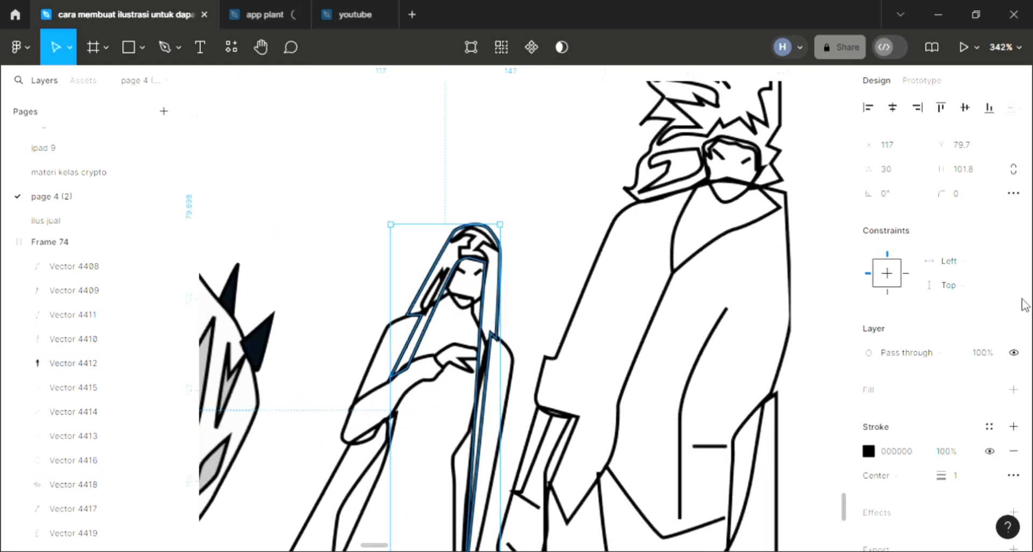
key("ctrl+alt+v")
scroll(533, 397, "left", 2)
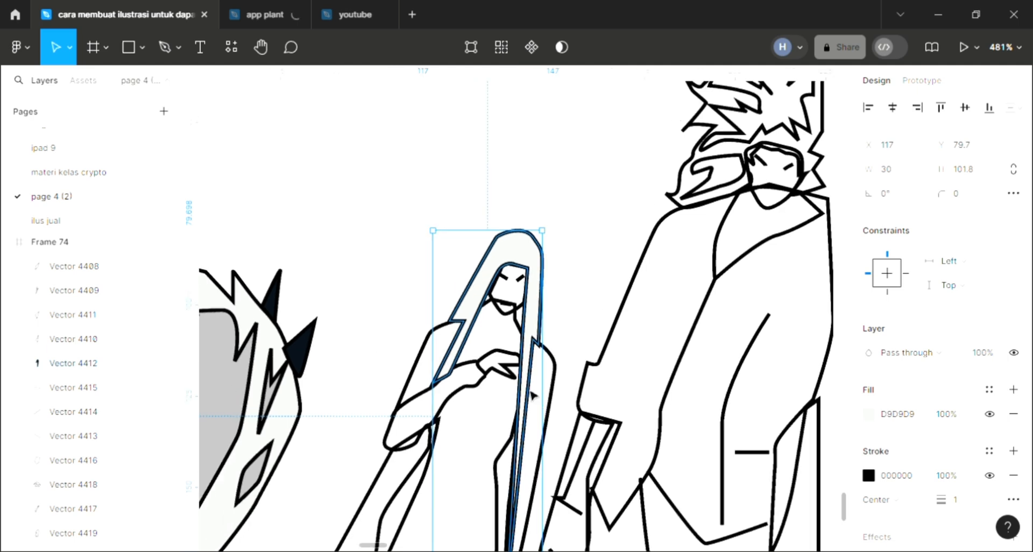
scroll(530, 396, "down", 1)
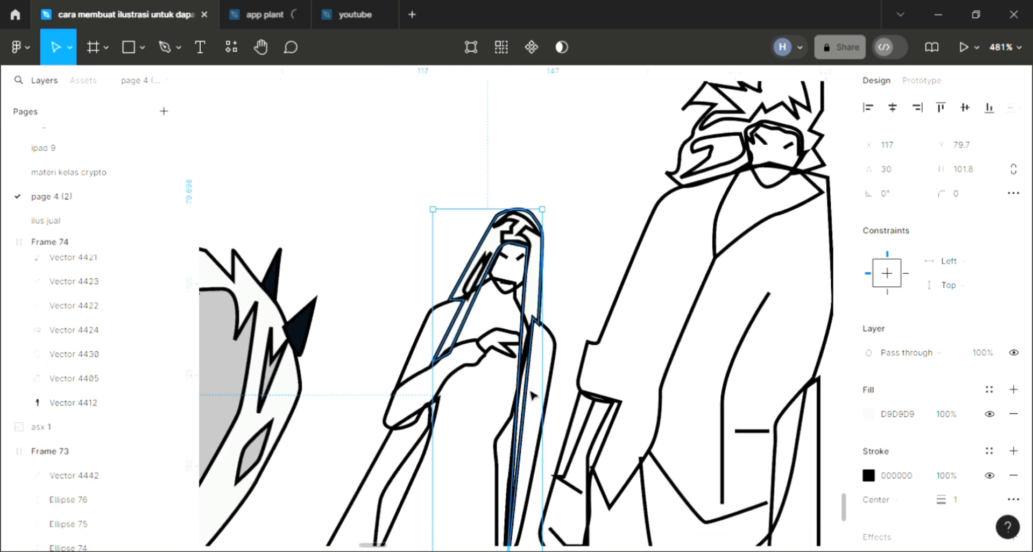
Colour the woman's long hair with the blue 2D4767 sampled from the palette swatch
scroll(531, 396, "down", 1)
scroll(531, 397, "left", 3)
scroll(531, 396, "down", 2)
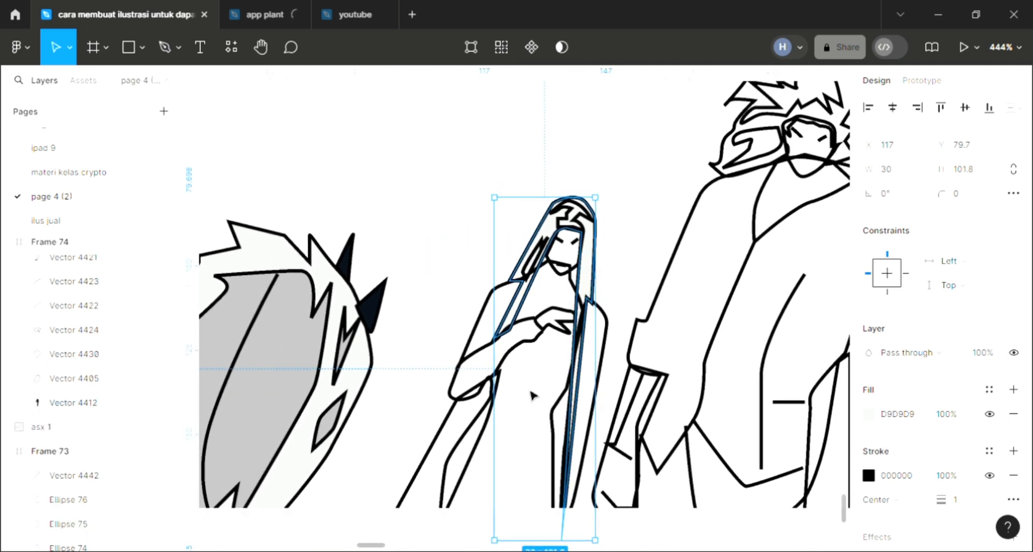
key("i")
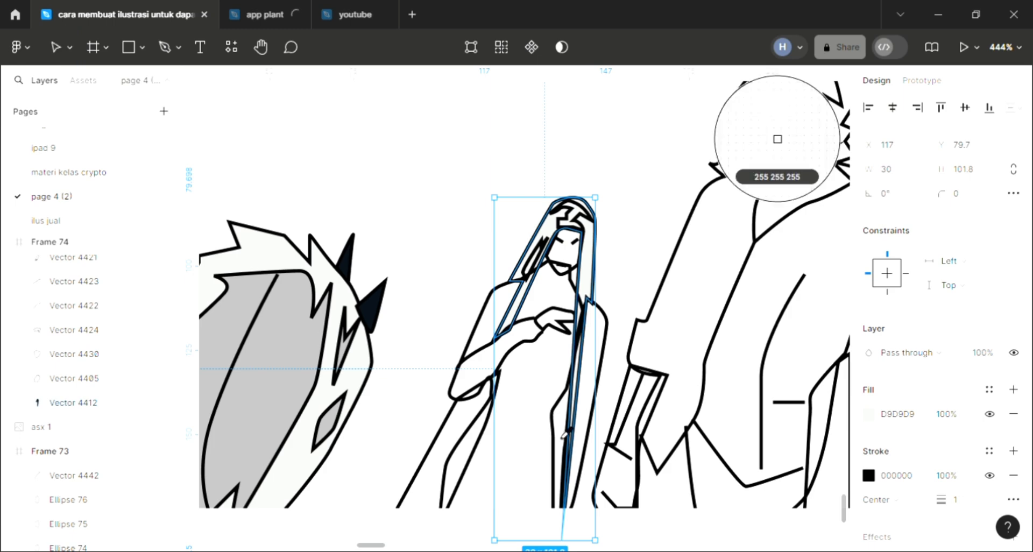
scroll(565, 434, "left", 2)
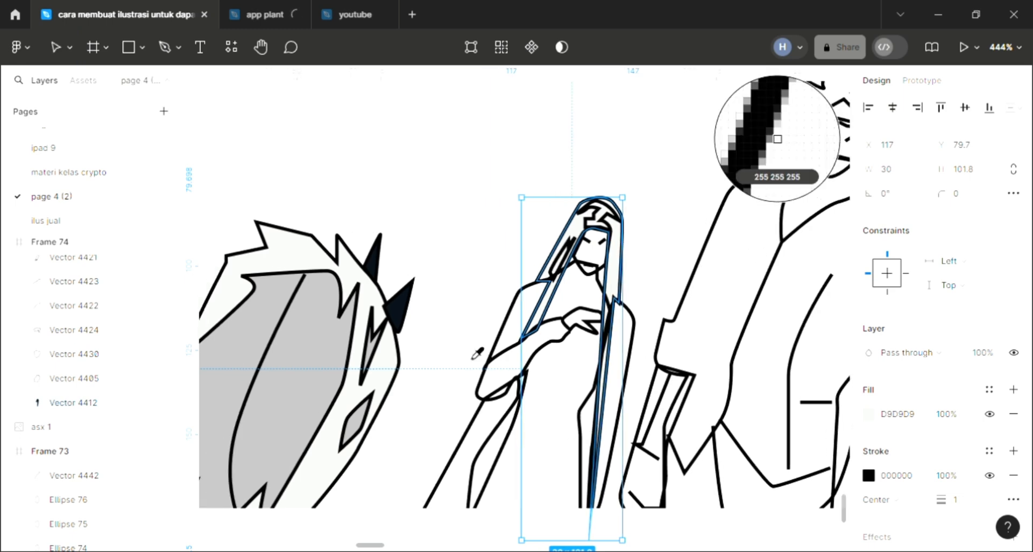
scroll(459, 328, "left", 2)
scroll(464, 325, "down", 3)
scroll(257, 188, "left", 1)
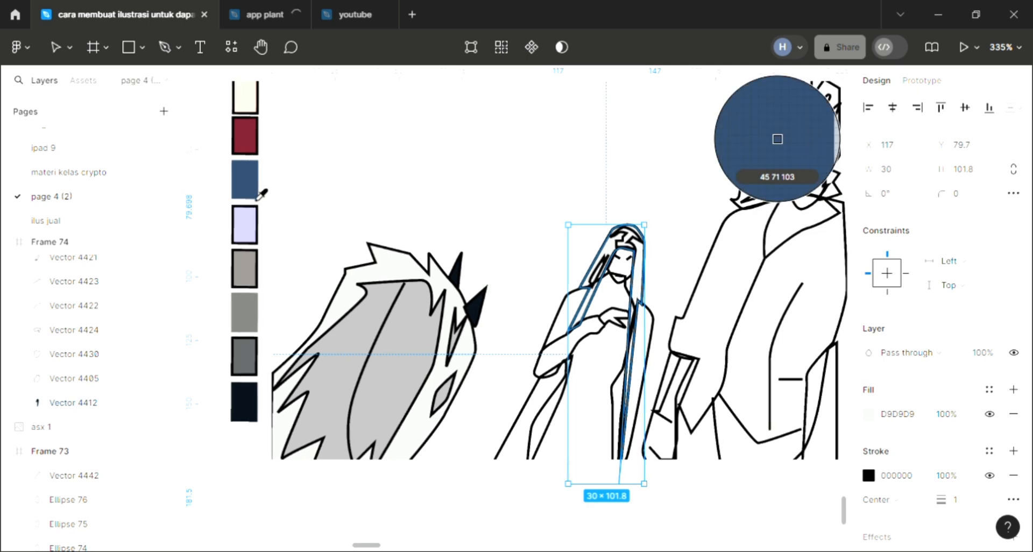
left_click(260, 195)
Add a light default fill to the ornament on the woman's head and to the narrow strand beside her face
scroll(582, 247, "right", 3)
scroll(590, 237, "up", 2)
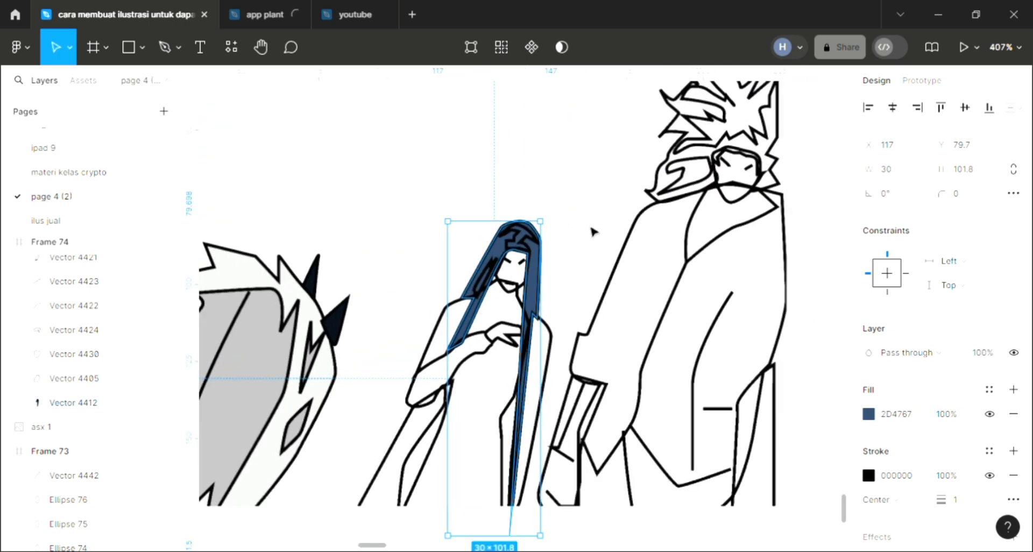
left_click(567, 236)
left_click(532, 236)
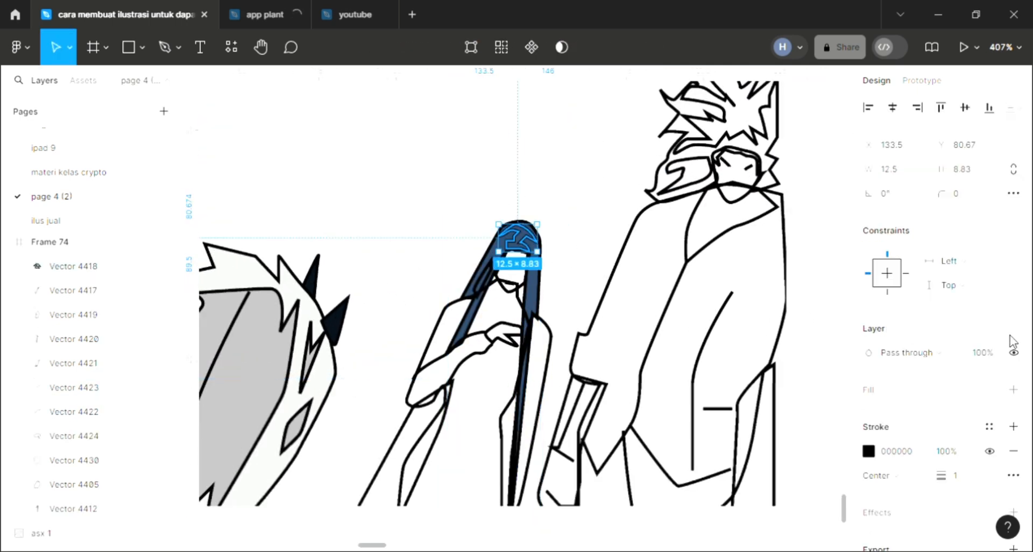
left_click(1014, 389)
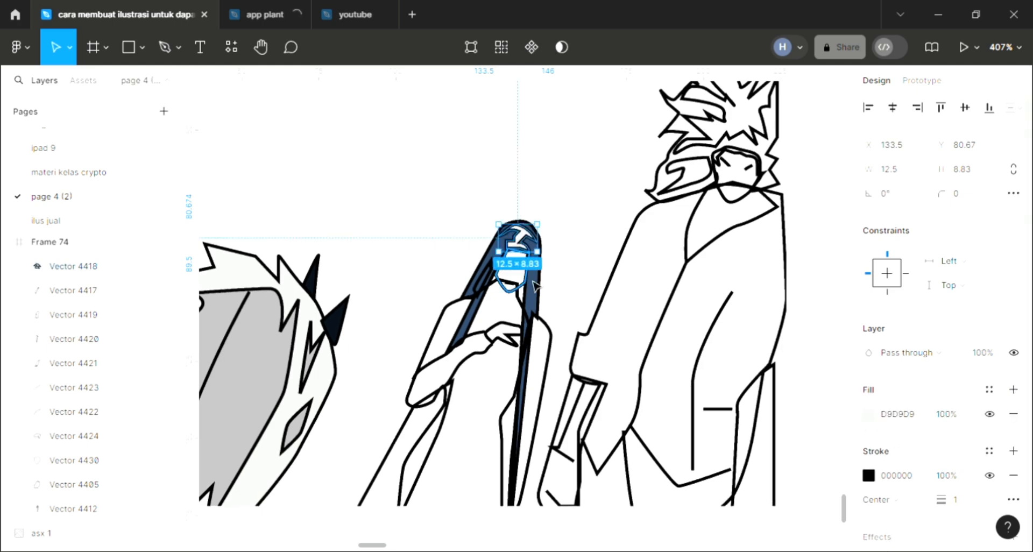
scroll(531, 283, "up", 5, "ctrl")
left_click(462, 274)
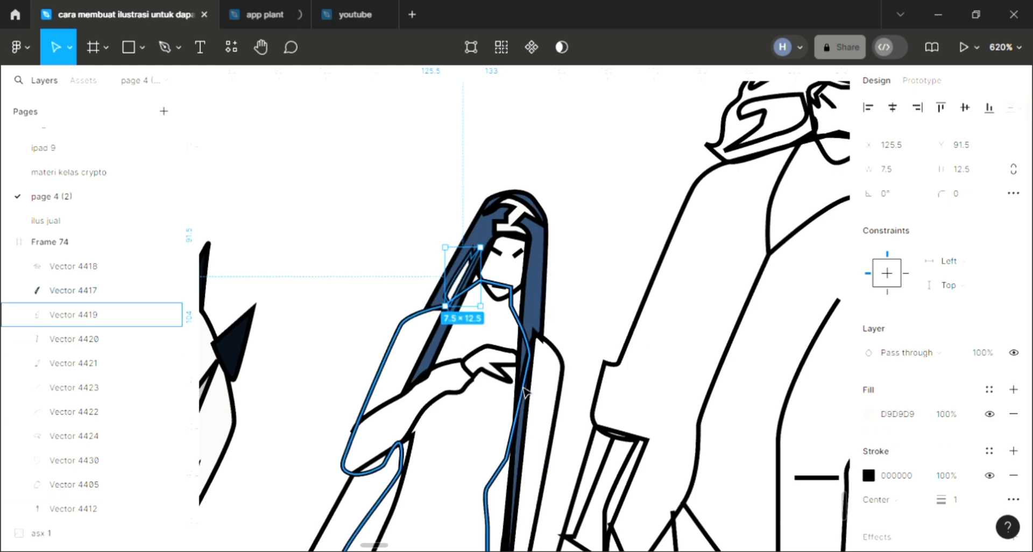
Add a fill to the woman's dress shape and send it behind her arm, hand and hair
scroll(445, 416, "down", 3, "ctrl")
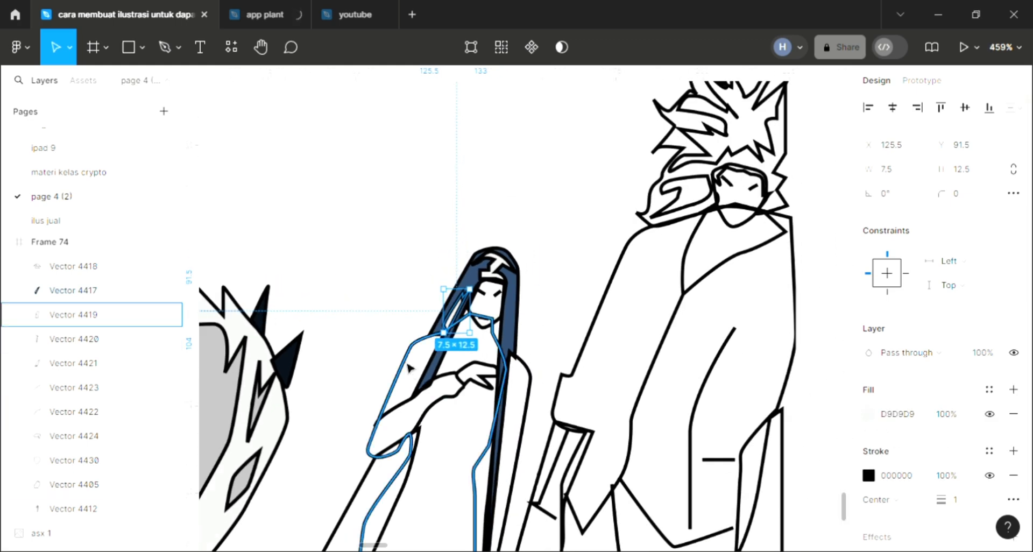
left_click(409, 368)
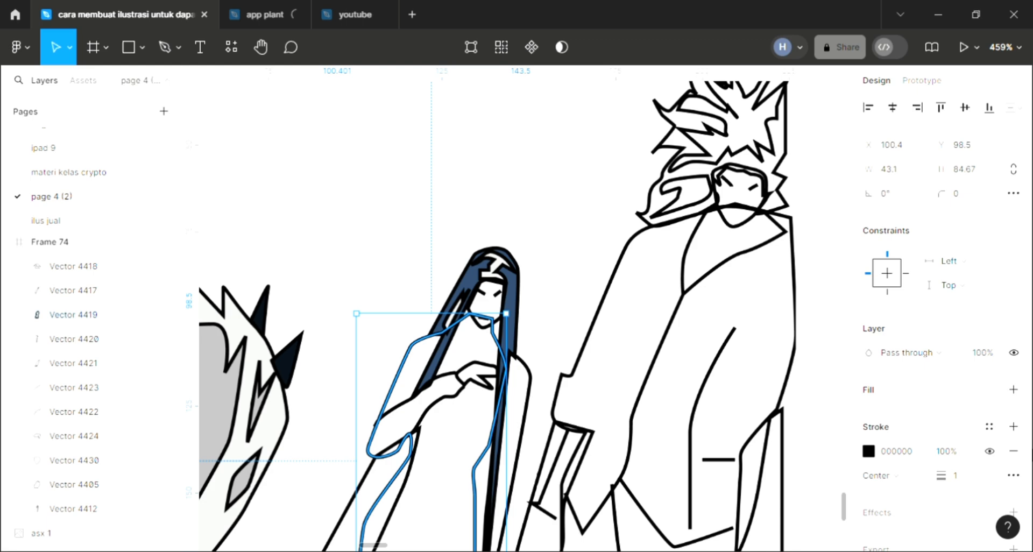
left_click(1013, 389)
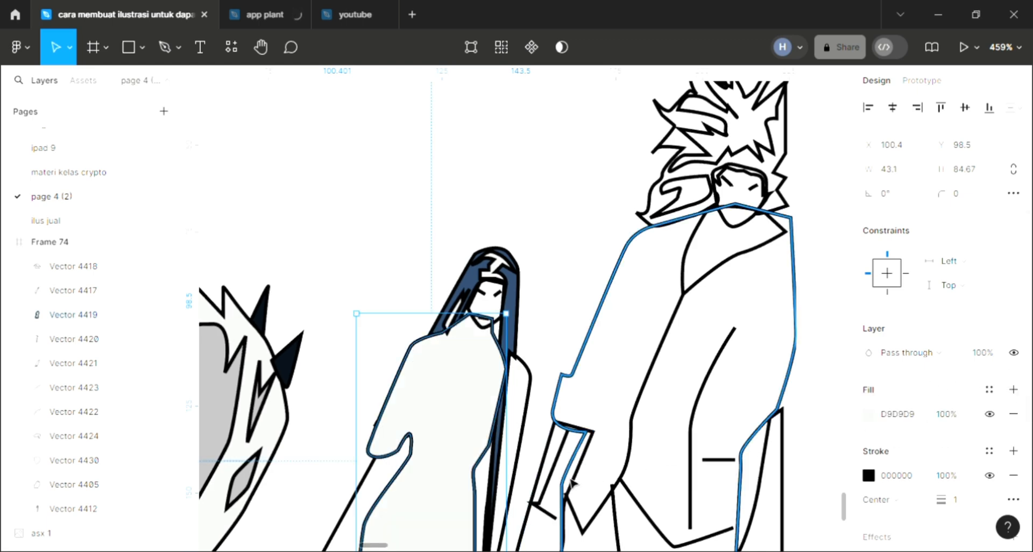
key("ctrl+shift+[")
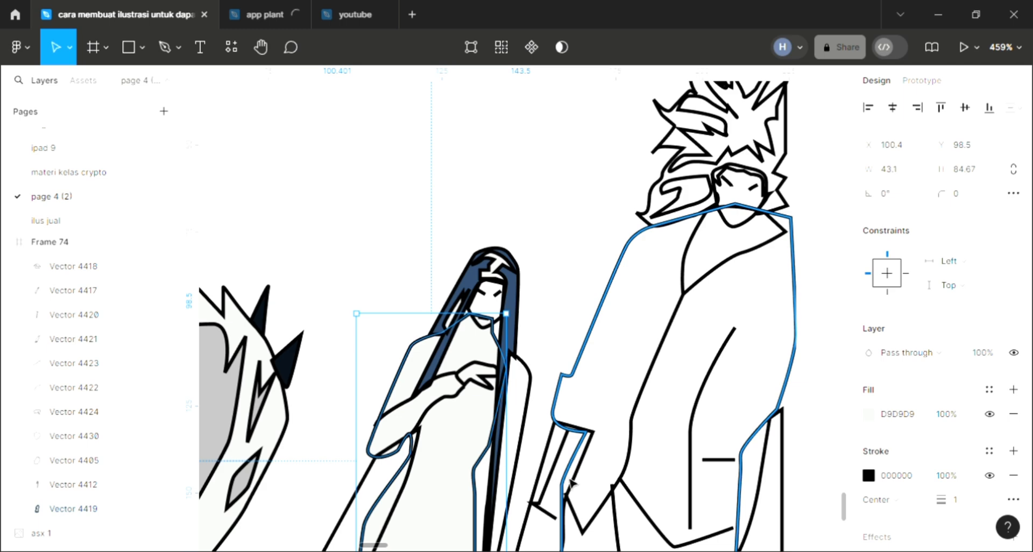
Colour the woman's dress with the dark navy 080F19 sampled from the hair spike
scroll(572, 483, "down", 3)
key("i")
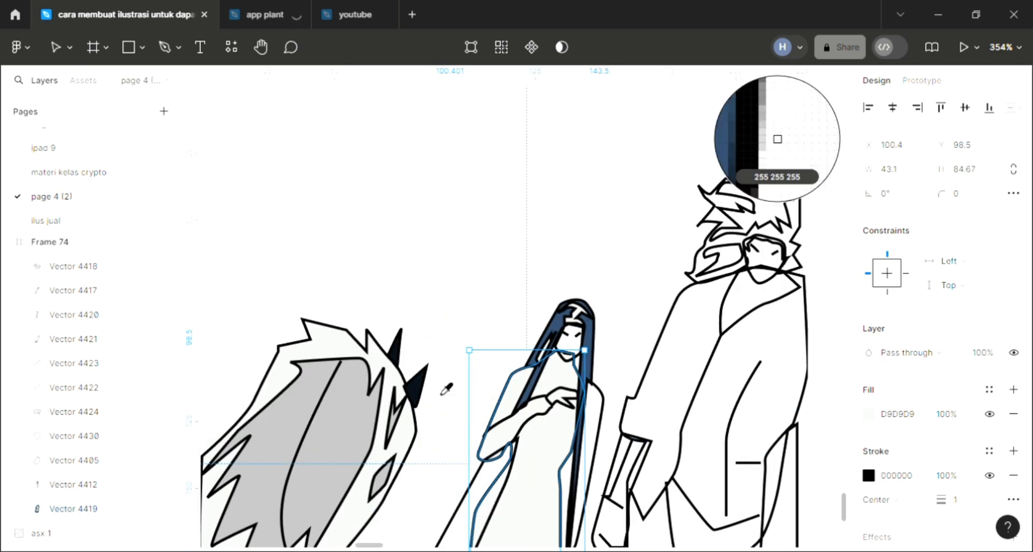
left_click(415, 387)
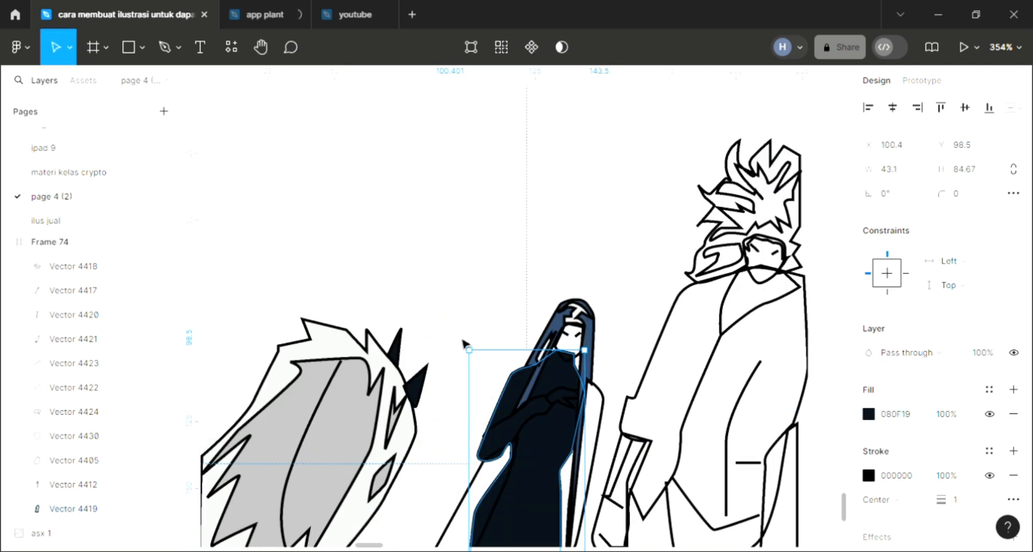
key("Escape")
Fill the long cloak panel behind the woman's hair, send it to the back, and colour it with the dark navy 080F19 sampled from her dress
scroll(579, 447, "up", 4)
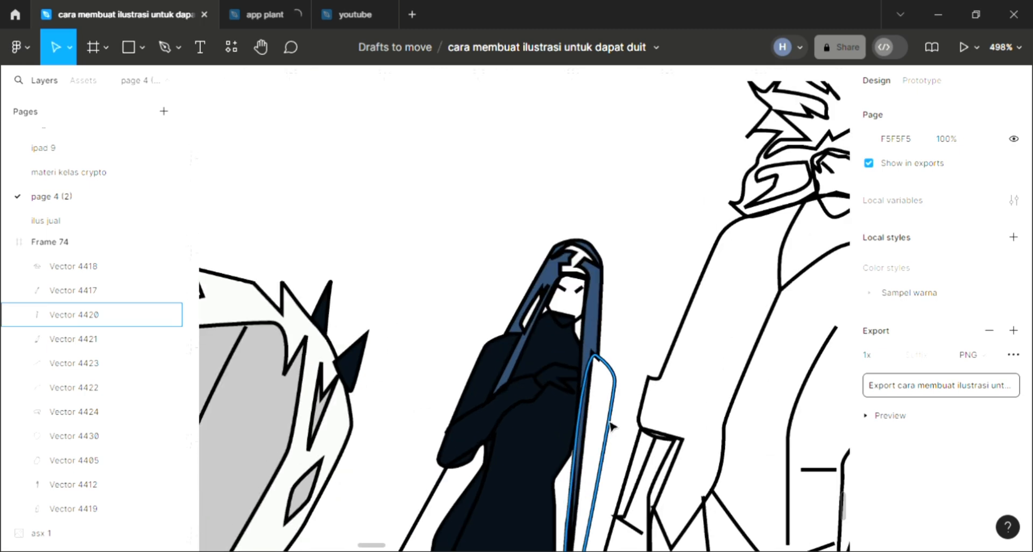
left_click(612, 426)
scroll(612, 426, "down", 1)
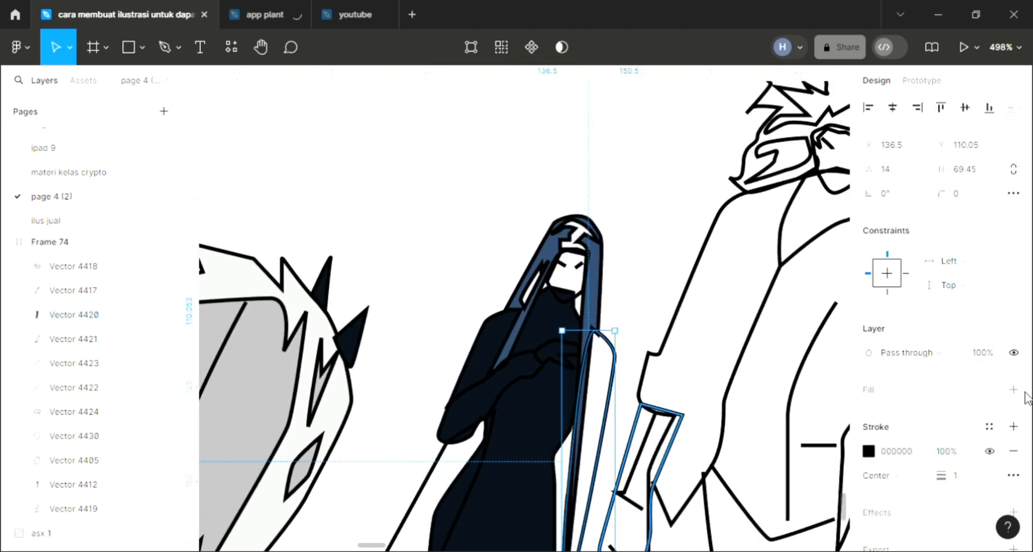
scroll(1025, 398, "down", 2)
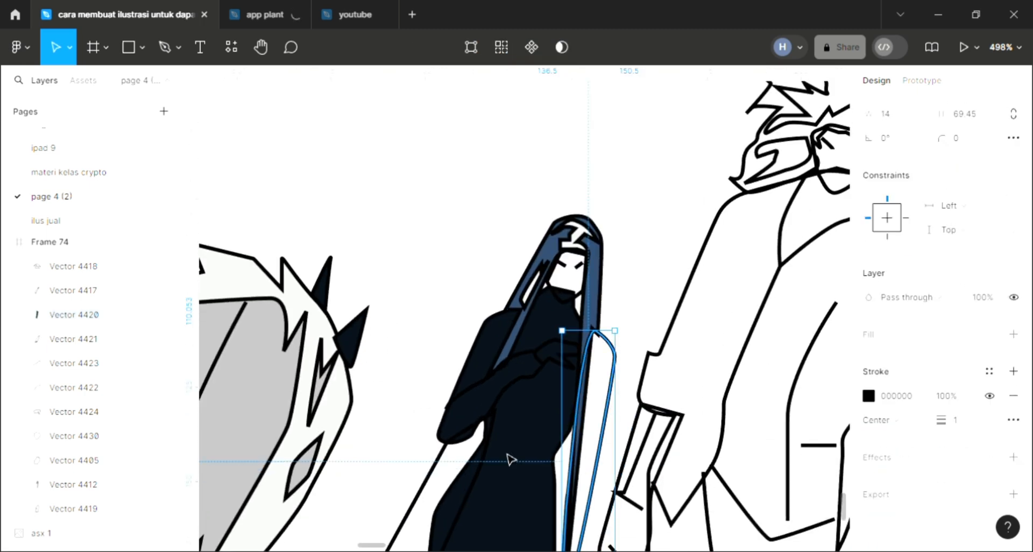
left_click(1014, 334)
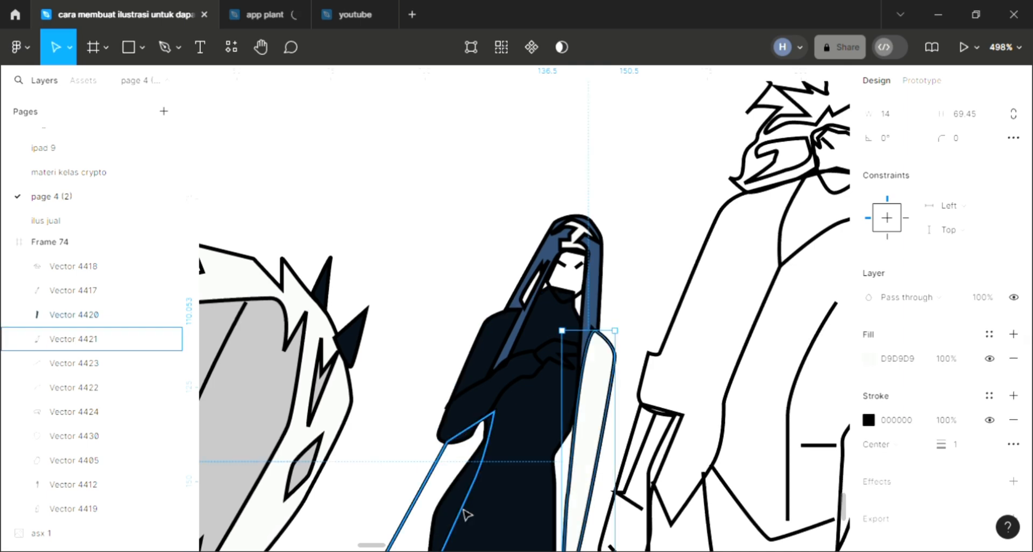
key("ctrl+shift+bracketleft")
key("i")
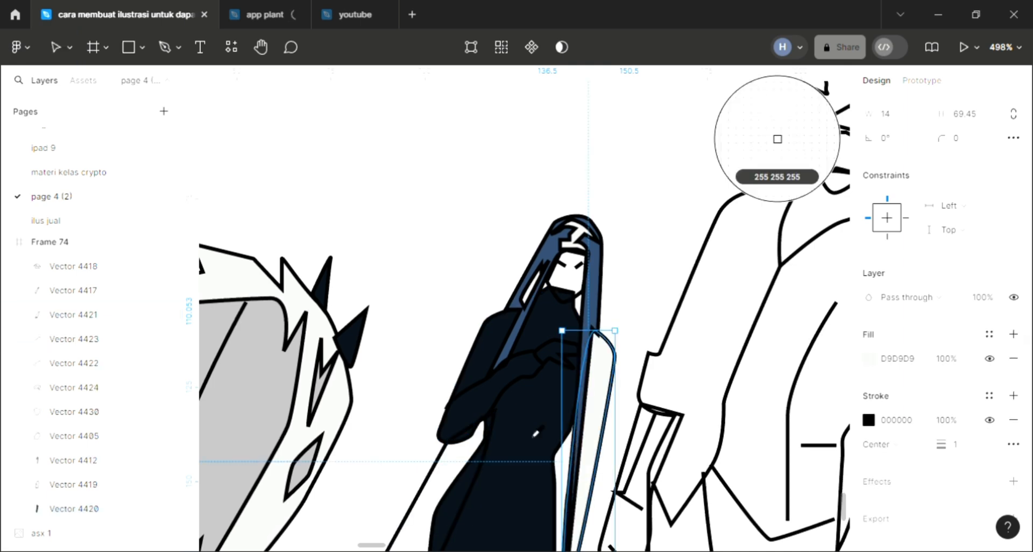
left_click(534, 425)
Add a light default fill to the woman's hand and to her face
left_click(562, 372)
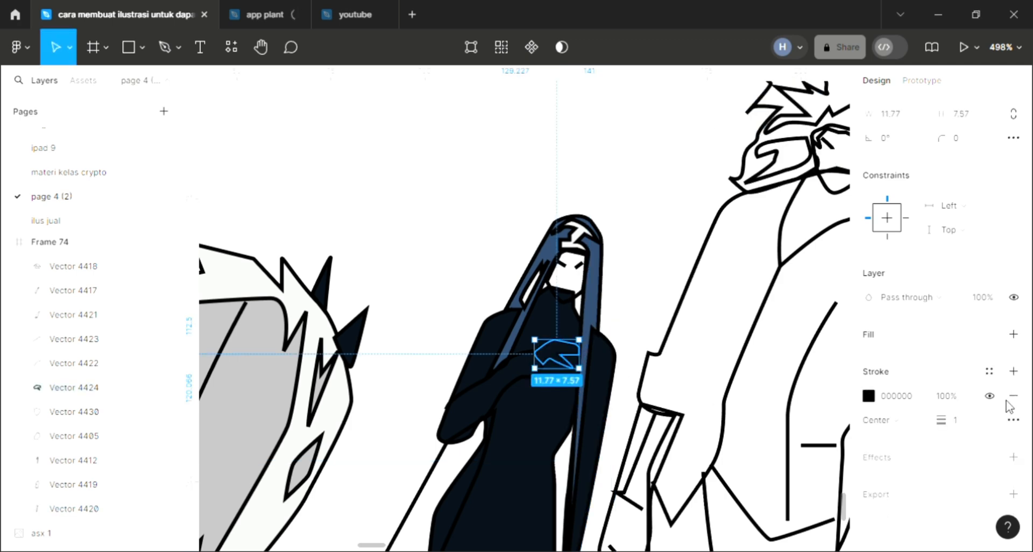
left_click(1014, 334)
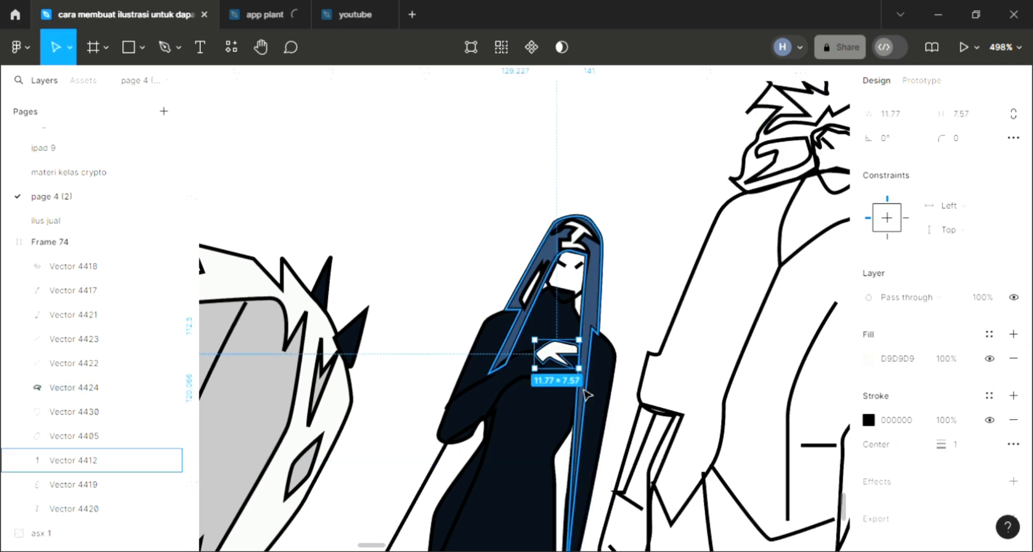
scroll(557, 349, "down", 3, "ctrl")
left_click(482, 279)
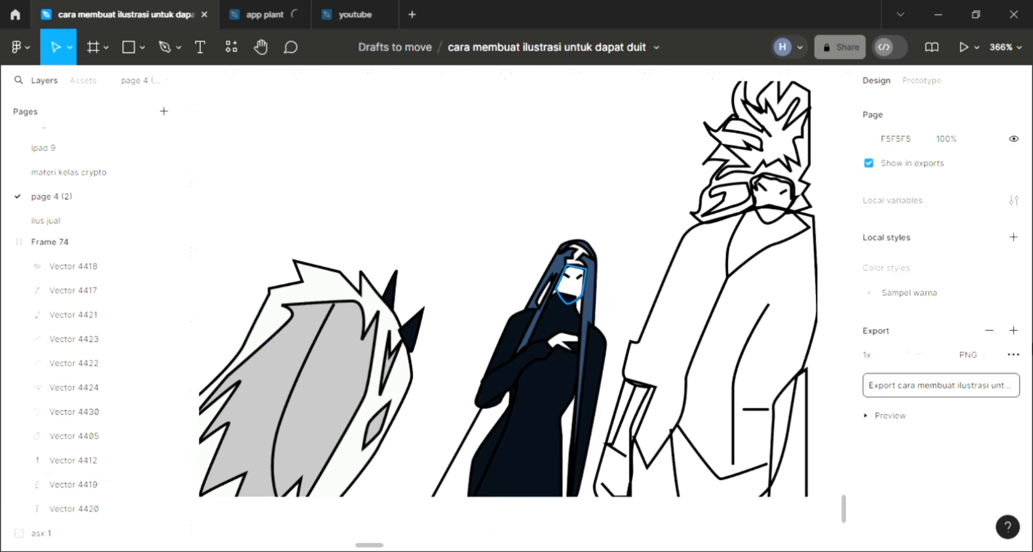
left_click(571, 282)
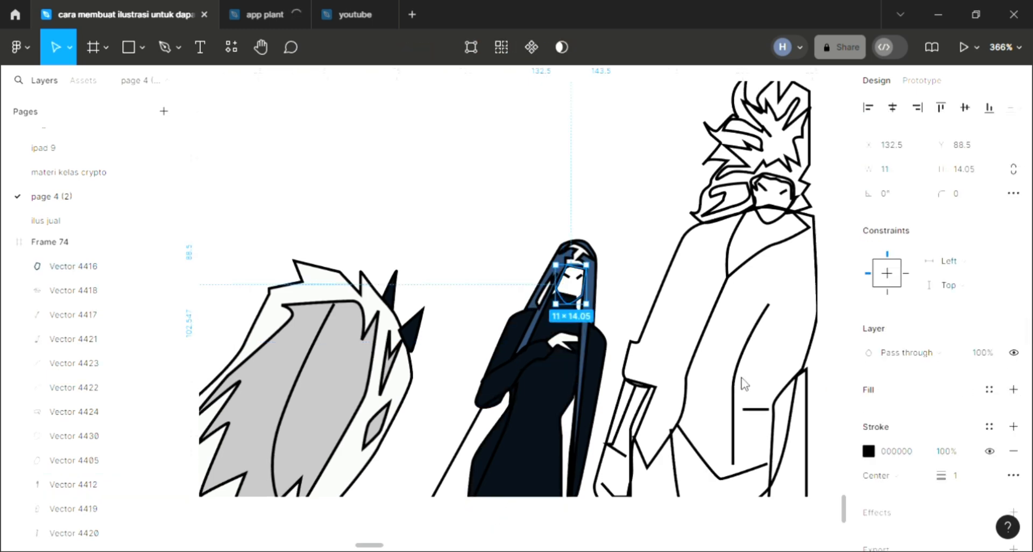
Fill the trailing cloth beside the woman's dress, send it to the back, and colour it with the blue 2D4767 sampled from her hair
left_click(459, 484)
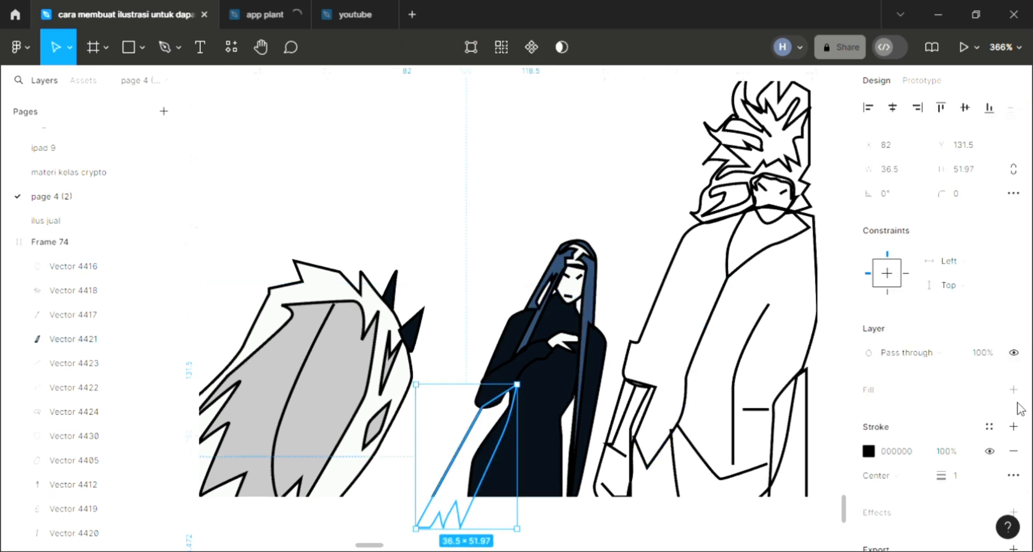
left_click(1015, 392)
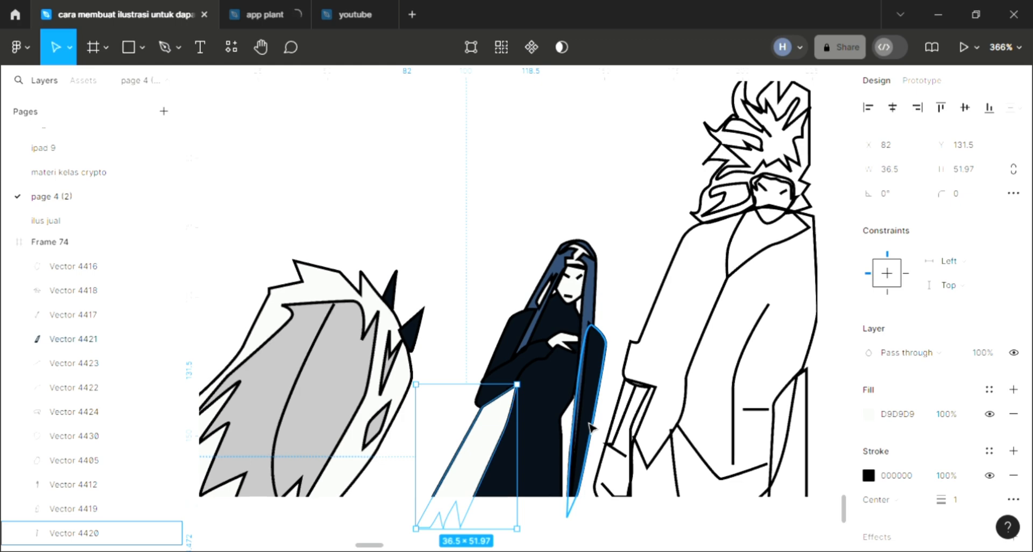
key("ctrl+[")
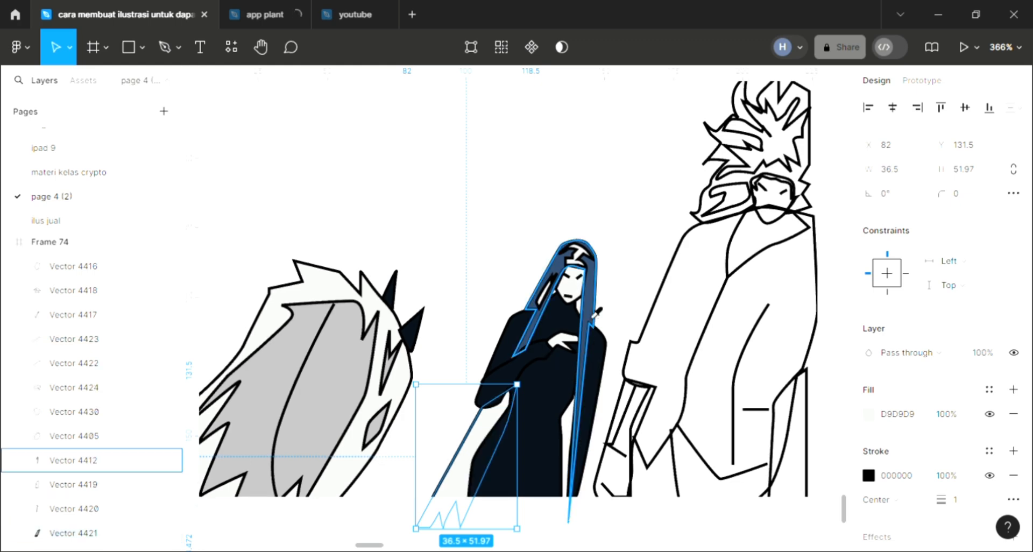
key("i")
left_click(602, 408)
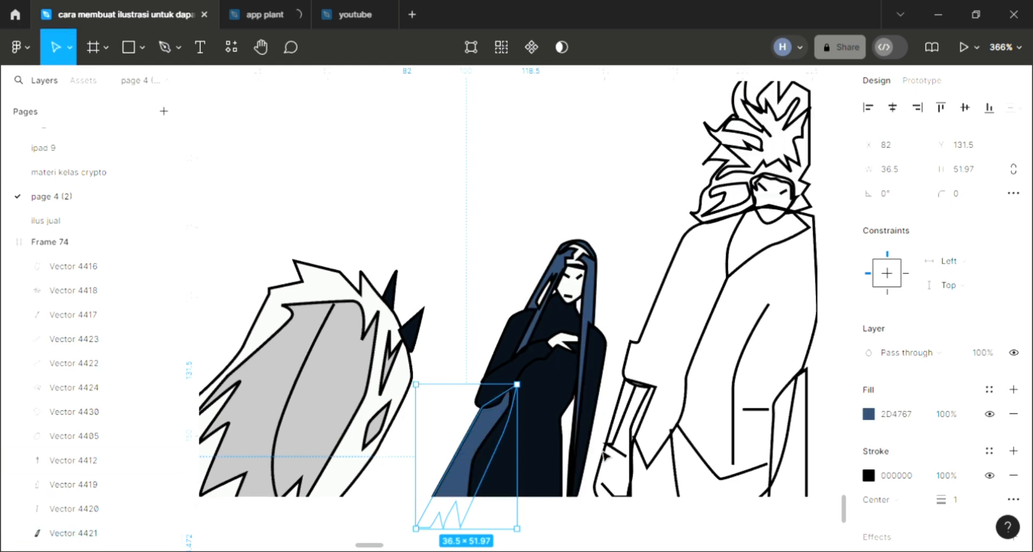
Fill the inner spiky shape of the tall man's hair with the dark navy 080F19 sampled from the woman's dress
scroll(587, 457, "right", 3)
scroll(604, 456, "right", 3)
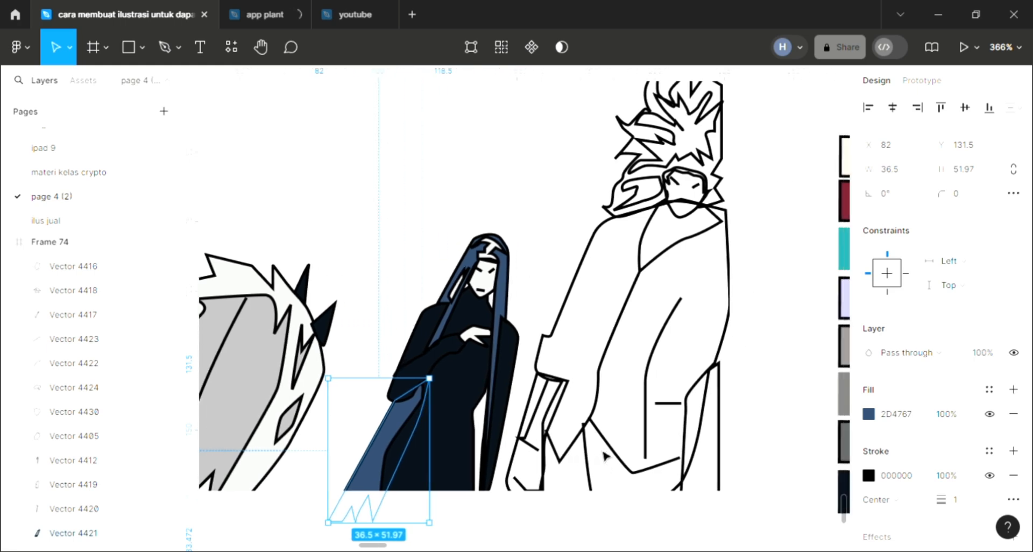
scroll(604, 455, "up", 3)
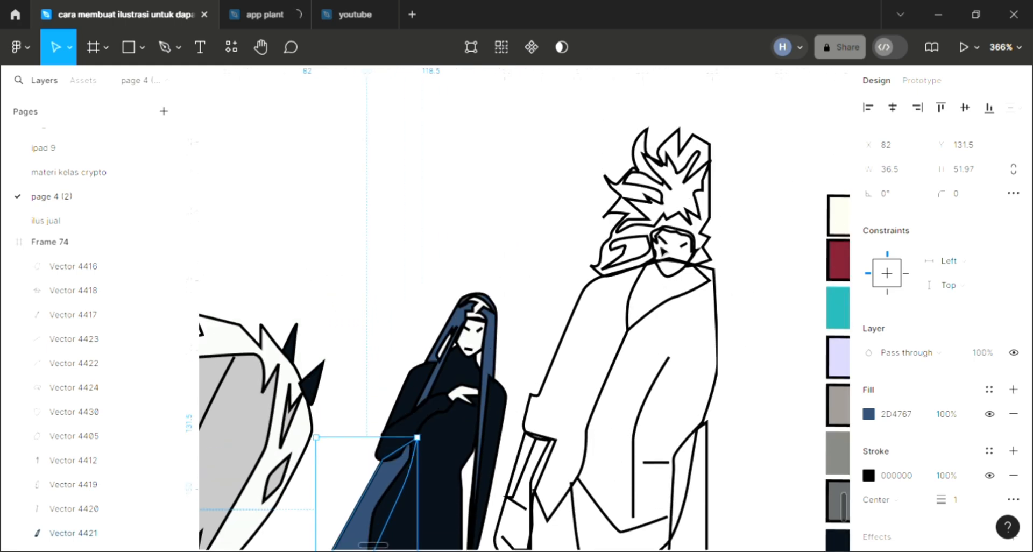
left_click(691, 216)
left_click(702, 217)
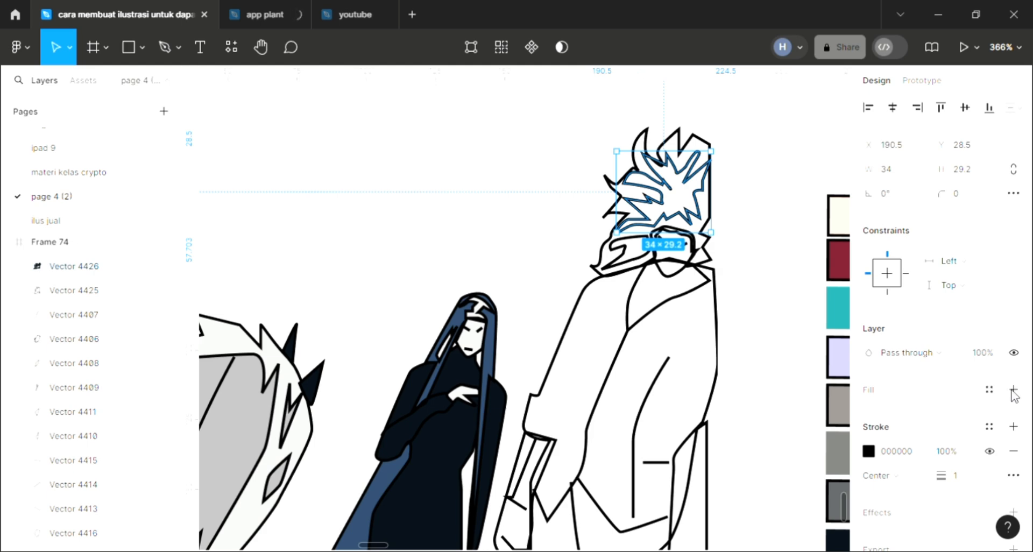
key("i")
left_click(456, 438)
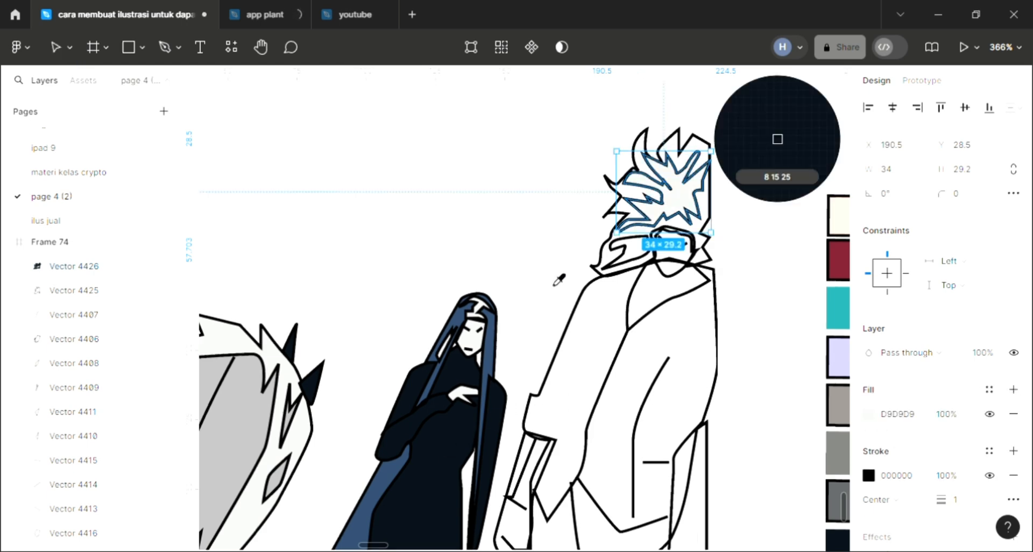
Fill the outer shape of the tall man's hair with the blue 2D4767 sampled from the woman's hair
left_click(614, 221)
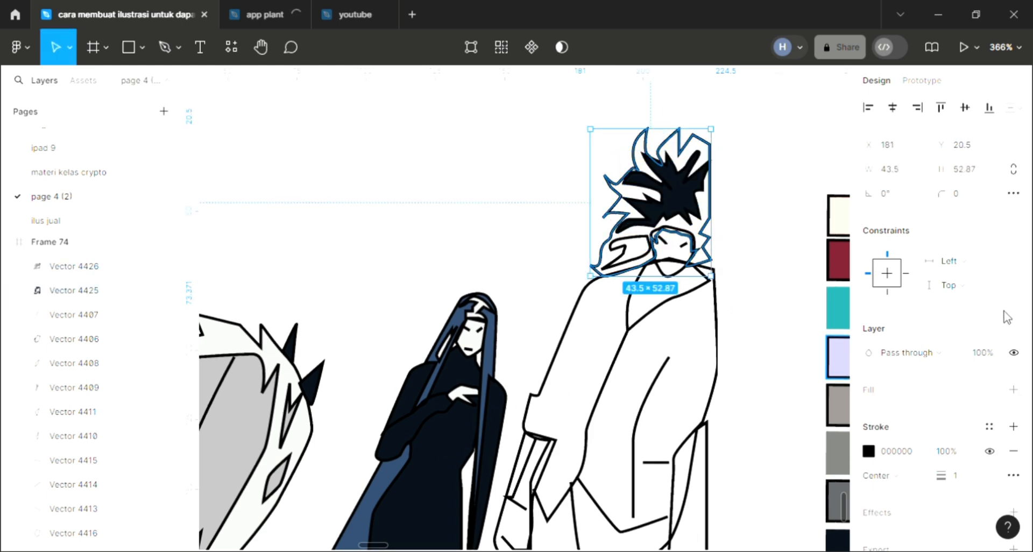
scroll(969, 381, "down", 2)
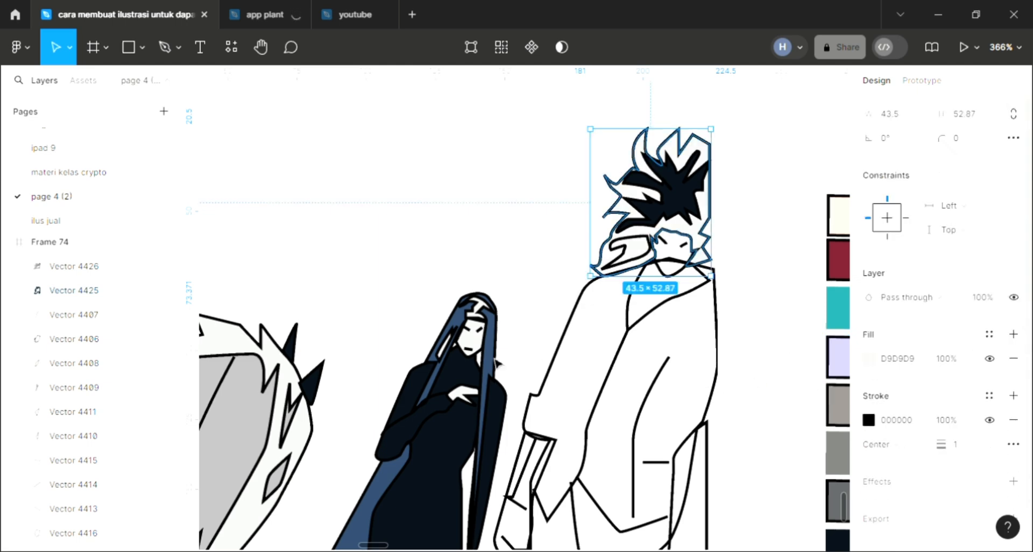
key("i")
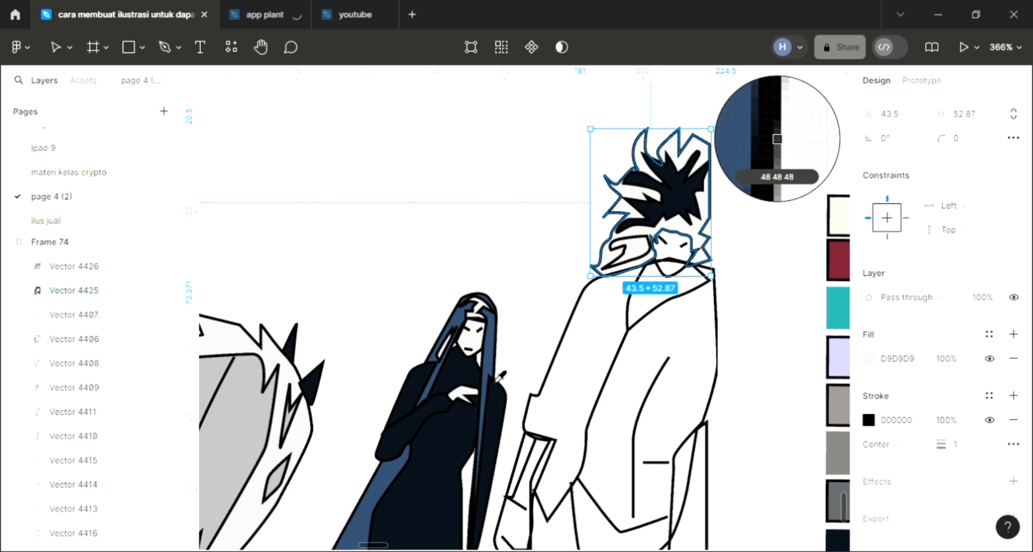
left_click(502, 376)
Fill the inner lock in the lower part of the man's hair with the sampled dark navy 080F19
left_click(627, 251)
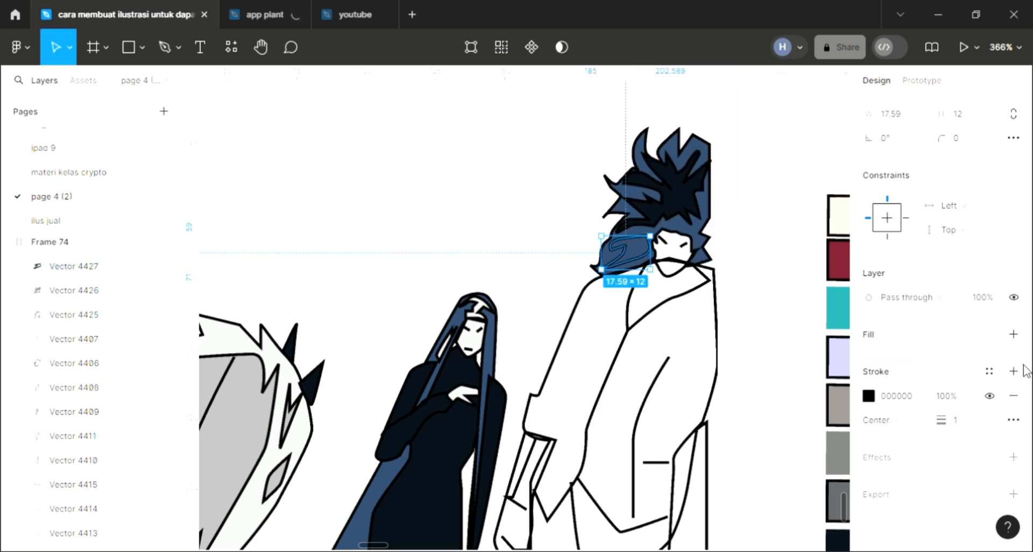
left_click(1015, 335)
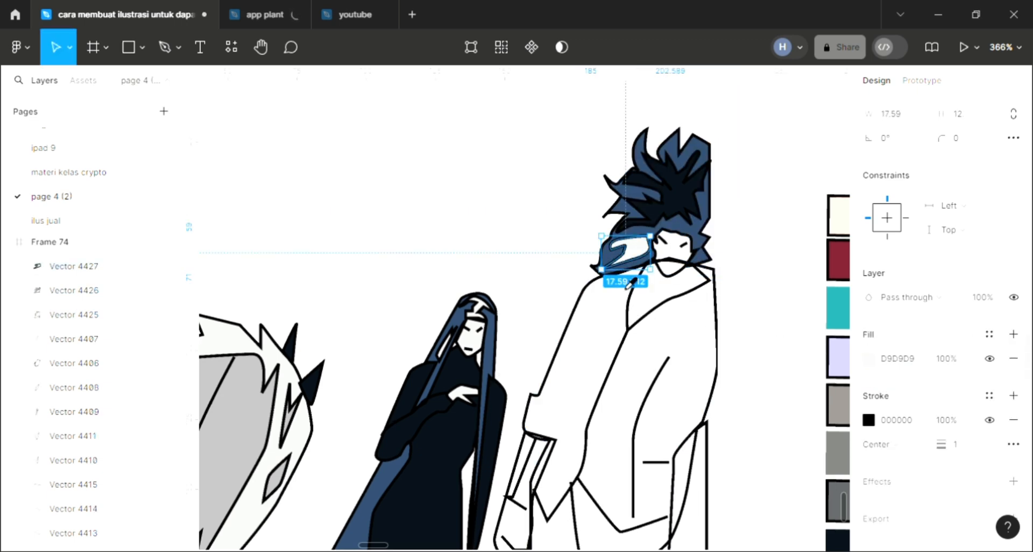
key("i")
left_click(685, 245)
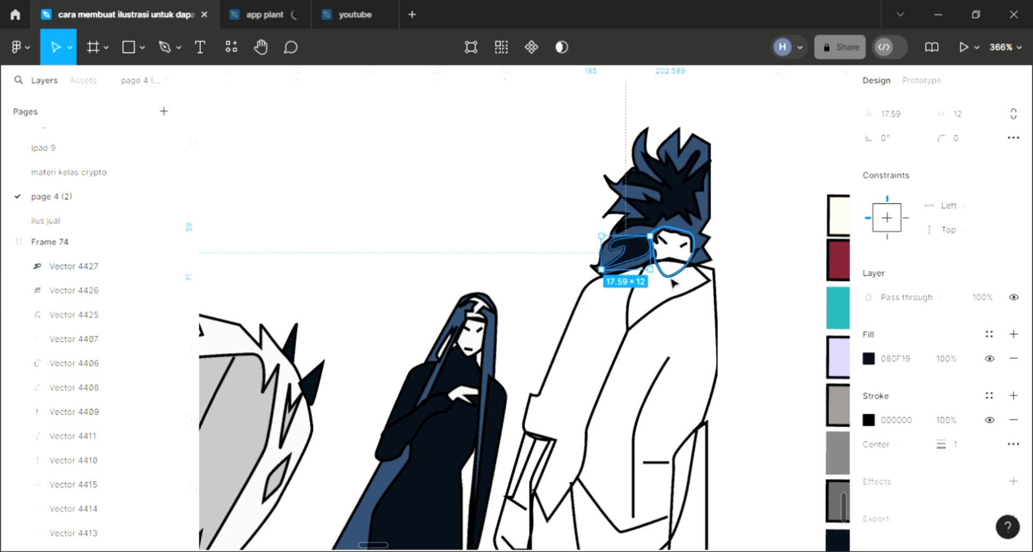
Fill the man's face shape with the sampled dark navy 080F19
left_click(673, 272)
left_click(1014, 334)
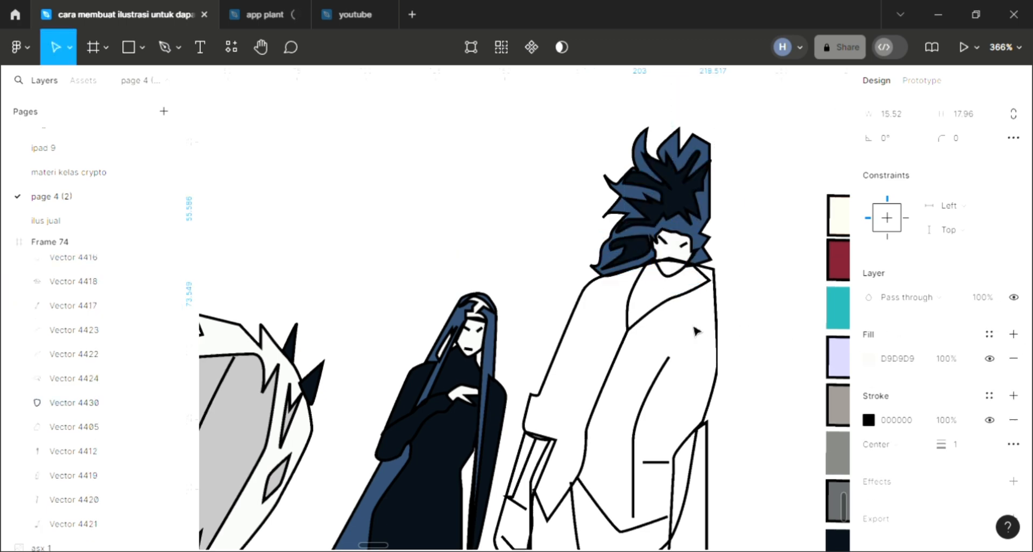
key("i")
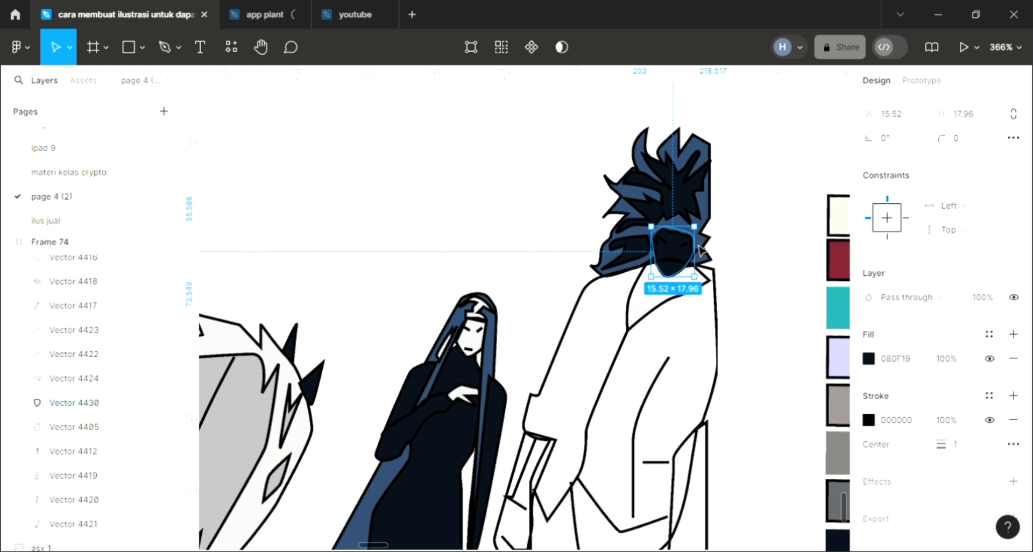
Try to recolour the man's eye lines with white sampled from the canvas, and undo the change
left_click(684, 246)
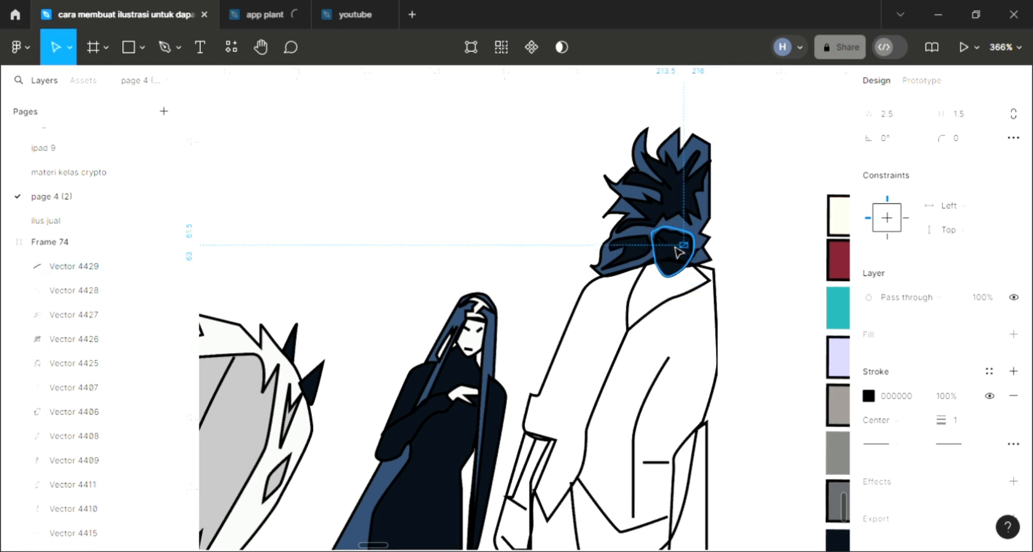
left_click(667, 252, "shift")
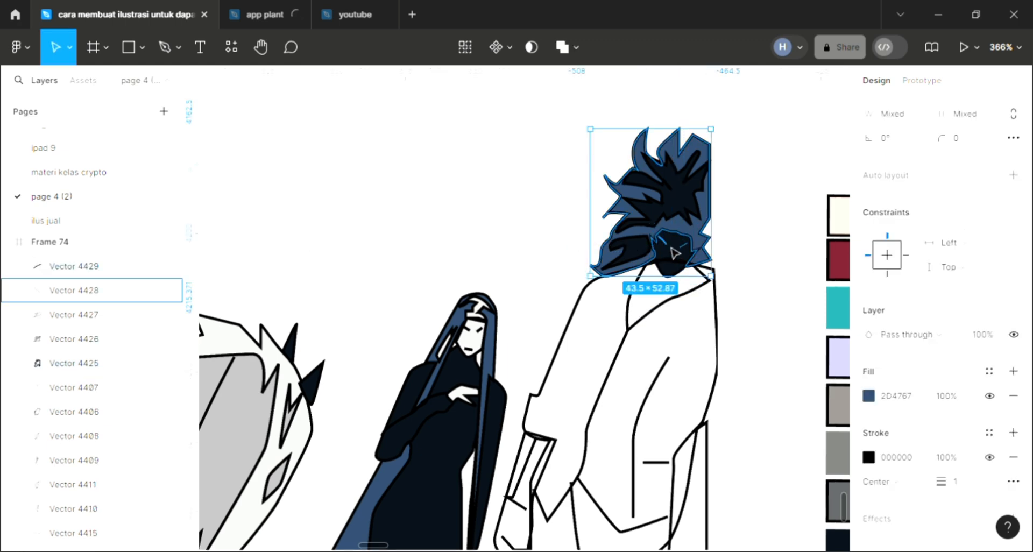
key("i")
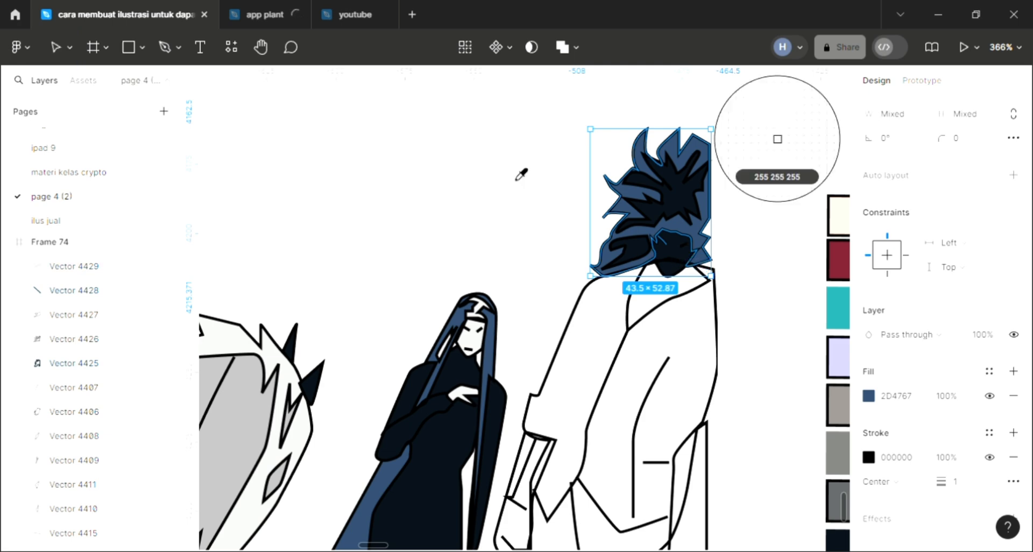
left_click(534, 218)
key("Escape")
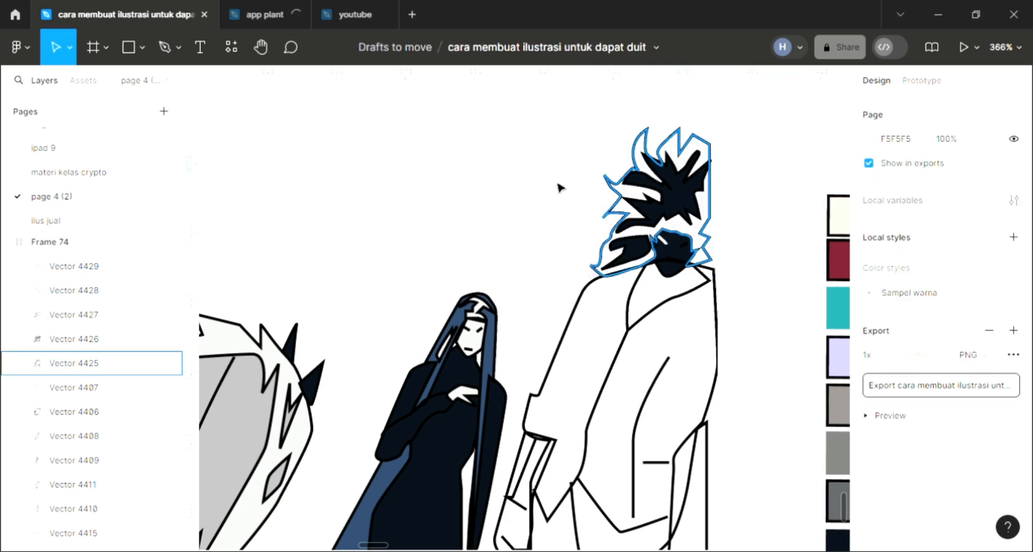
left_click(657, 243)
key("Escape")
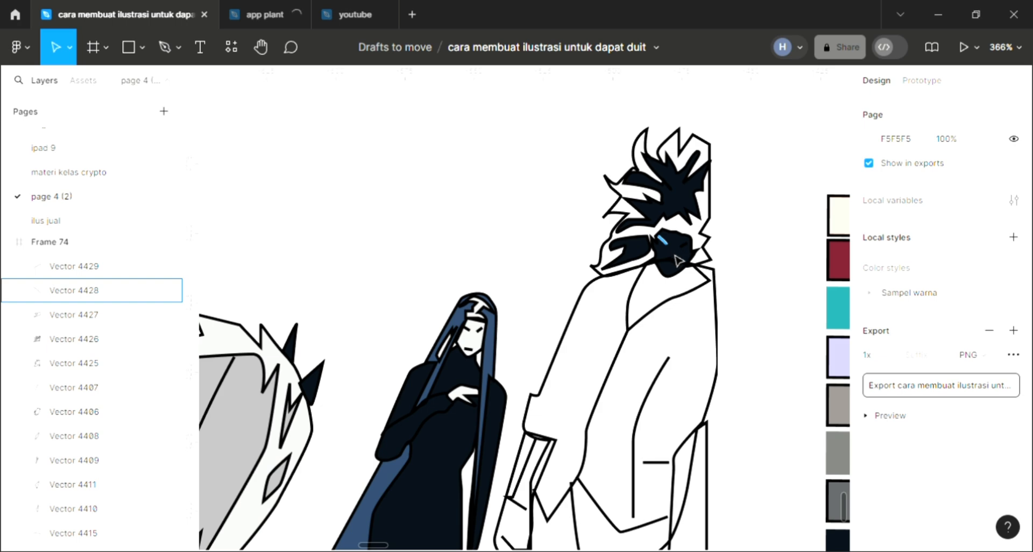
left_click(681, 263)
key("ctrl+alt+v")
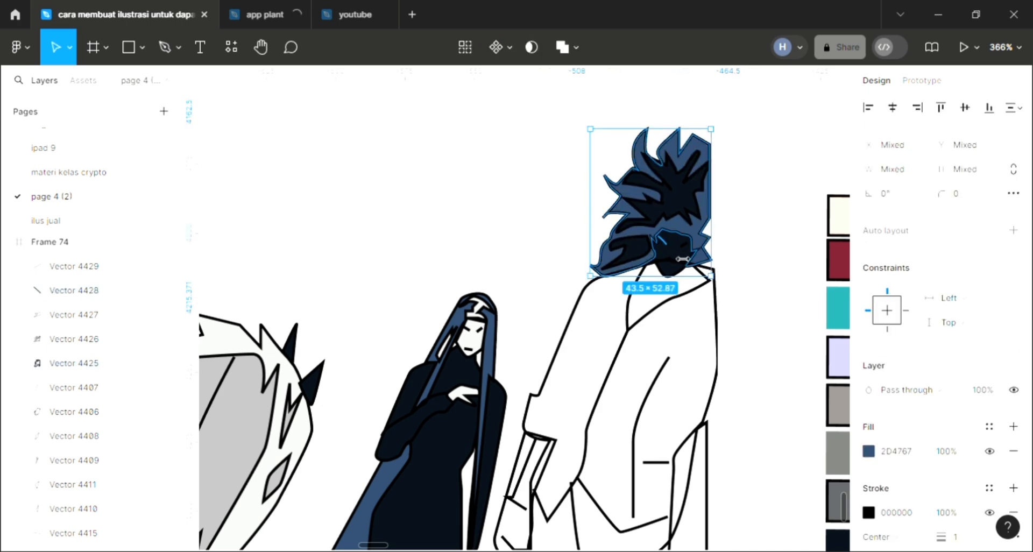
Set the stroke of both of the man's eye lines to white FFFFFF, one line at a time
left_click(614, 271, "shift")
left_click(534, 242)
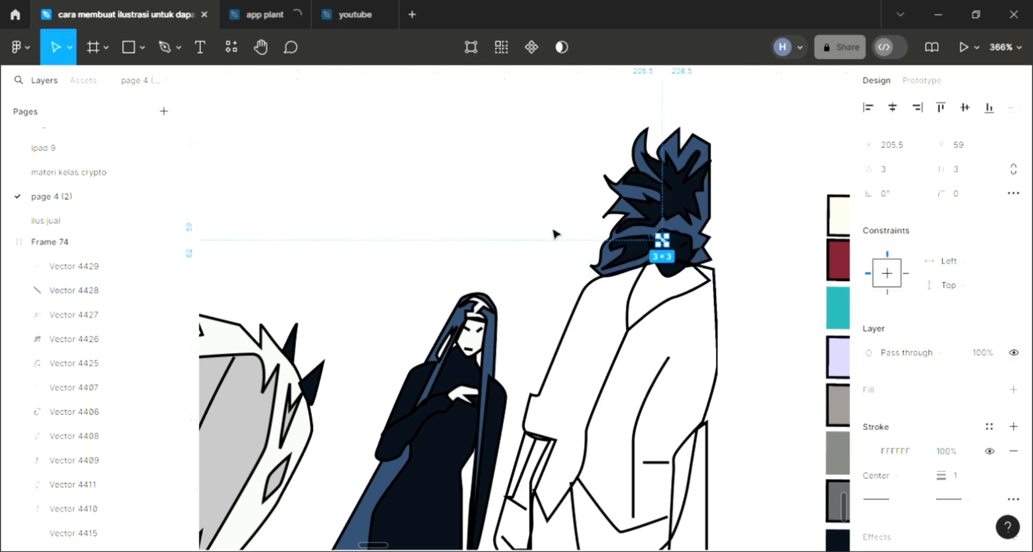
key("Escape")
left_click(611, 269)
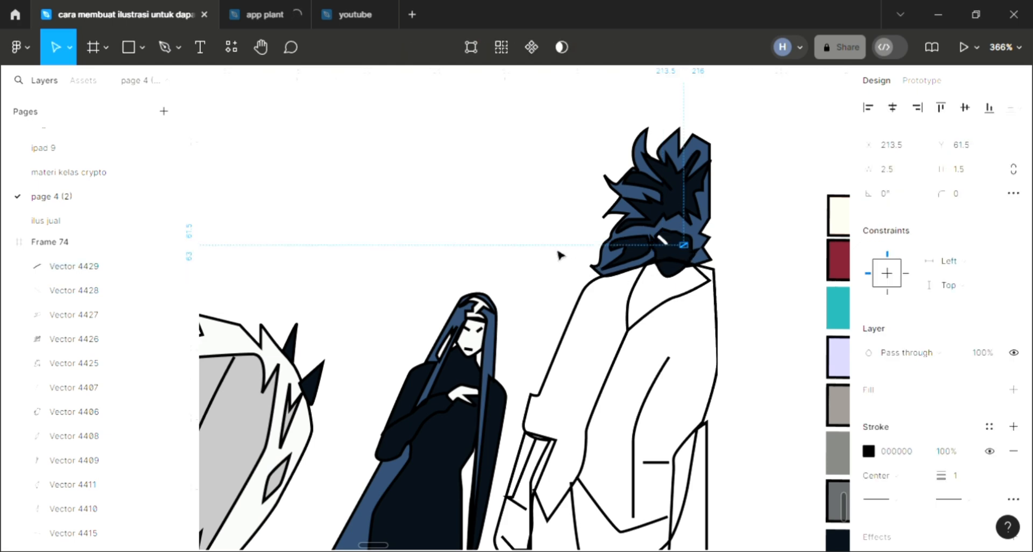
key("i")
left_click(663, 241)
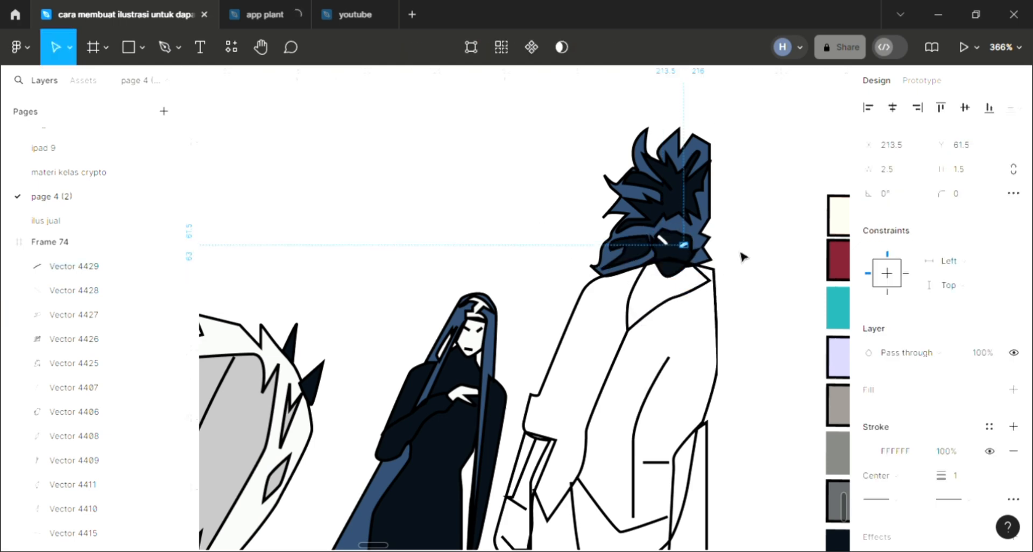
key("Escape")
Fill the man's shirt shape at the coat's neck opening with the sampled dark navy 080F19 and send it to the back
left_click(628, 312)
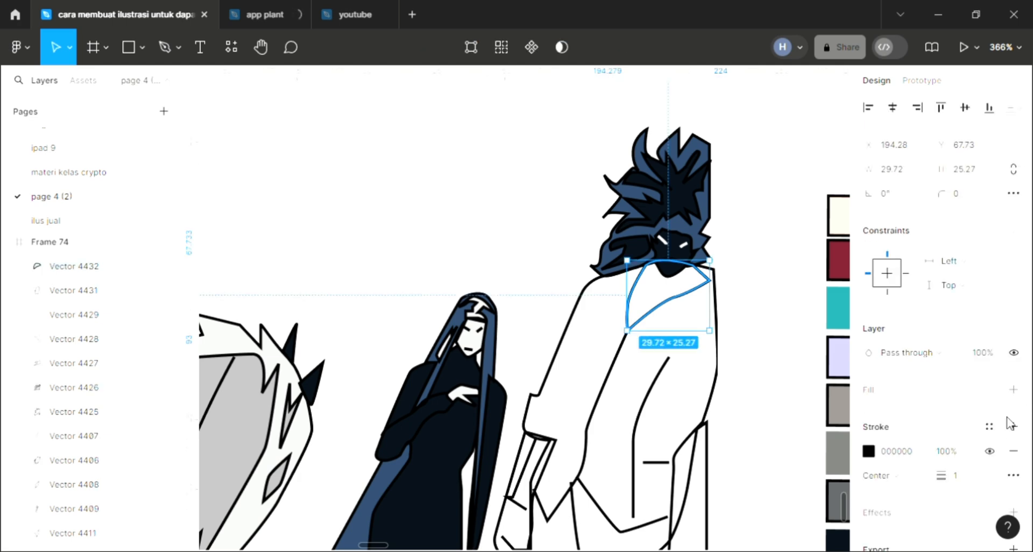
left_click(1014, 390)
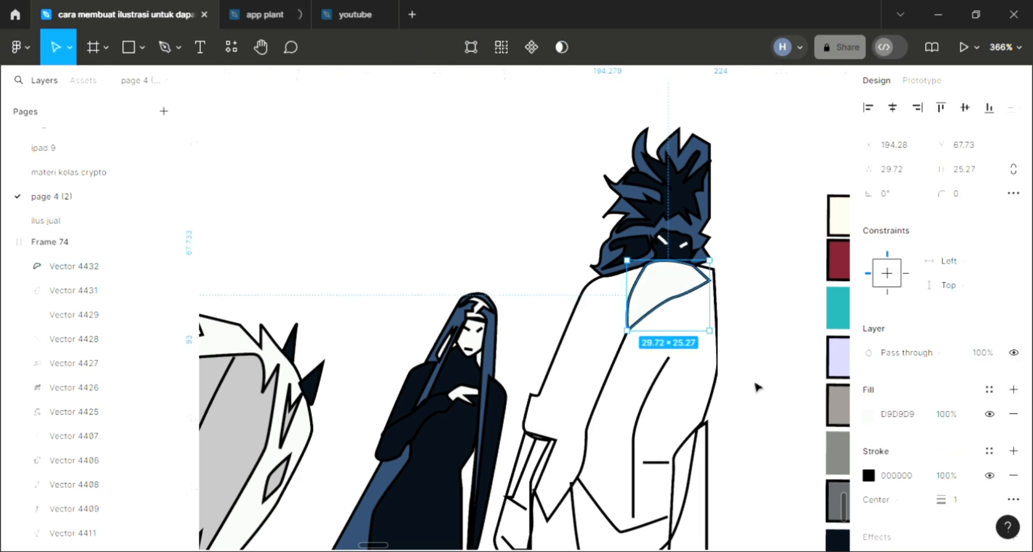
key("[")
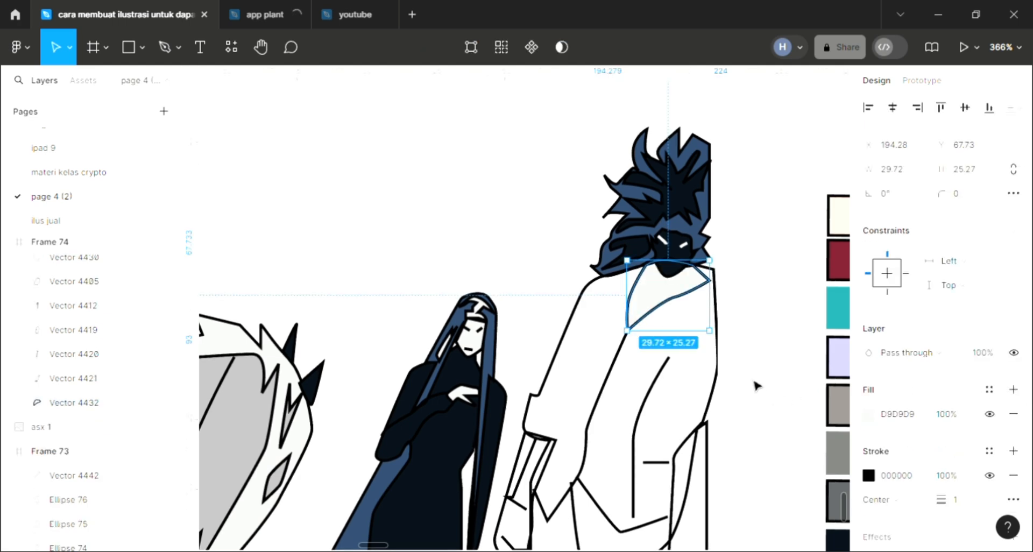
key("i")
left_click(778, 139)
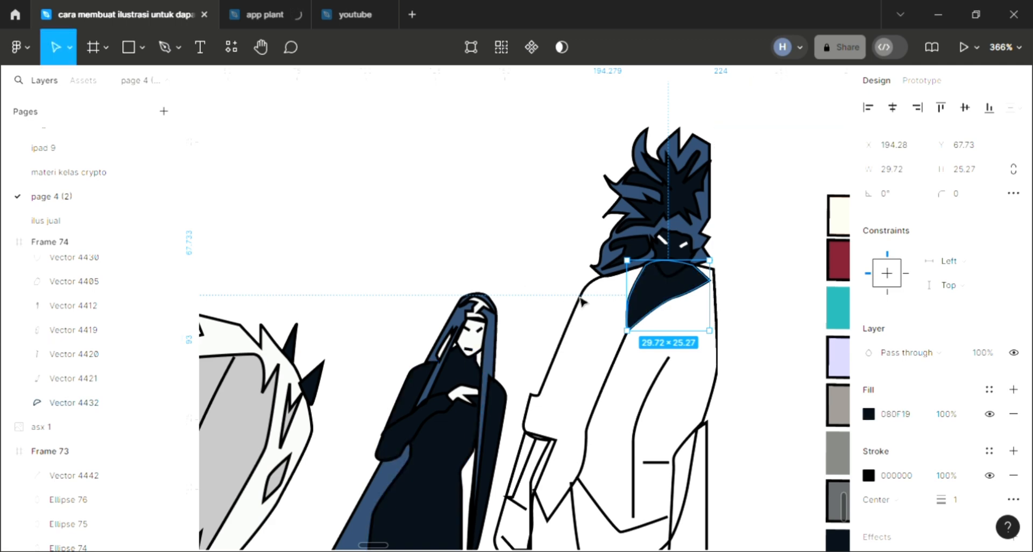
key("Escape")
Fill the man's large coat shape with light grey D9D9D9 and send it behind the other shapes of the illustration
left_click(613, 321)
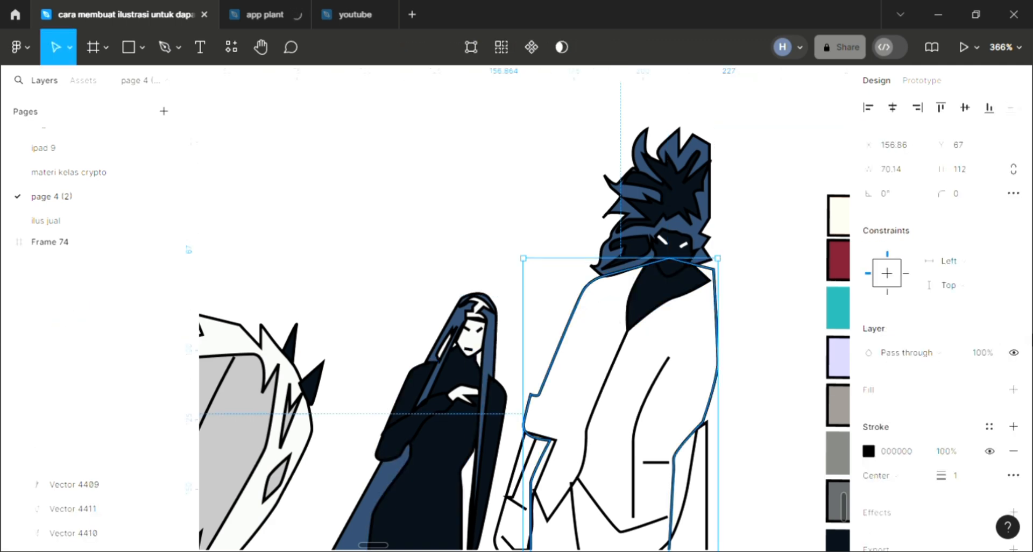
left_click(1014, 389)
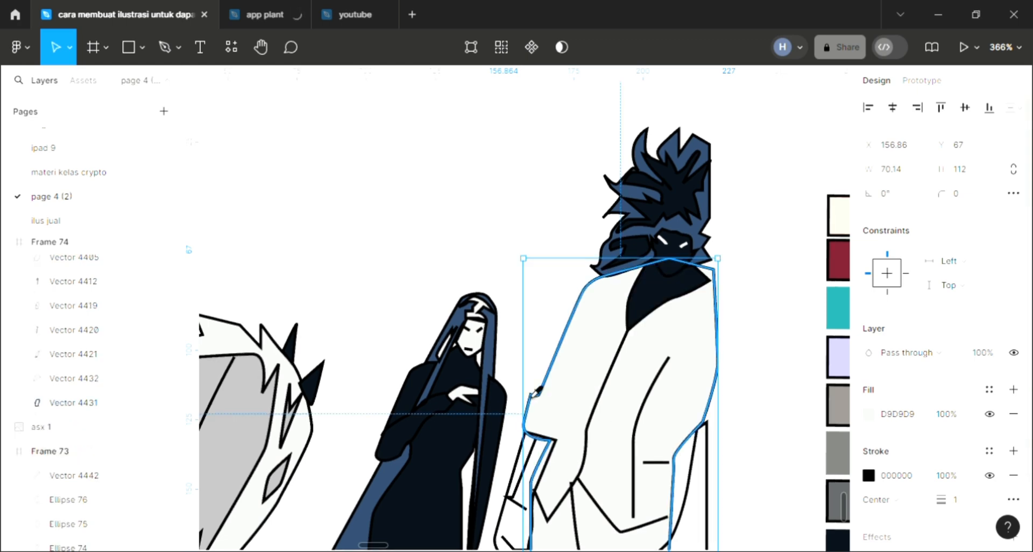
key("i")
left_click(560, 392)
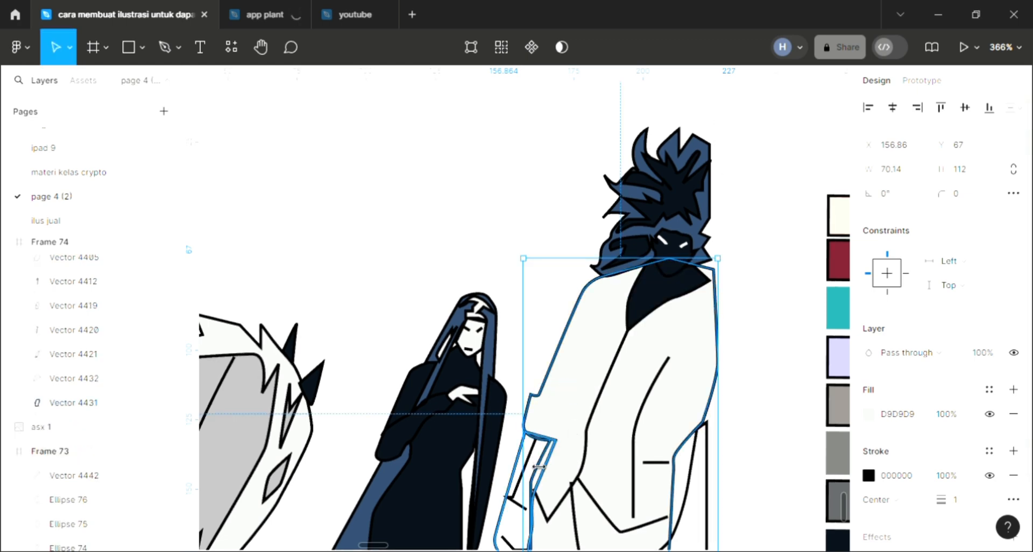
scroll(530, 485, "down", 1)
scroll(525, 428, "down", 5)
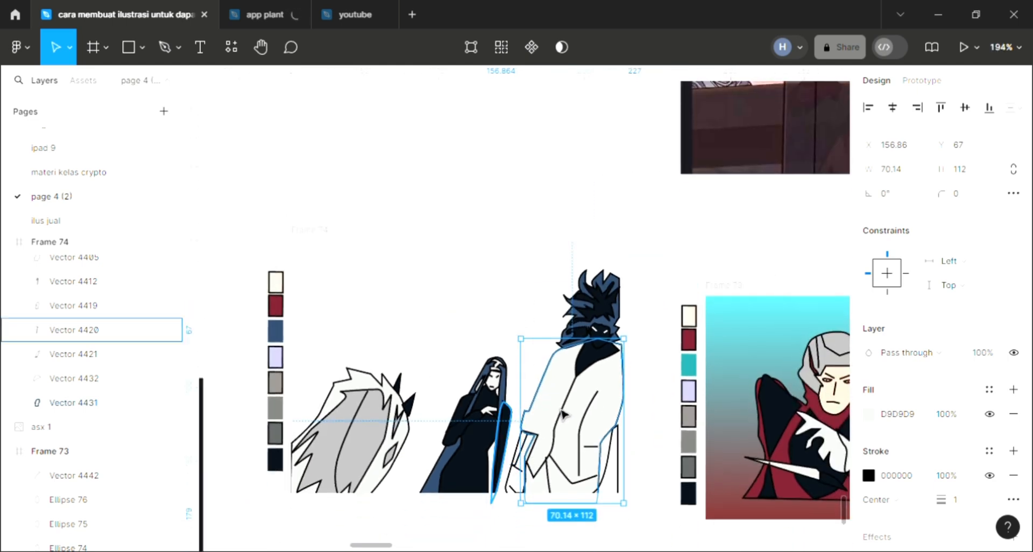
key("Escape")
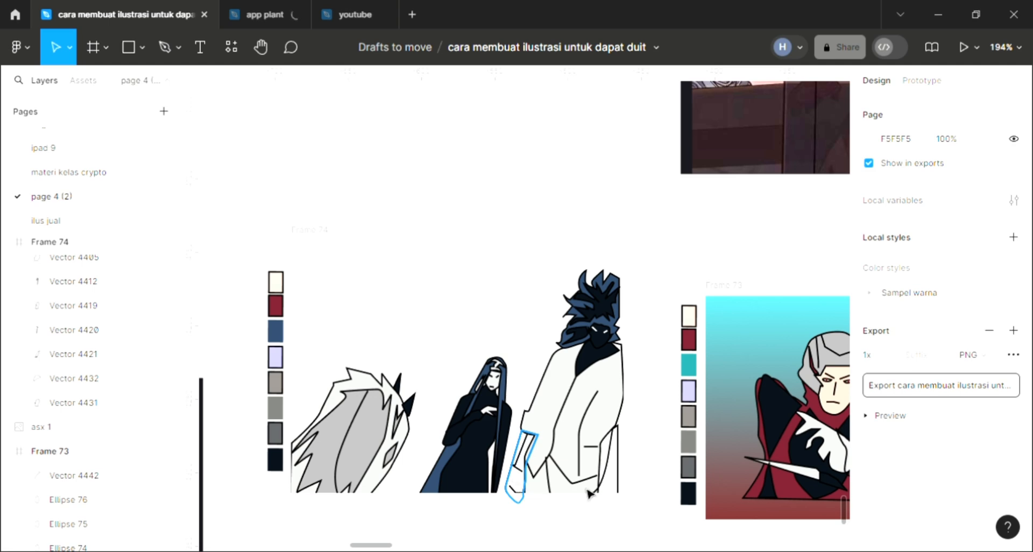
Fill the man's forearm and hand shape below the left sleeve with the blue sampled from the woman's hair
left_click(496, 489)
scroll(472, 470, "up", 5)
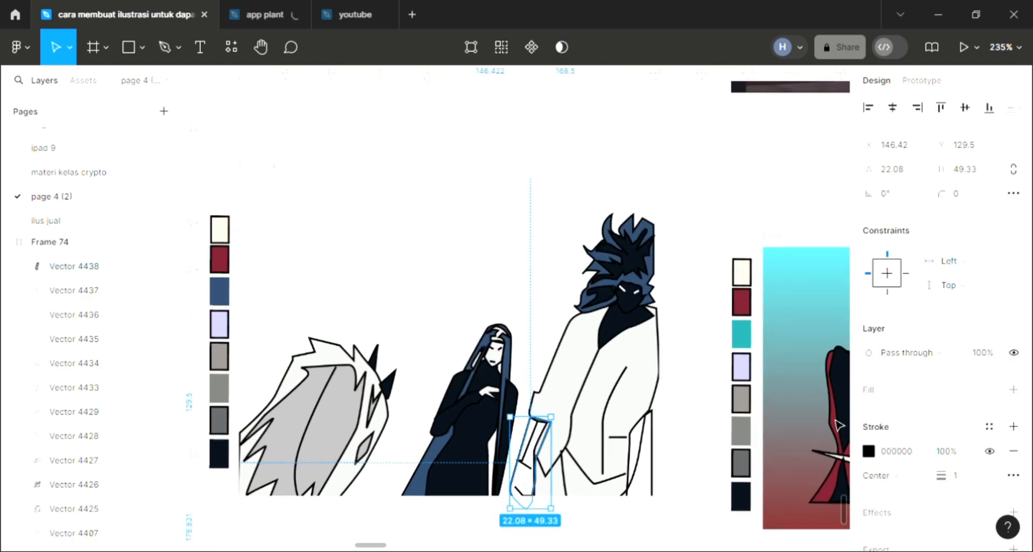
left_click(1012, 391)
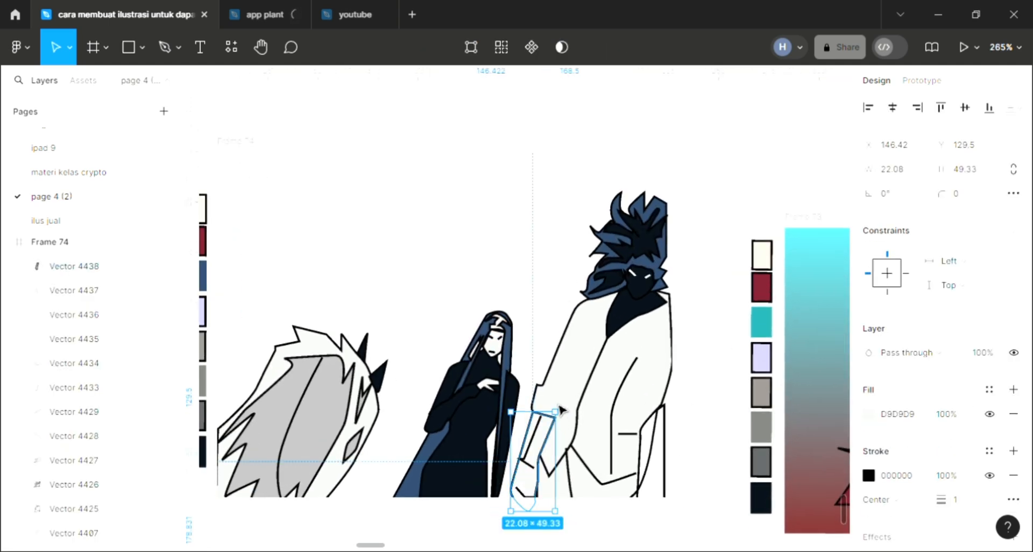
key("i")
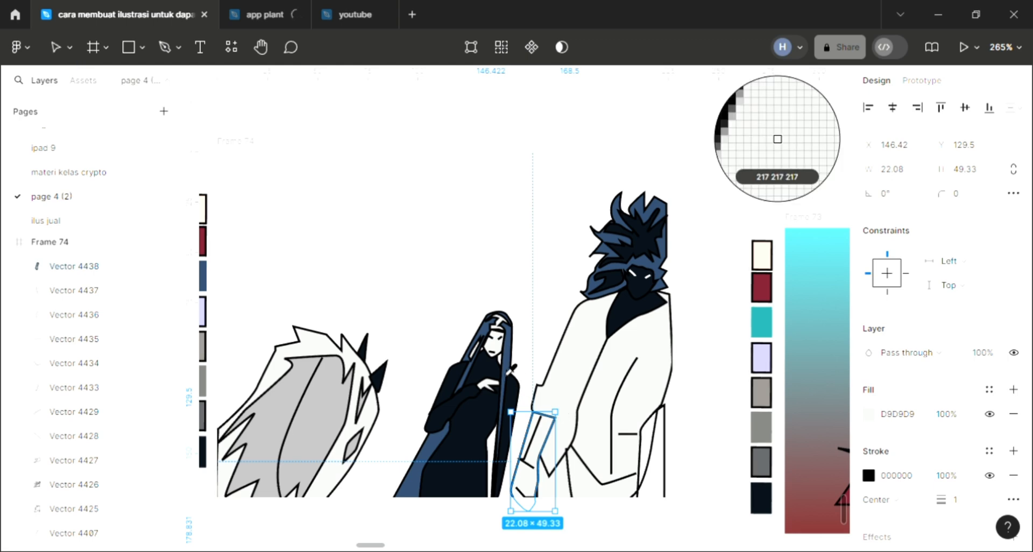
left_click(514, 372)
Fill the narrow shape at the lower right of the man's coat with the same sampled blue
left_click(654, 470)
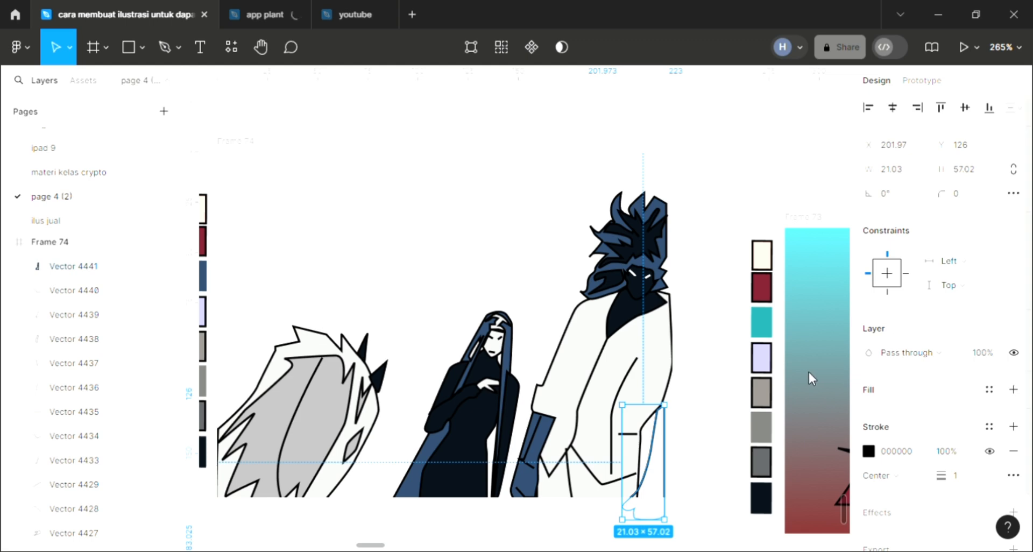
key("i")
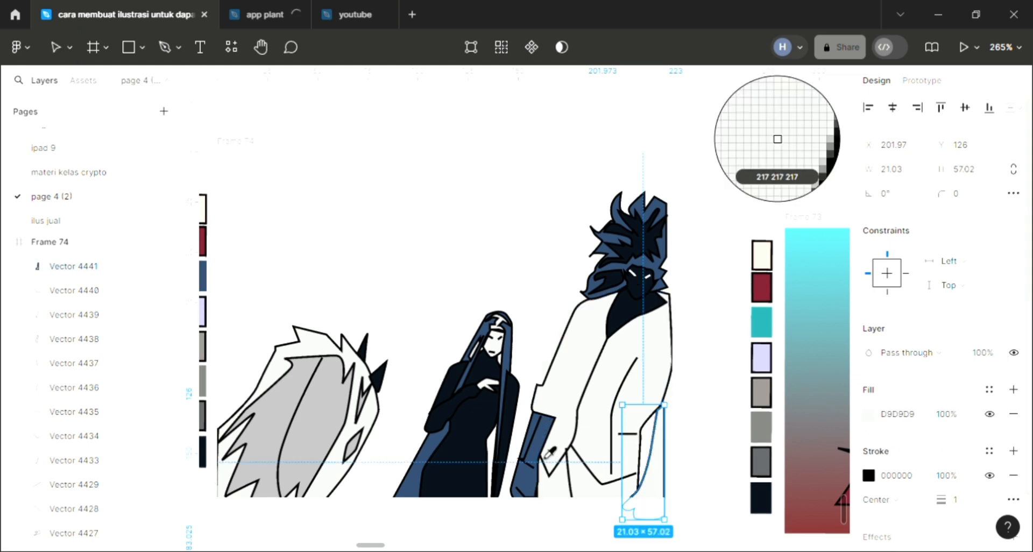
left_click(535, 341)
left_click(295, 231)
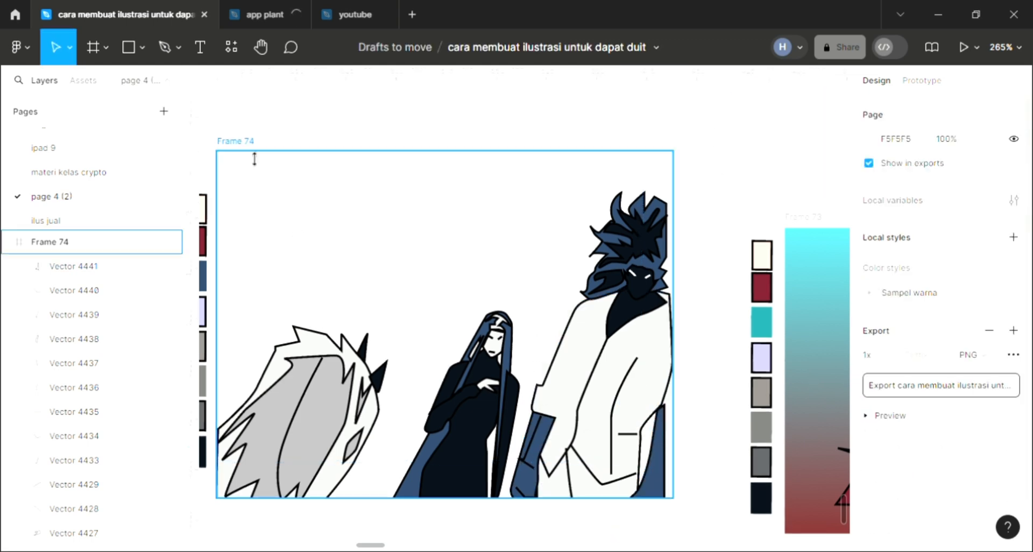
Change the background fill of Frame 74 to a linear gradient and set its 0% stop to mint green 7BDECC
left_click(466, 276)
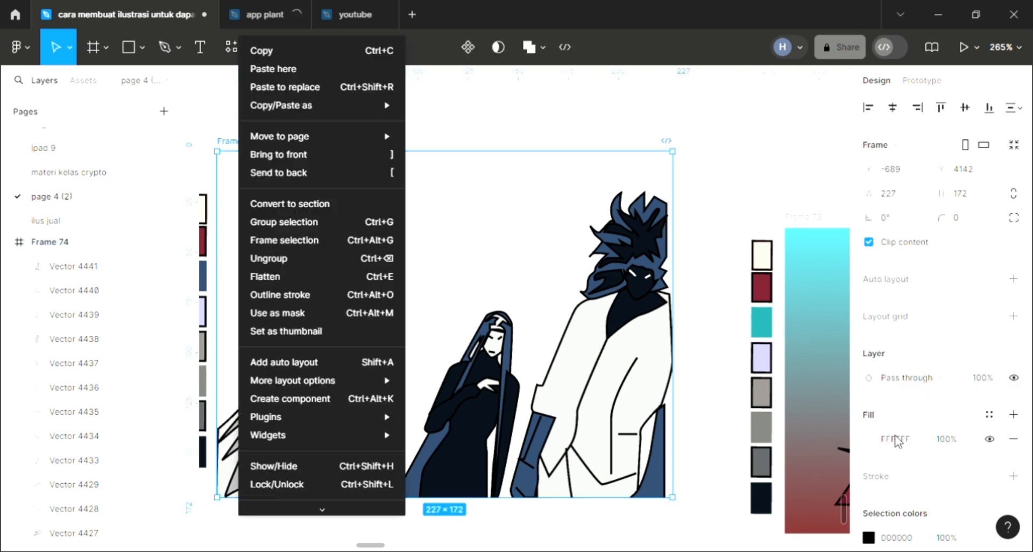
left_click(711, 210)
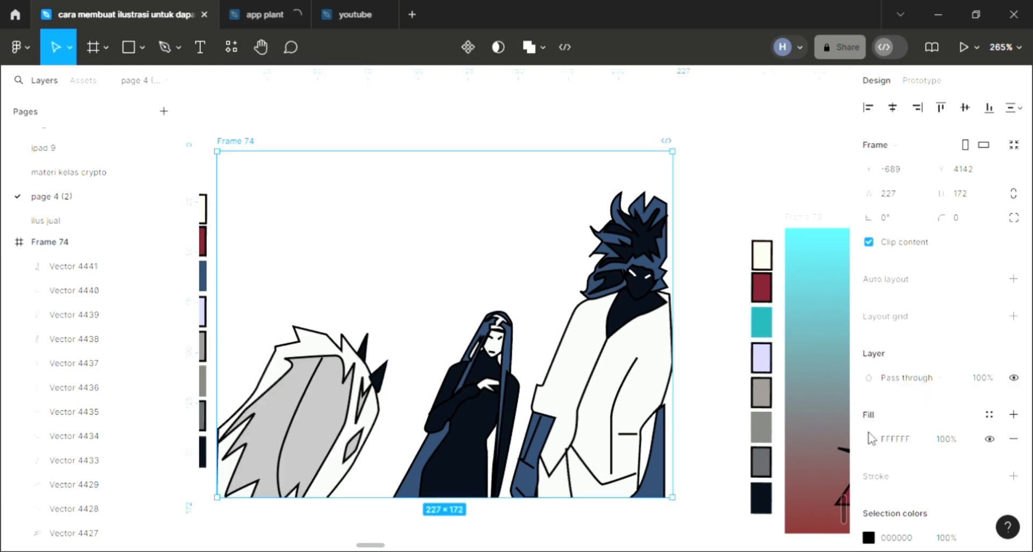
left_click(751, 183)
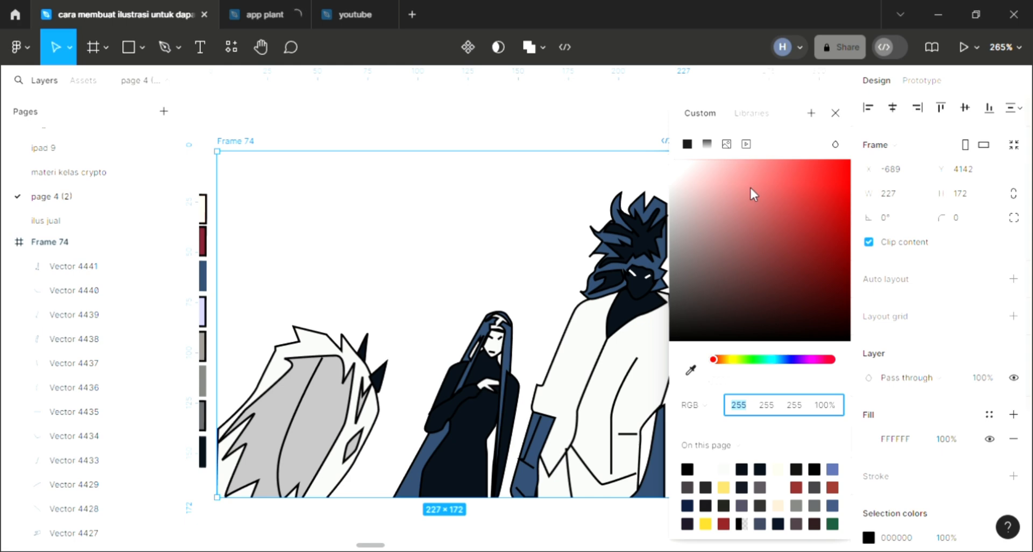
left_click(707, 144)
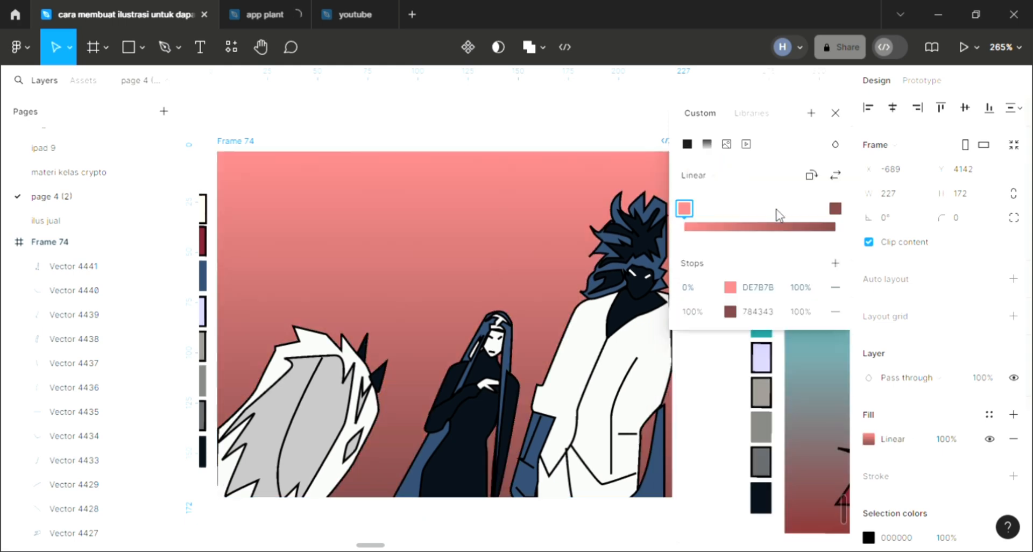
left_click(730, 287)
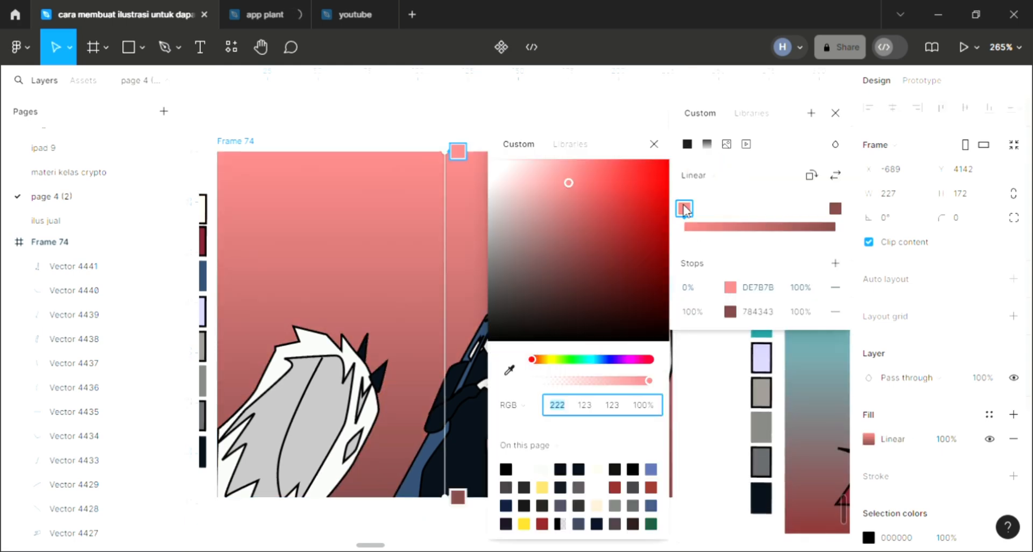
left_click(590, 360)
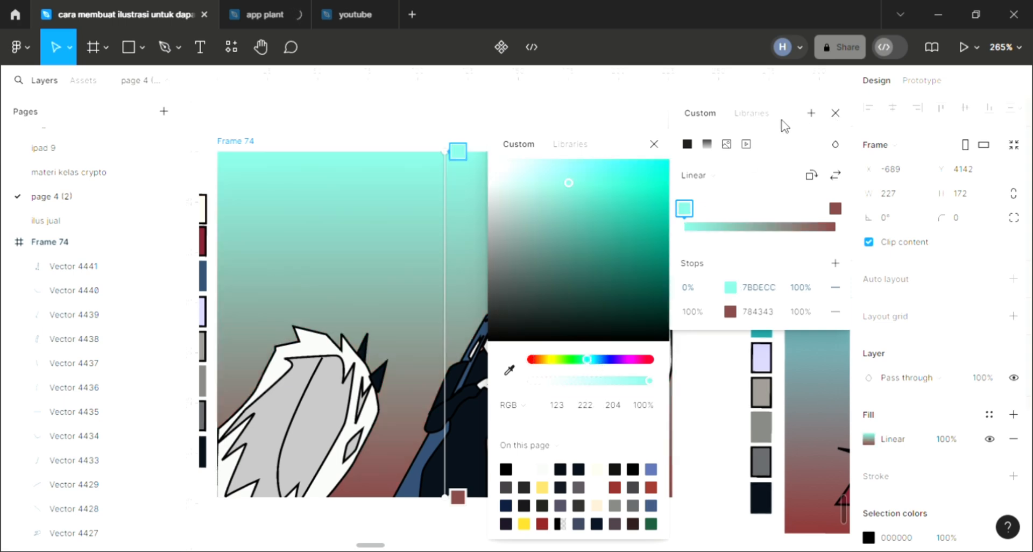
key("Escape")
left_click(655, 169)
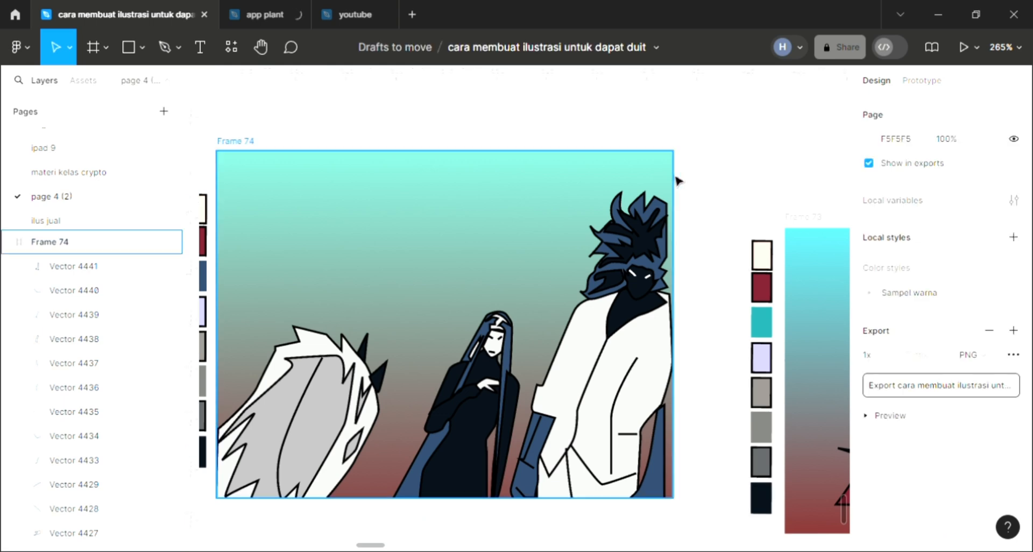
Reduce the width of Frame 74 to 224 by moving its right edge inward
left_click(678, 179)
left_click_drag(681, 183, 675, 181)
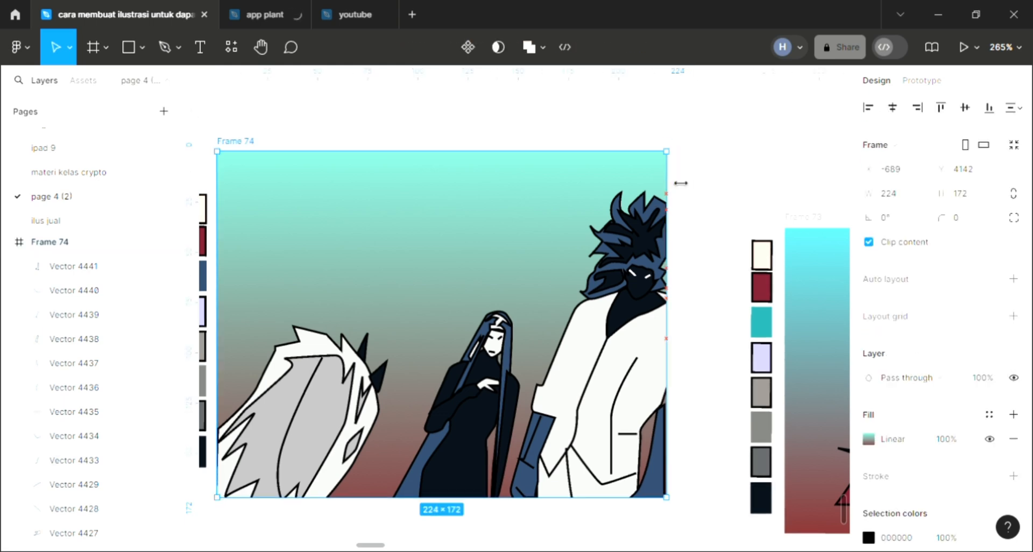
key("Escape")
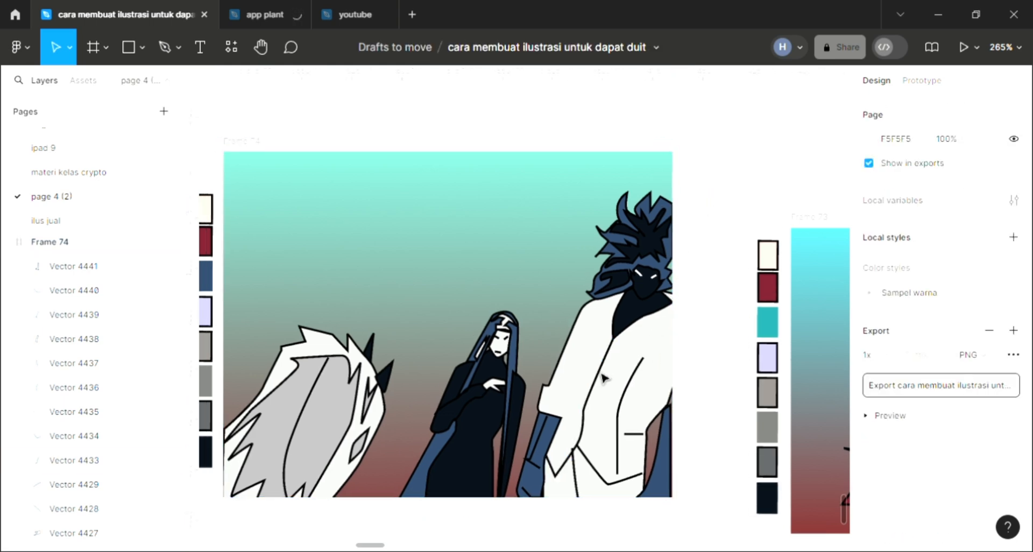
Draw a curved fold line about 16.5 × 49 with the Pen tool on the coat's left sleeve, rising from the cuff
scroll(603, 378, "left", 5)
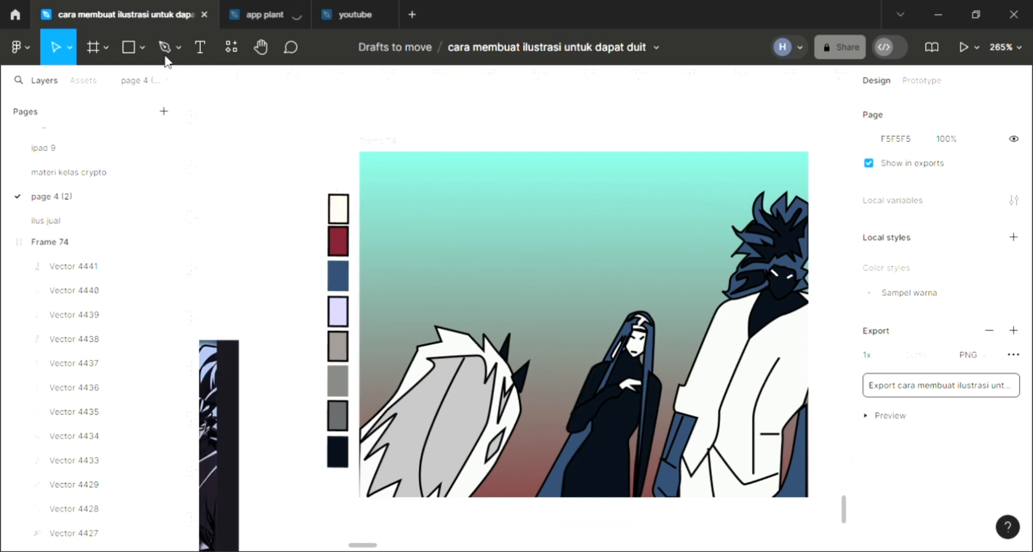
left_click(165, 56)
scroll(747, 461, "up", 5)
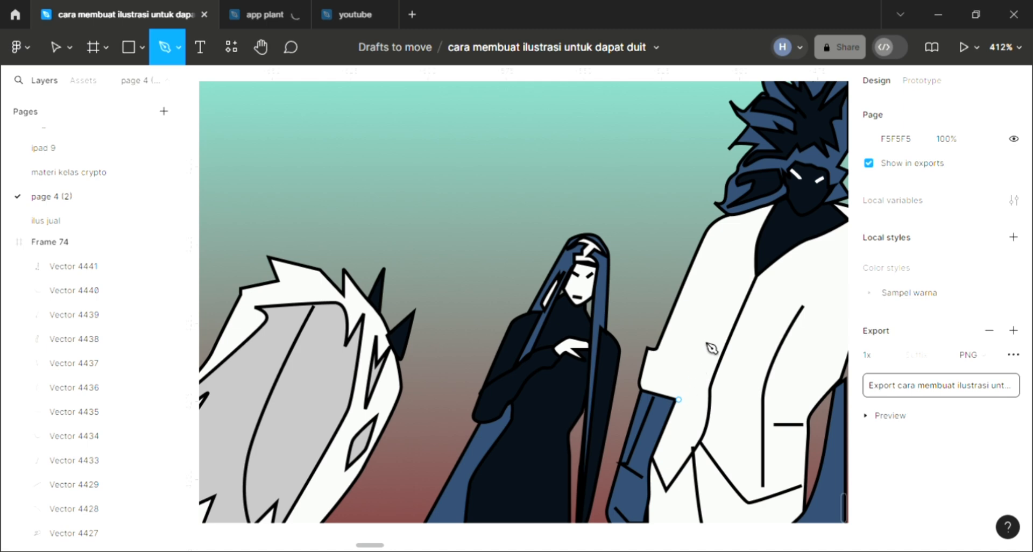
left_click_drag(705, 327, 707, 319)
left_click_drag(713, 277, 733, 250)
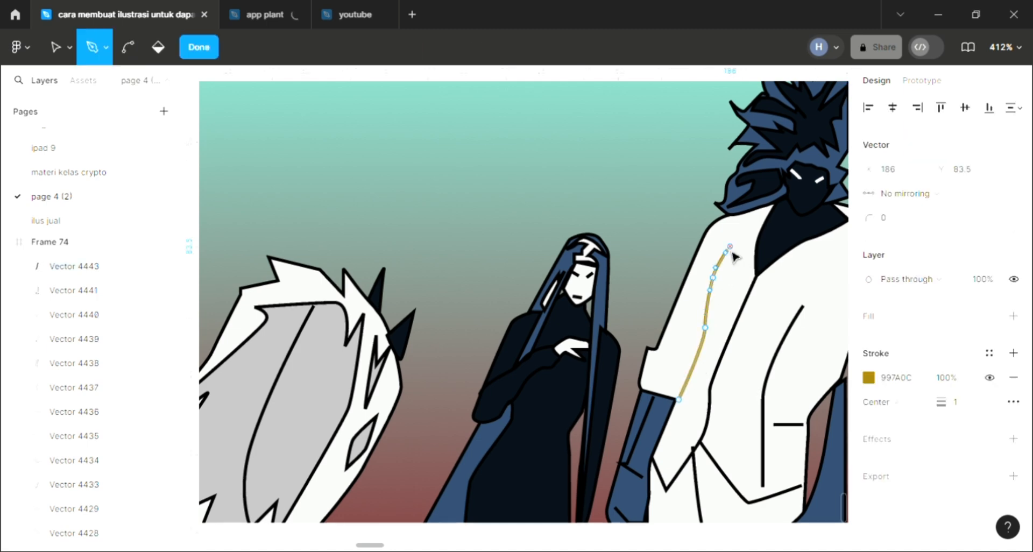
key("Escape")
Recolour the sleeve's new fold line with the dark navy 080F19 sampled from the man's shirt
key("i")
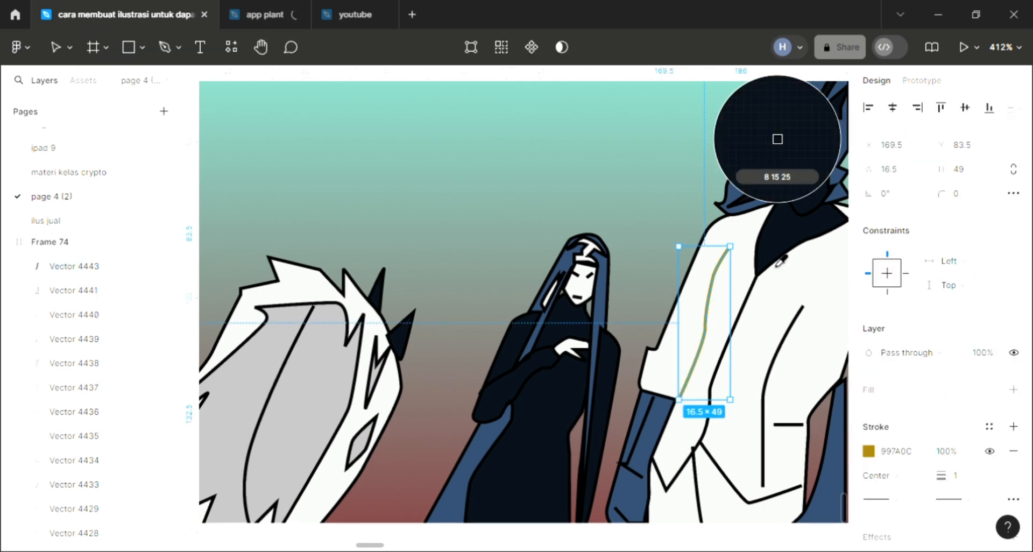
left_click(777, 261)
key("Escape")
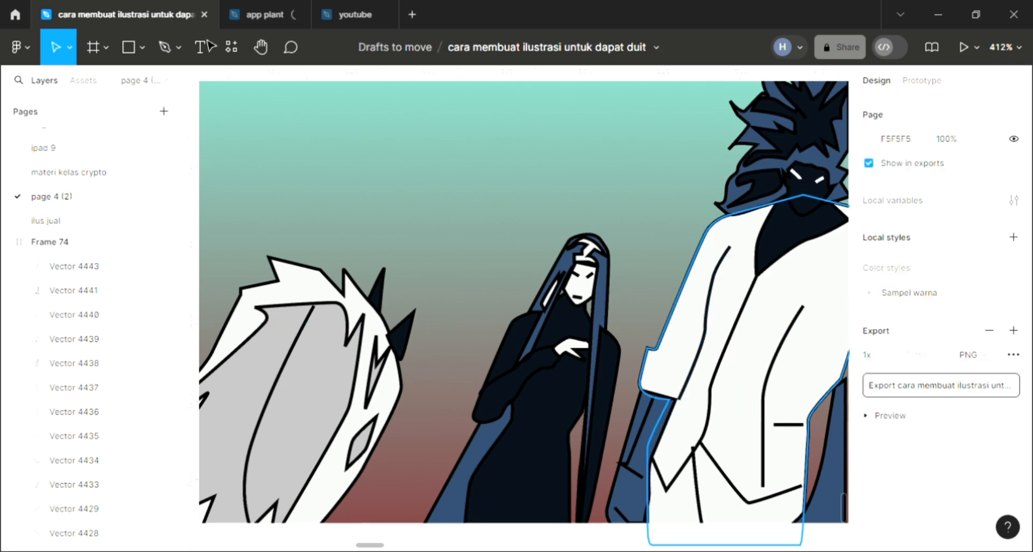
Draw a second curved fold line with the Pen tool from the coat's right shoulder edge down toward the chest
left_click(164, 47)
scroll(607, 346, "right", 3)
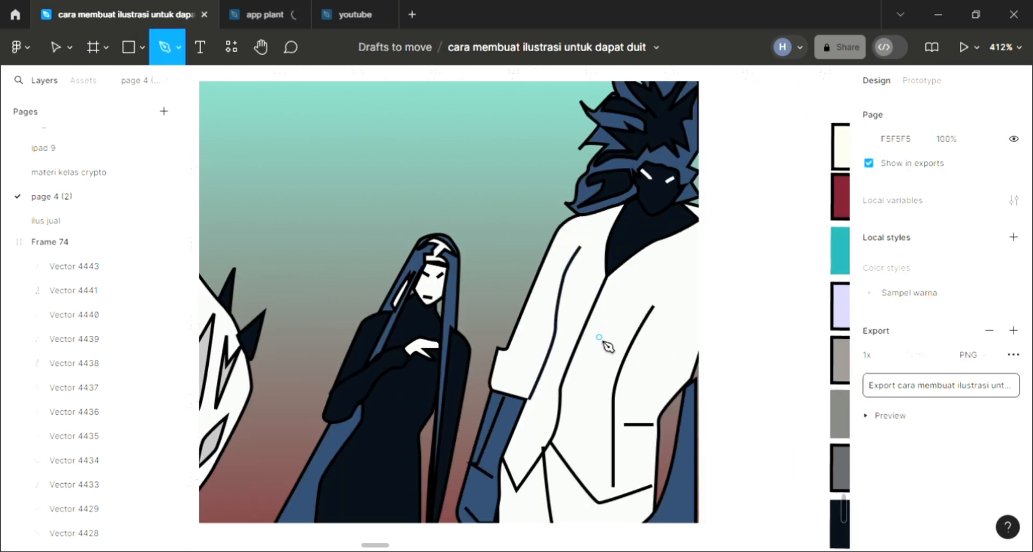
scroll(607, 346, "right", 1)
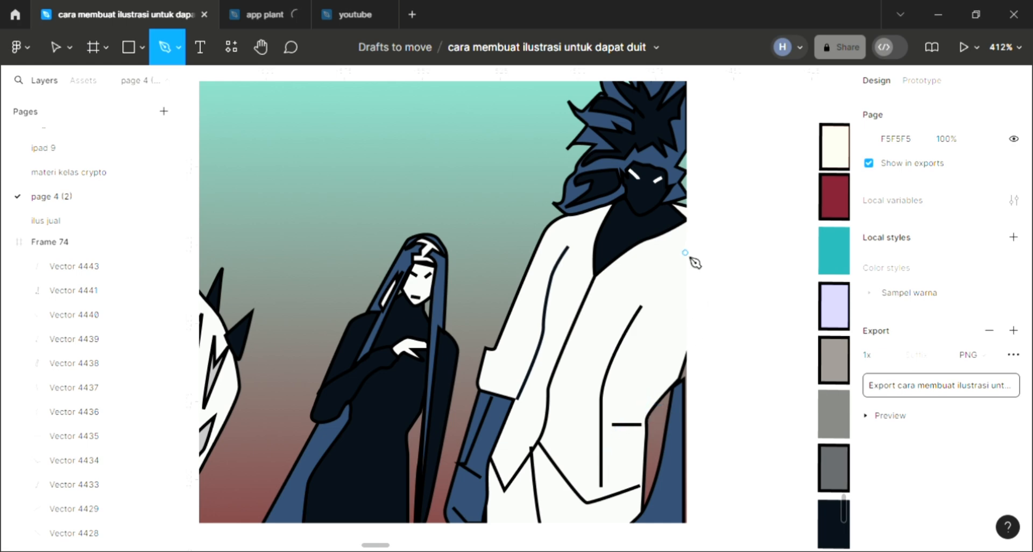
left_click(631, 371)
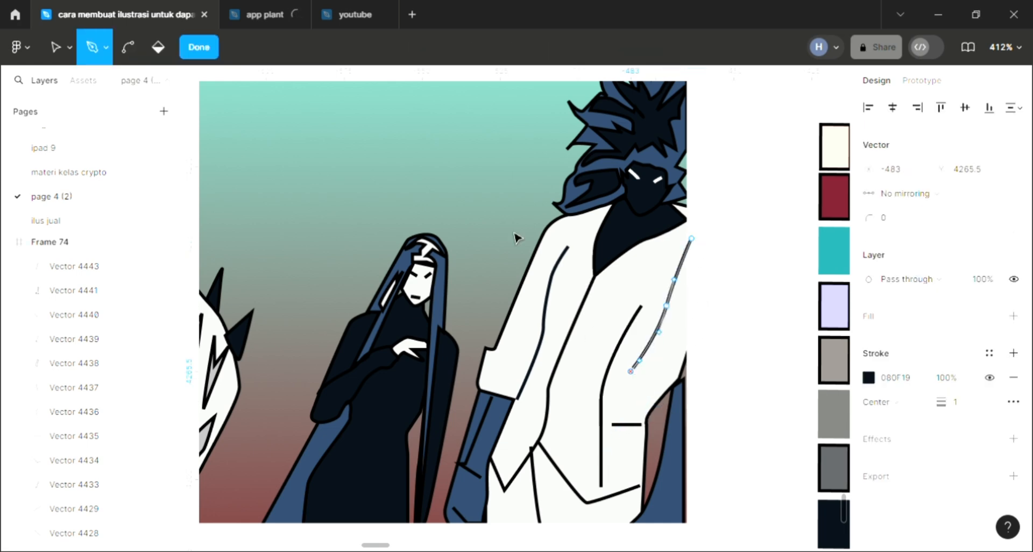
key("Escape")
key("Escape")
Draw a jagged closed shape about 6 × 11.5 with the Pen tool at the hip of the woman's dress and give it a D9D9D9 fill
scroll(557, 414, "down", 1)
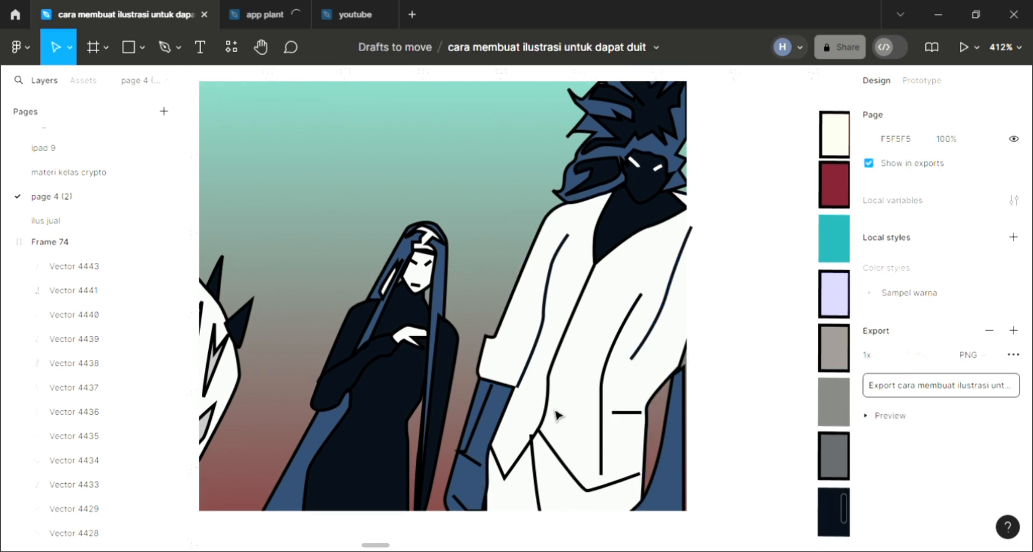
scroll(572, 462, "left", 3)
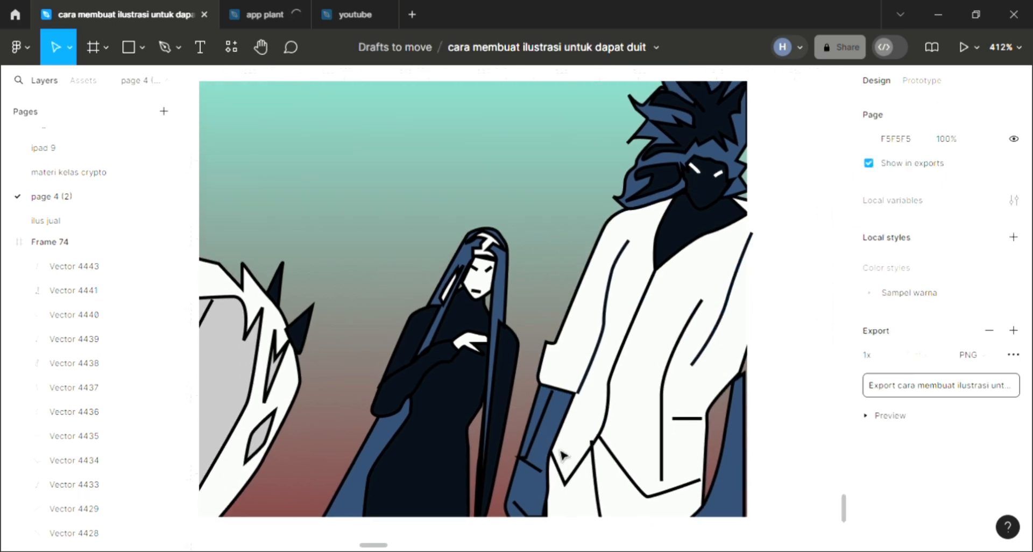
key("p")
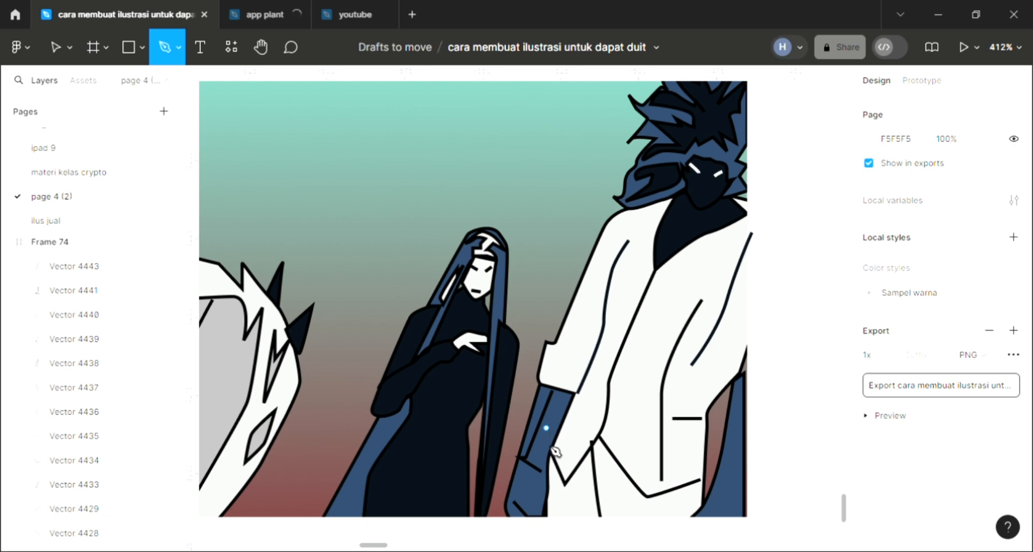
scroll(551, 447, "up", 4)
scroll(466, 418, "left", 5)
scroll(563, 422, "down", 2)
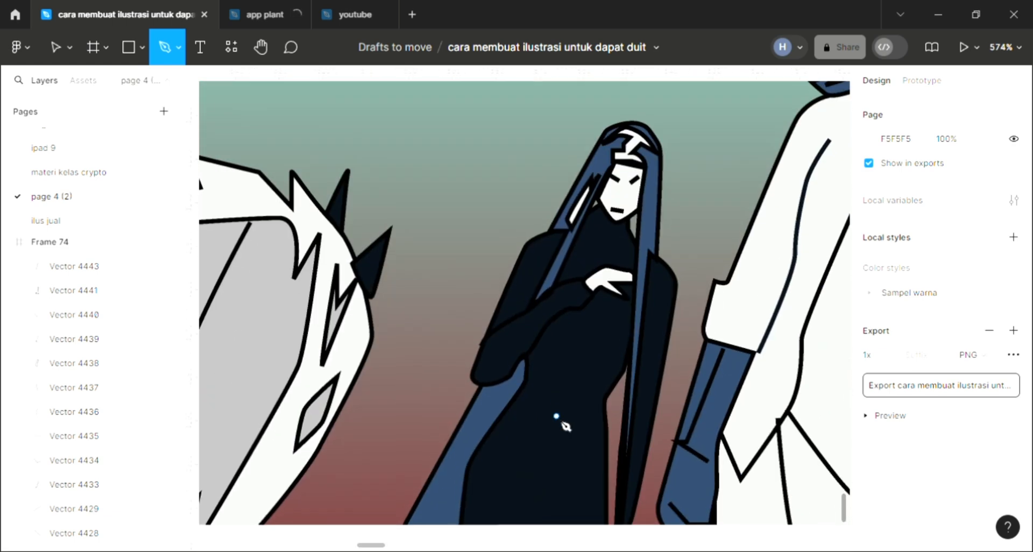
scroll(565, 426, "down", 1)
left_click(605, 393)
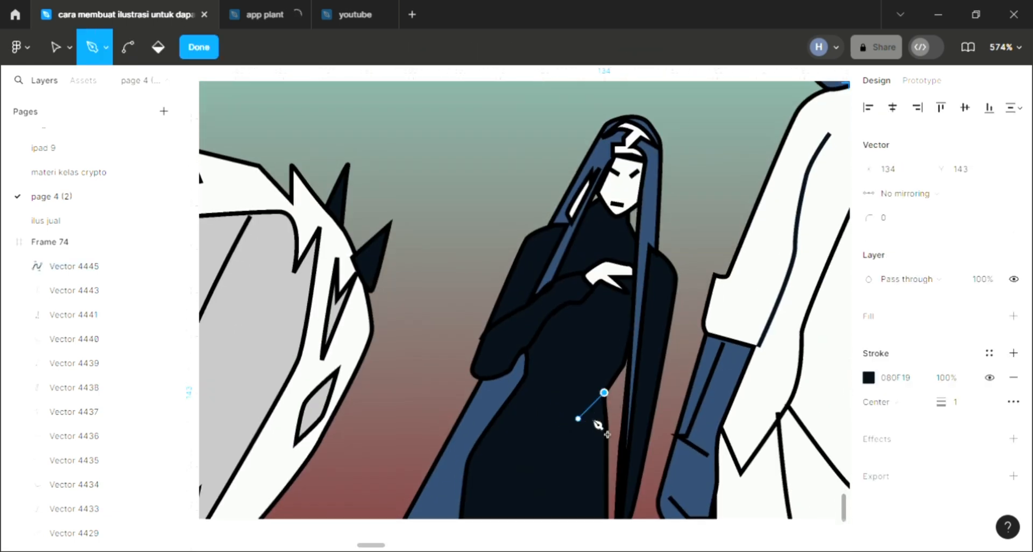
left_click(578, 419)
left_click(589, 419)
left_click(583, 443)
left_click(587, 430)
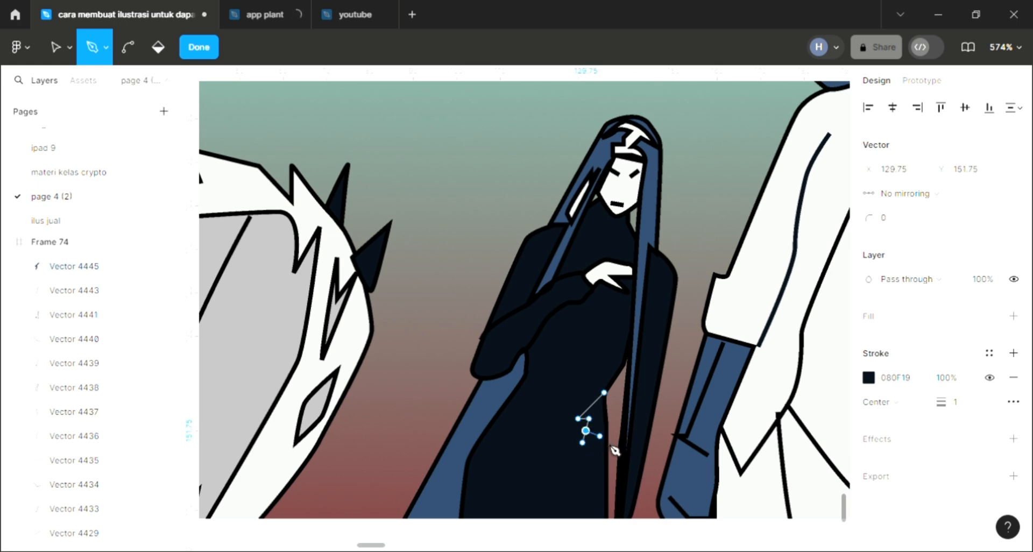
left_click(604, 443)
left_click(604, 393)
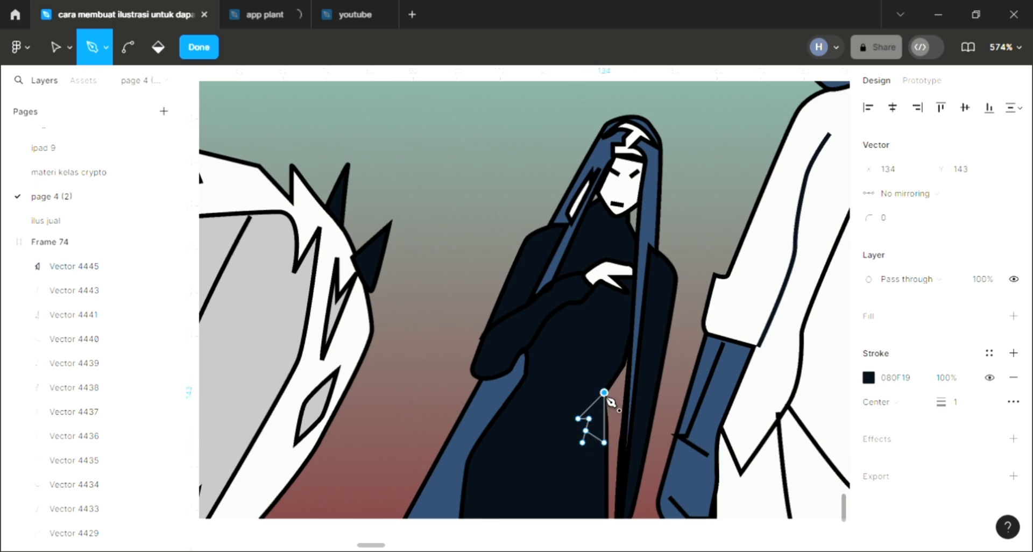
key("Escape")
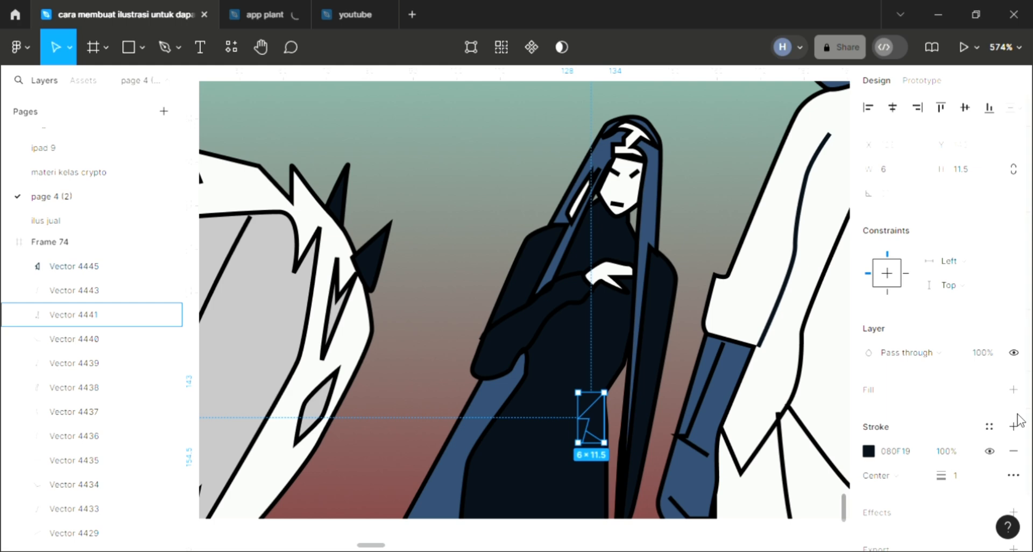
left_click(1014, 389)
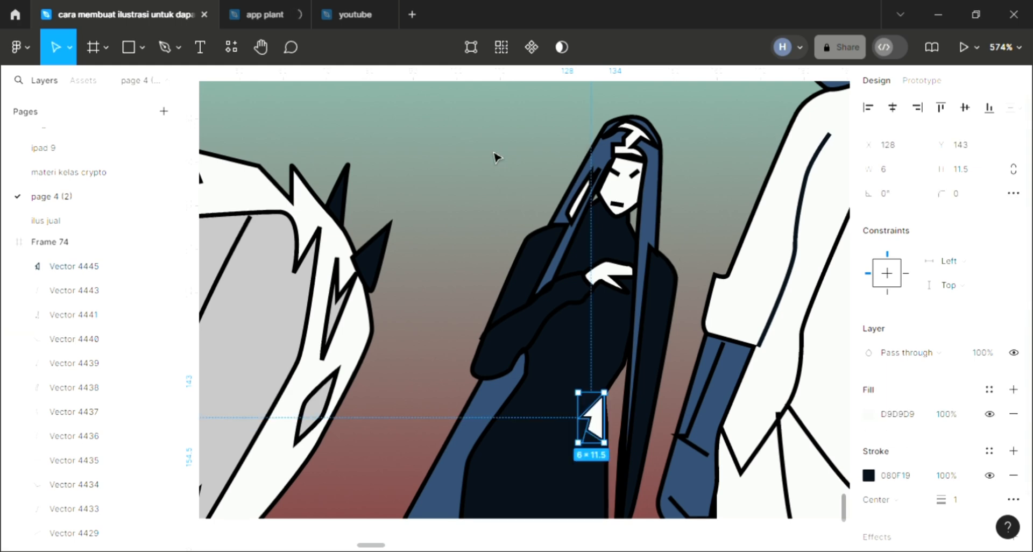
key("Escape")
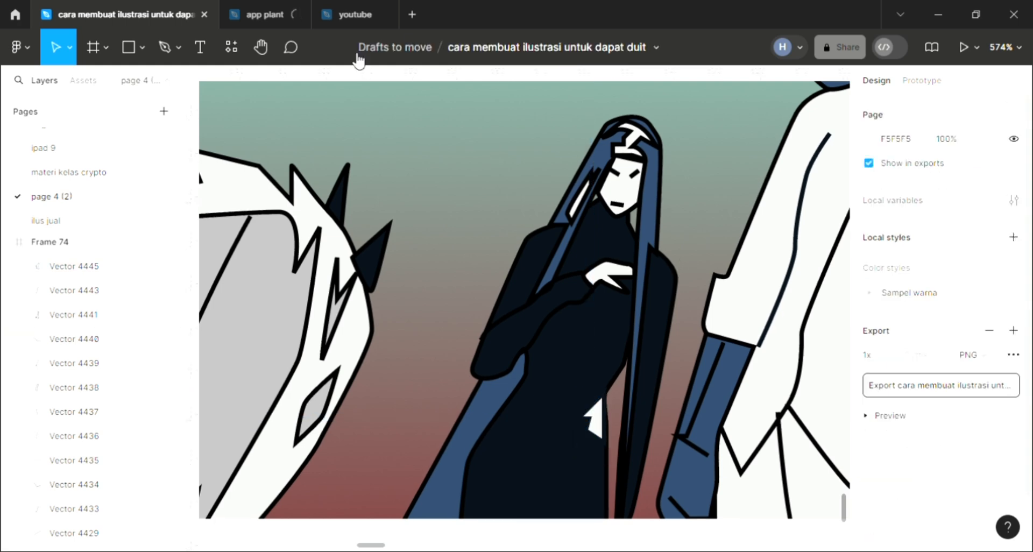
Draw a closed patch about 9.5 × 5.5 with the Pen tool on the woman's chest above her hand and give it a D9D9D9 fill
left_click(166, 47)
scroll(487, 235, "down", 1)
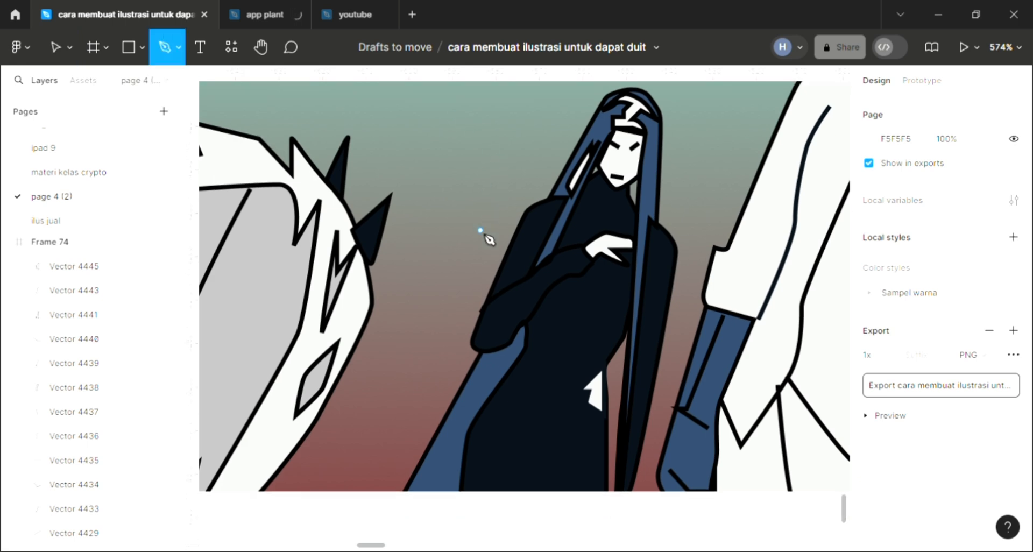
scroll(499, 252, "up", 1)
scroll(591, 262, "up", 2)
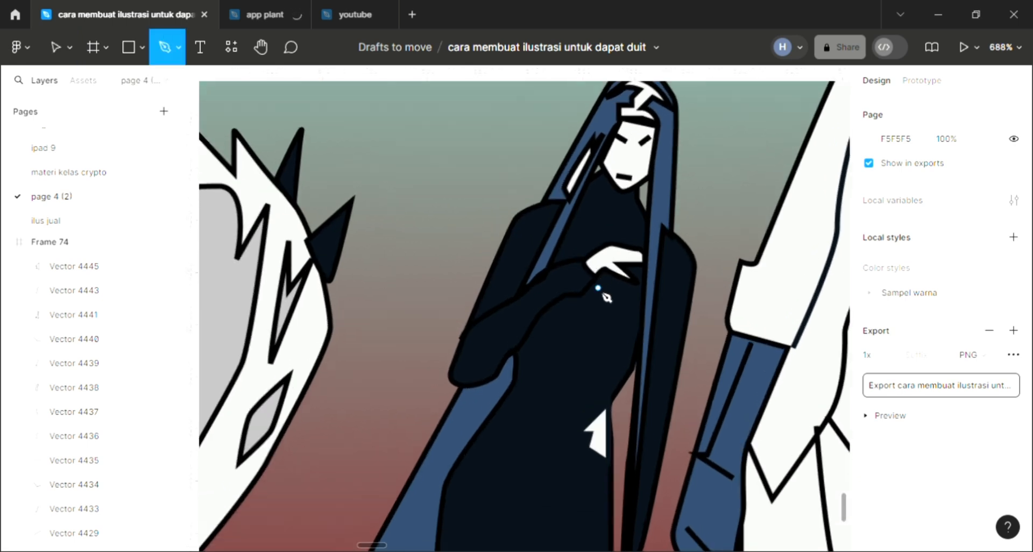
left_click_drag(587, 230, 587, 244)
left_click(588, 249)
left_click(627, 238)
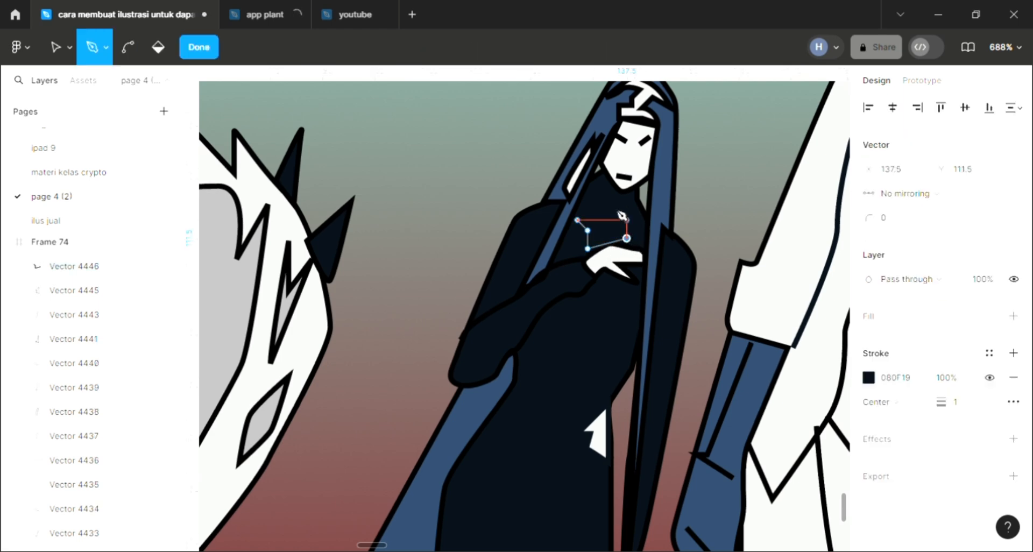
left_click(627, 220)
left_click(594, 225)
key("ctrl+z")
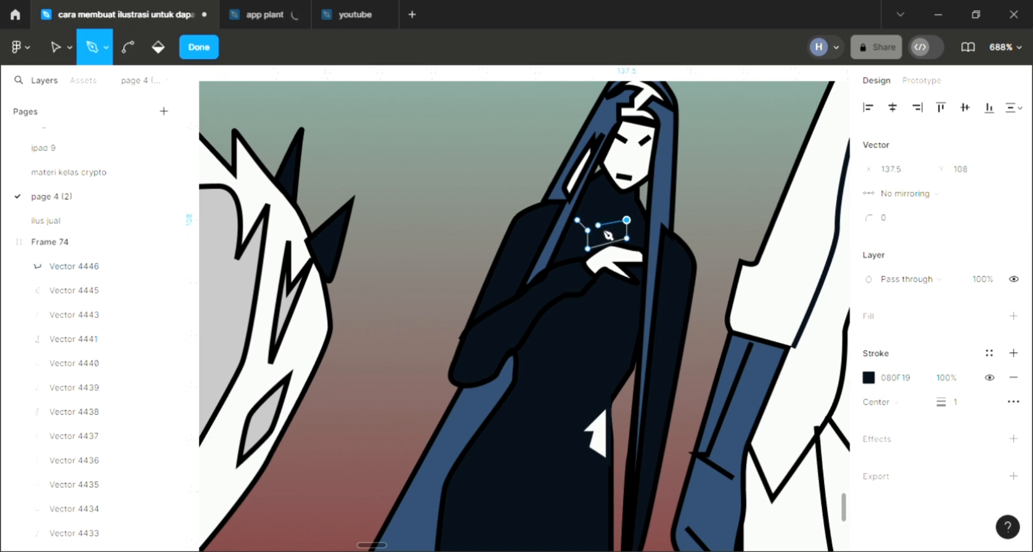
left_click(598, 225)
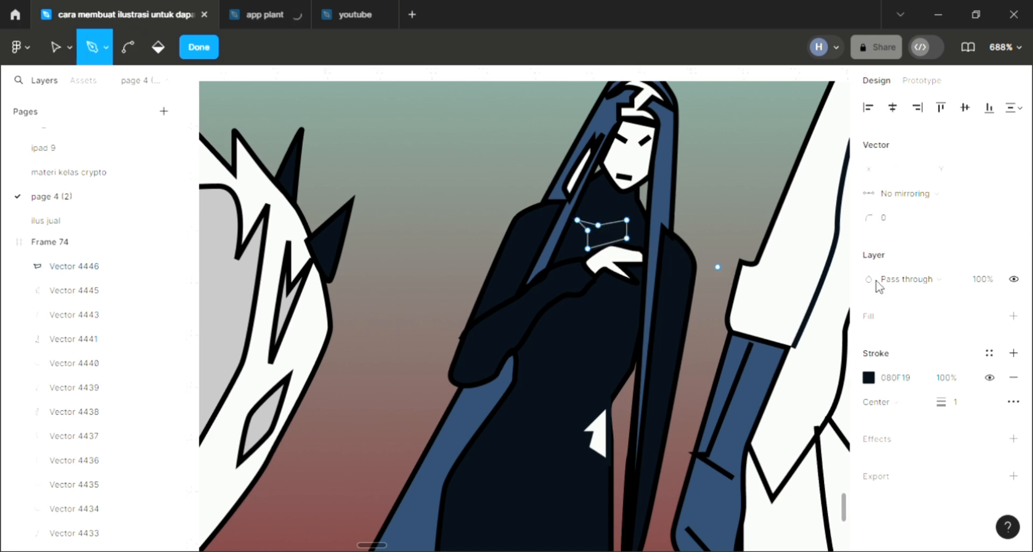
key("Return")
left_click(1014, 390)
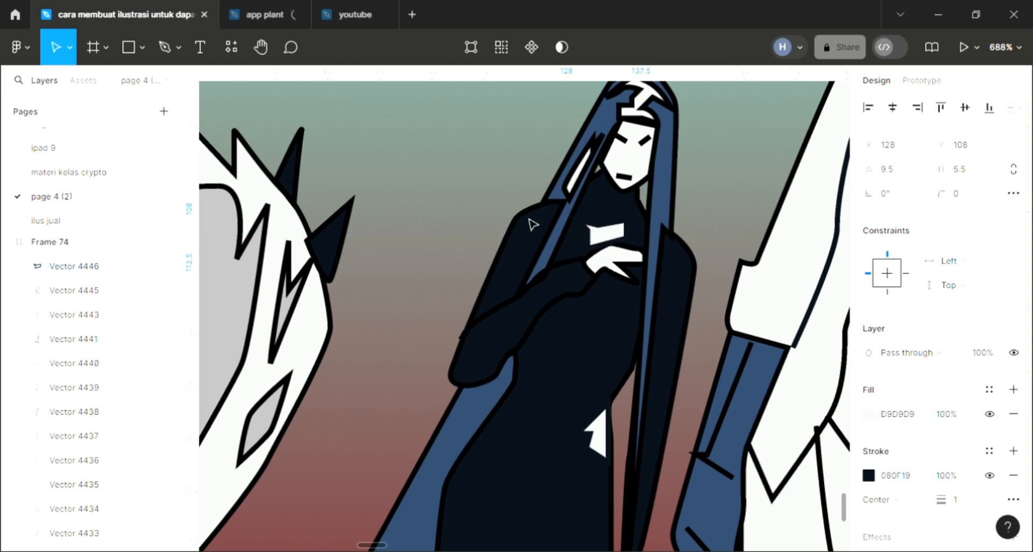
left_click(507, 215)
Recolour the fill of the small diamond marking on the white-haired figure with the cream sampled from the palette
scroll(509, 216, "down", 4)
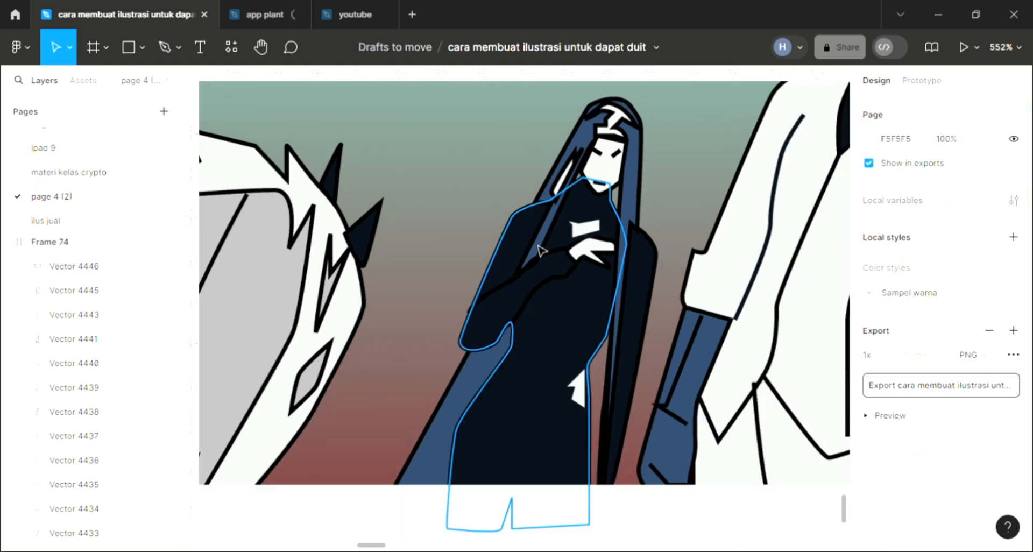
left_click(171, 52)
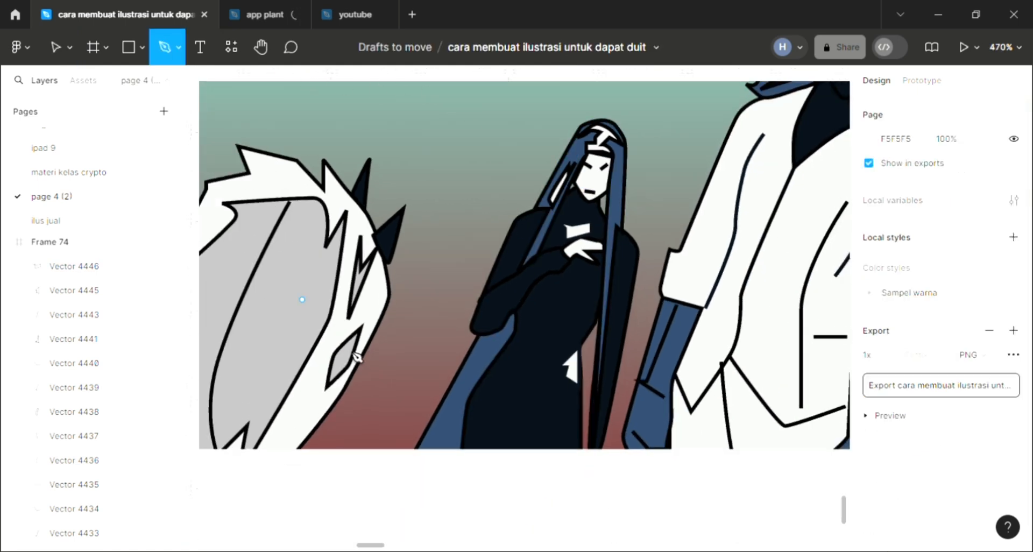
left_click(56, 51)
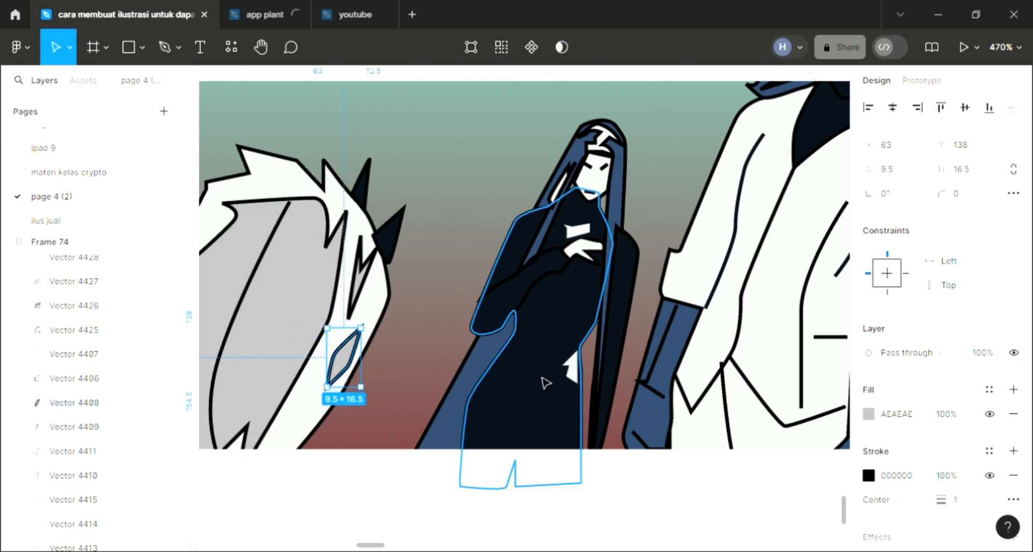
scroll(546, 383, "left", 5)
scroll(533, 377, "up", 2)
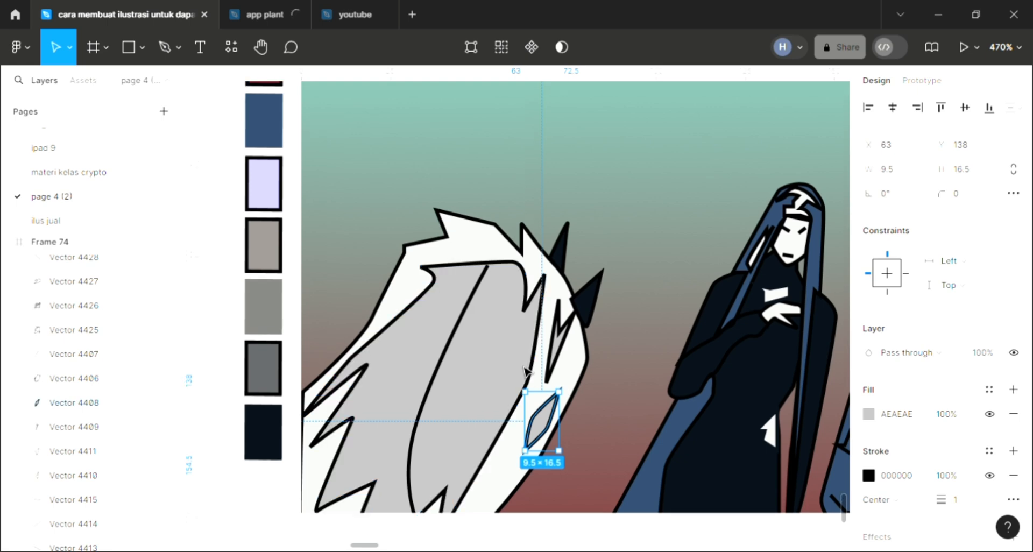
scroll(454, 339, "up", 4)
key("i")
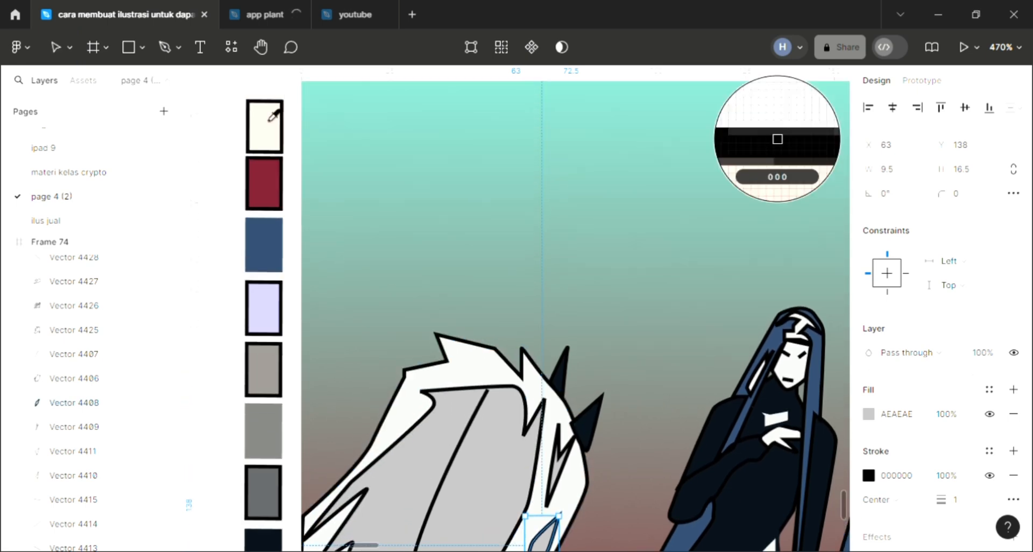
left_click(356, 200)
scroll(476, 306, "down", 4)
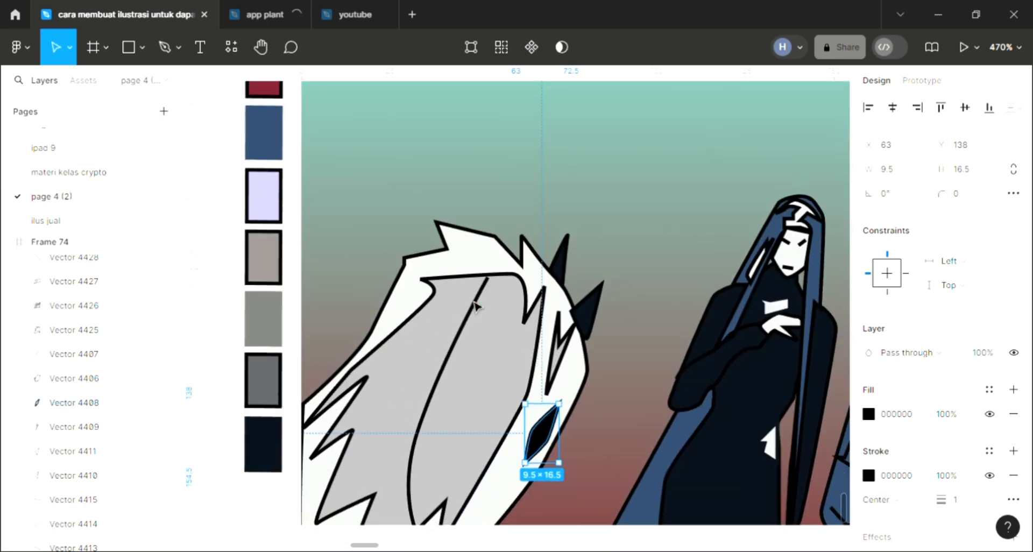
scroll(476, 307, "down", 4)
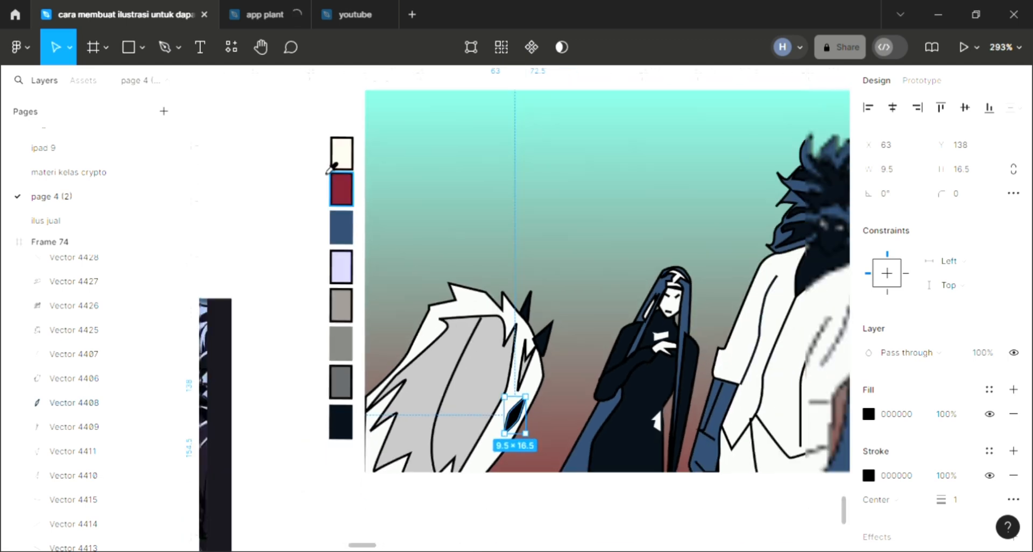
key("i")
left_click(341, 167)
left_click(606, 328)
scroll(619, 350, "right", 1)
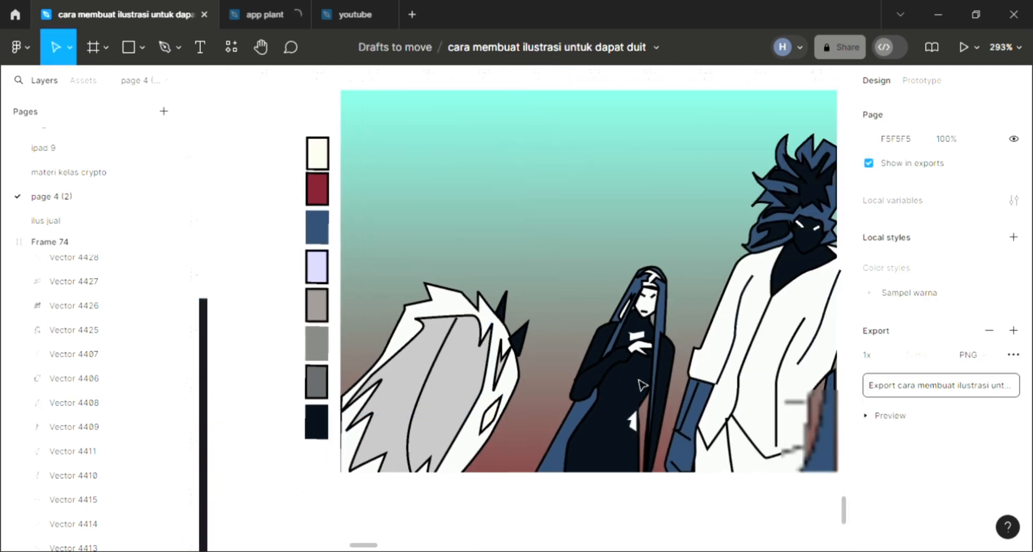
scroll(605, 423, "up", 2)
scroll(605, 423, "right", 2)
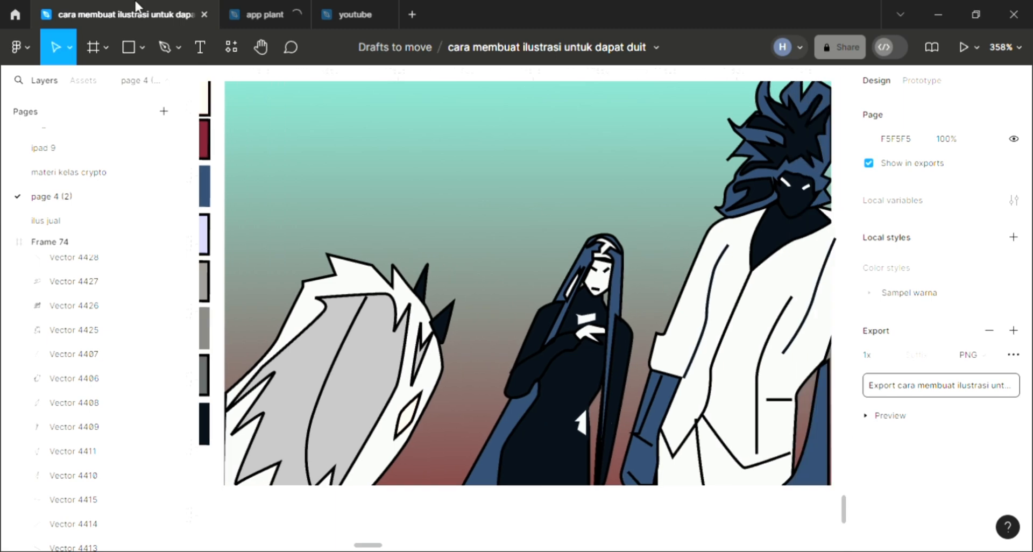
left_click(165, 47)
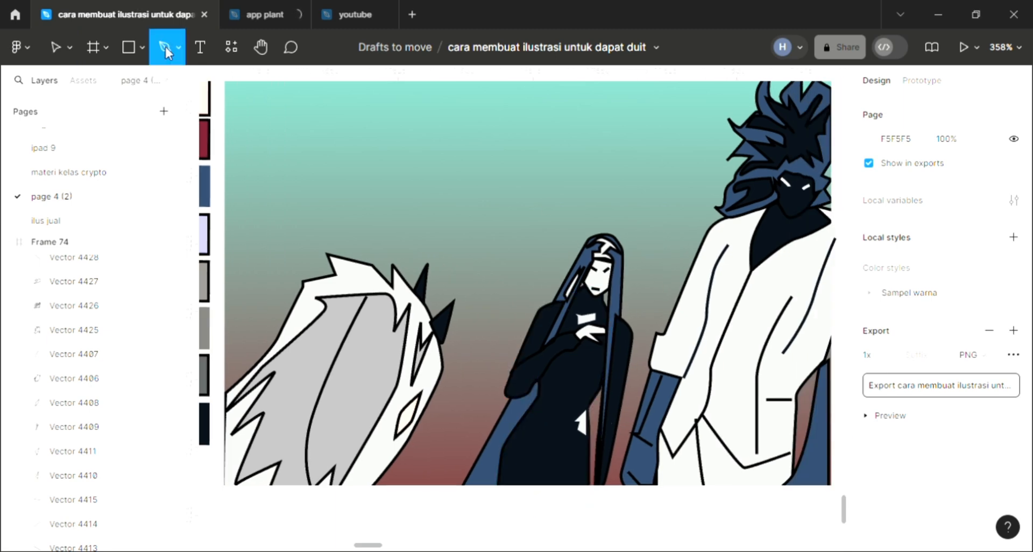
scroll(551, 387, "right", 3)
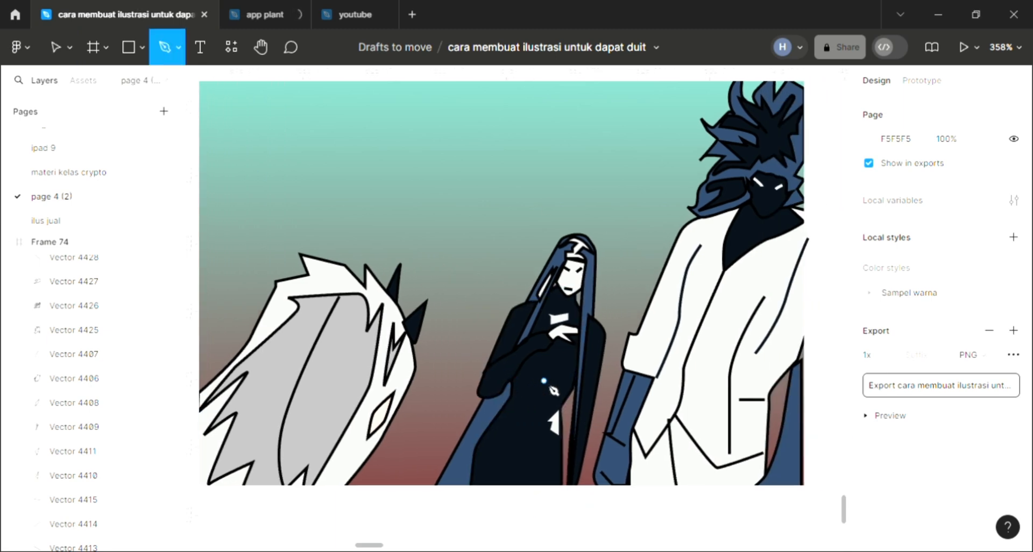
left_click(67, 53)
scroll(461, 311, "up", 3)
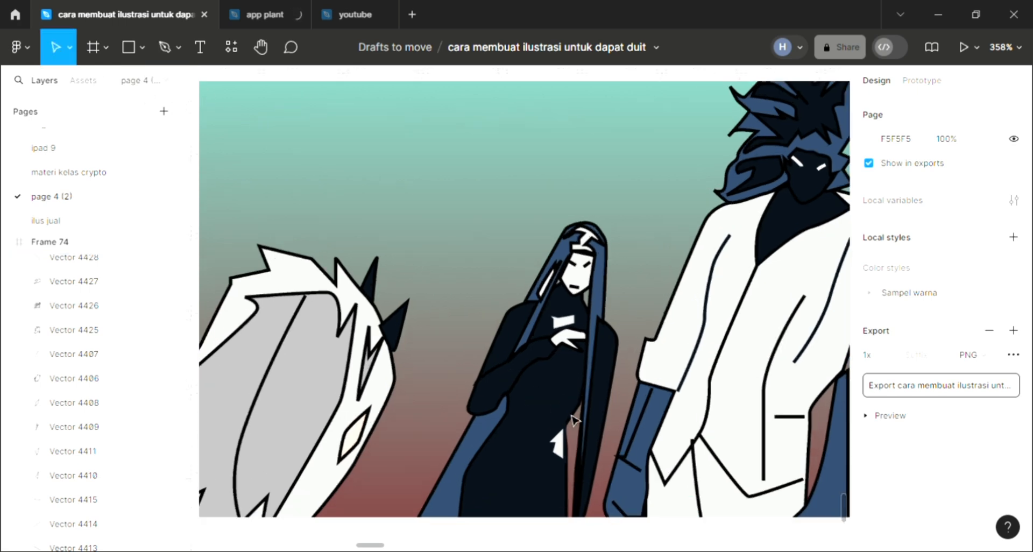
left_click(641, 444)
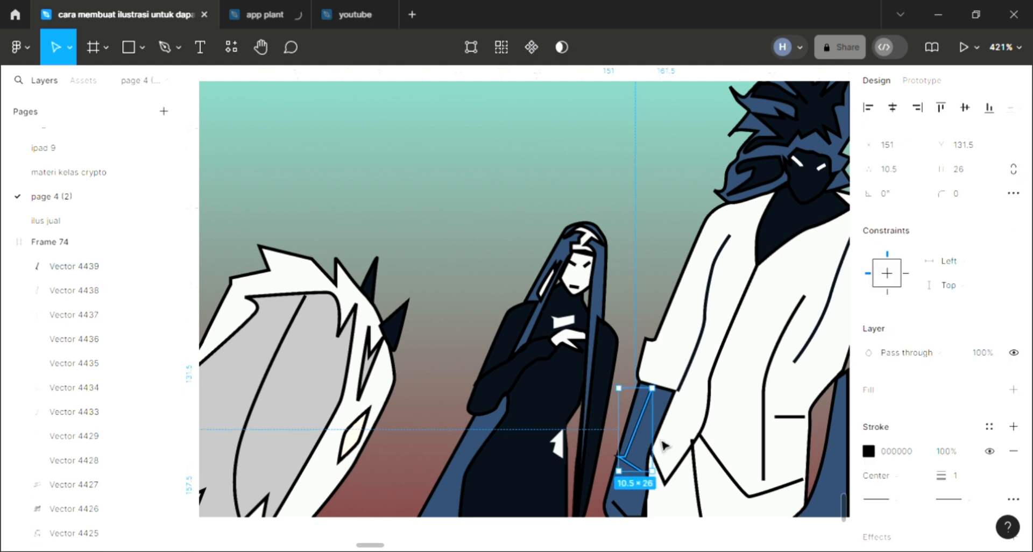
scroll(557, 414, "right", 1)
scroll(557, 414, "down", 1)
scroll(554, 414, "down", 4)
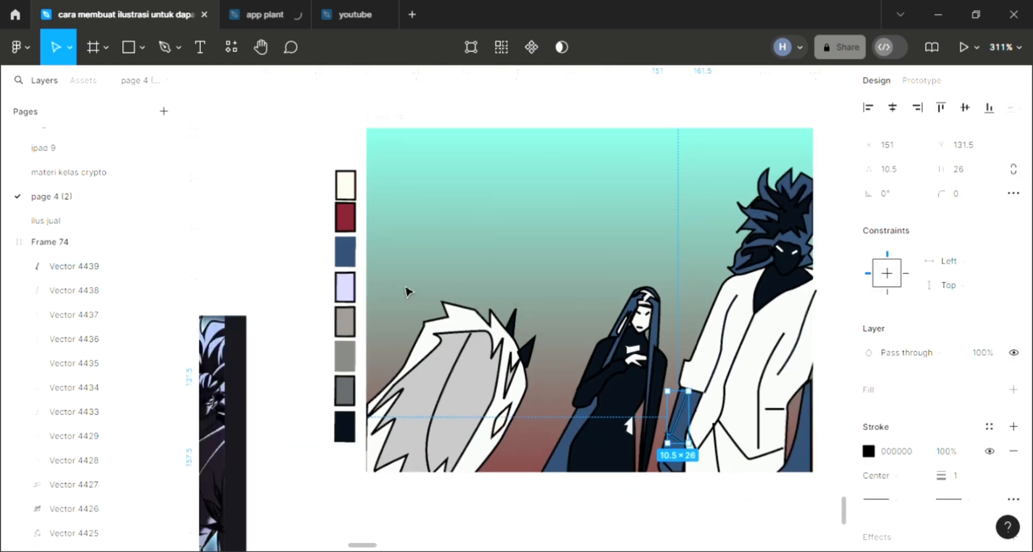
key("i")
key("Escape")
key("Escape")
Recolour the angled crease line on the man's blue forearm with the dark red sampled from the palette
scroll(649, 415, "right", 4)
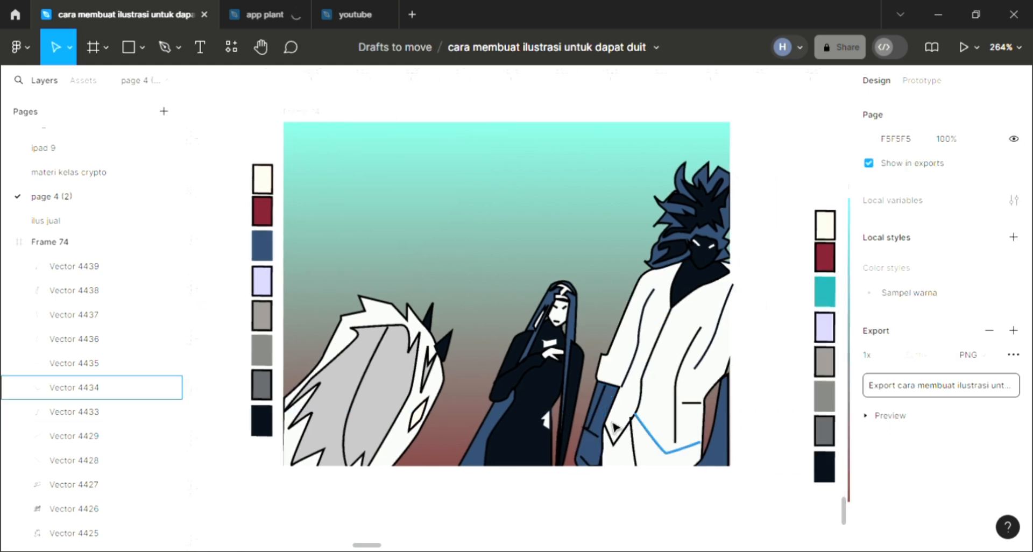
left_click(606, 423)
left_click(601, 418)
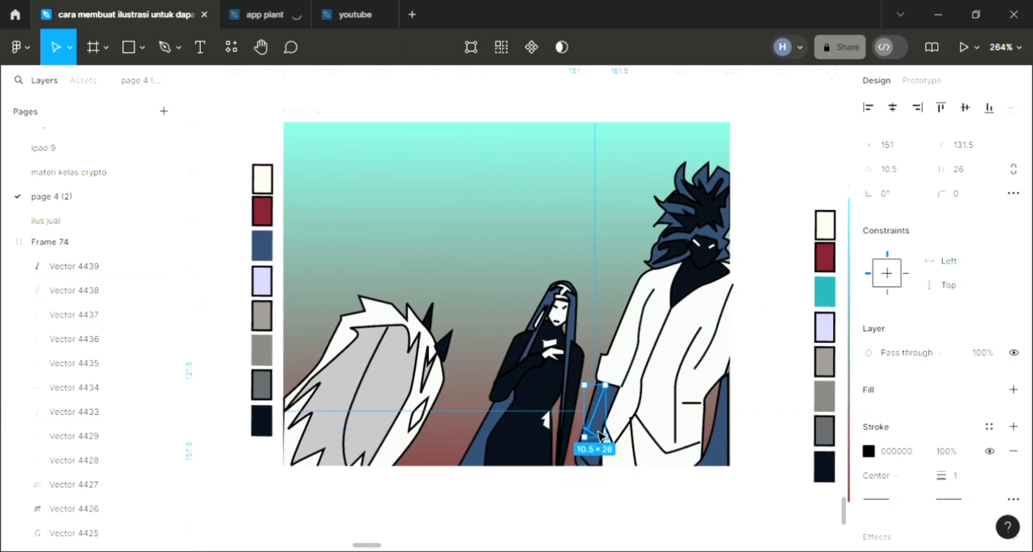
key("i")
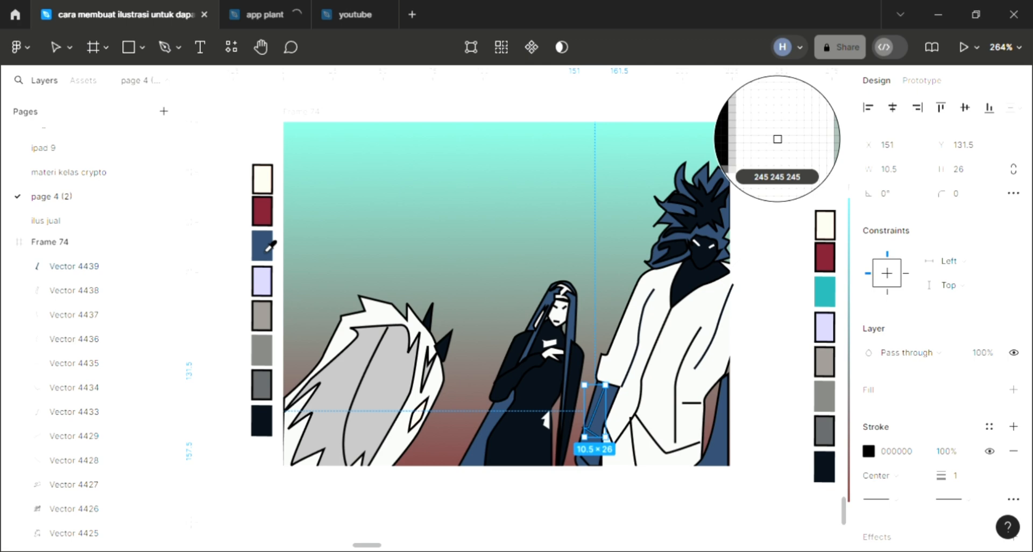
left_click(264, 218)
key("Escape")
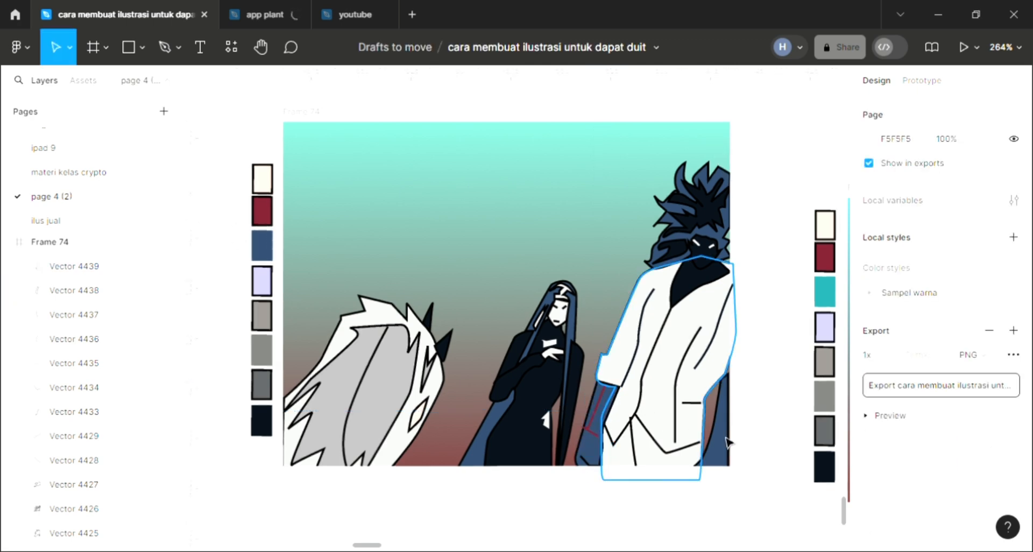
scroll(727, 443, "up", 2)
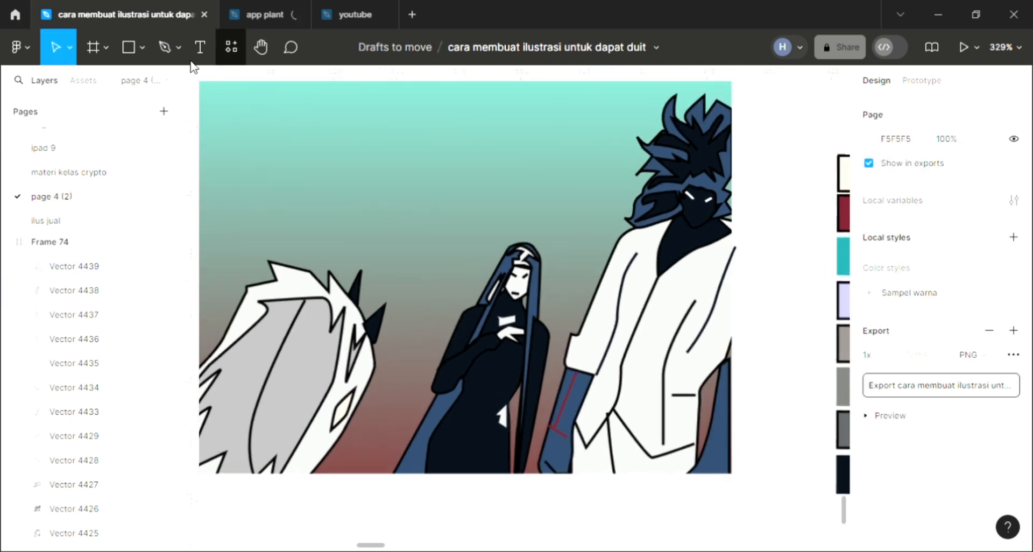
Draw a crease line about 4 × 31 with the Pen tool on the man's other blue forearm and sample dark red 791F30 for its stroke
left_click(165, 47)
scroll(727, 430, "up", 1)
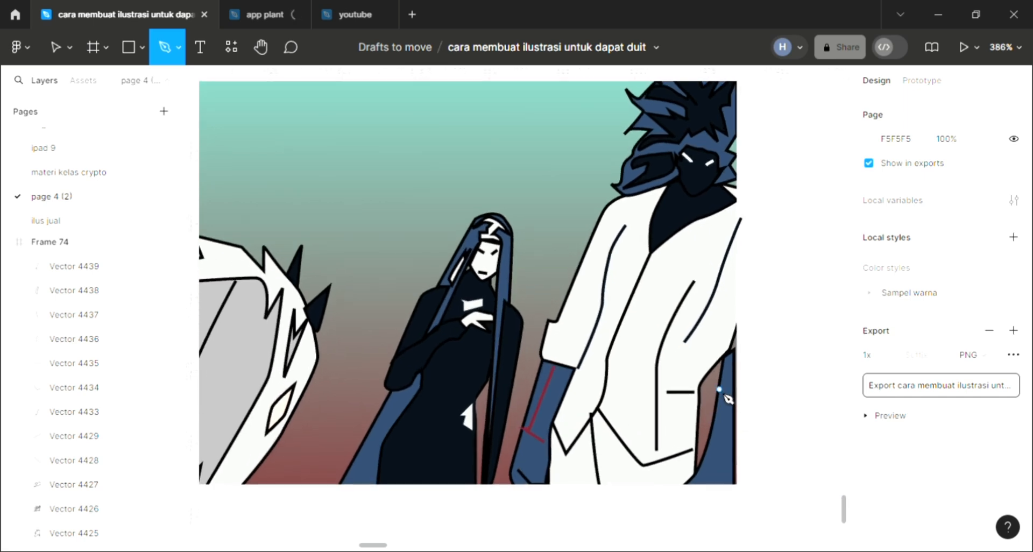
left_click(708, 462)
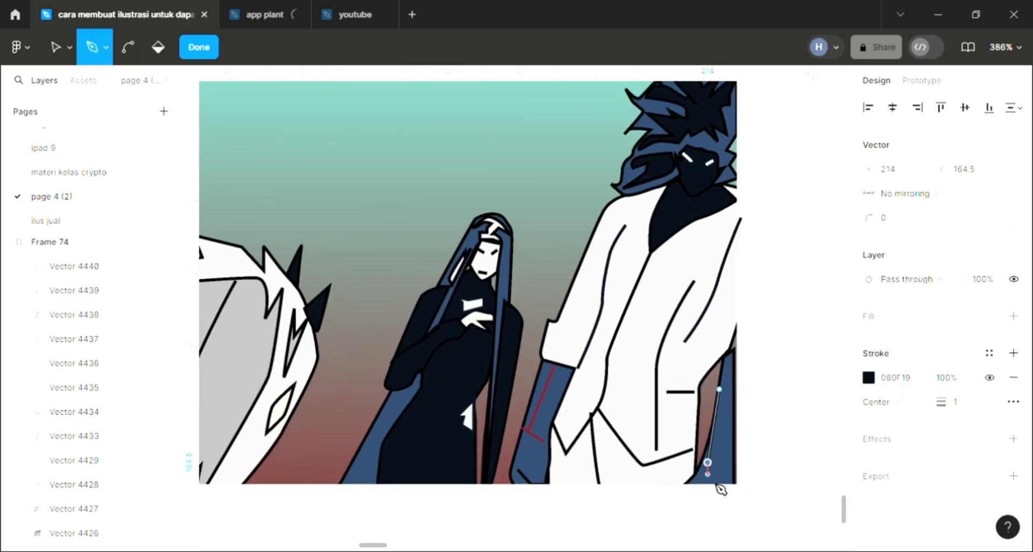
key("Escape")
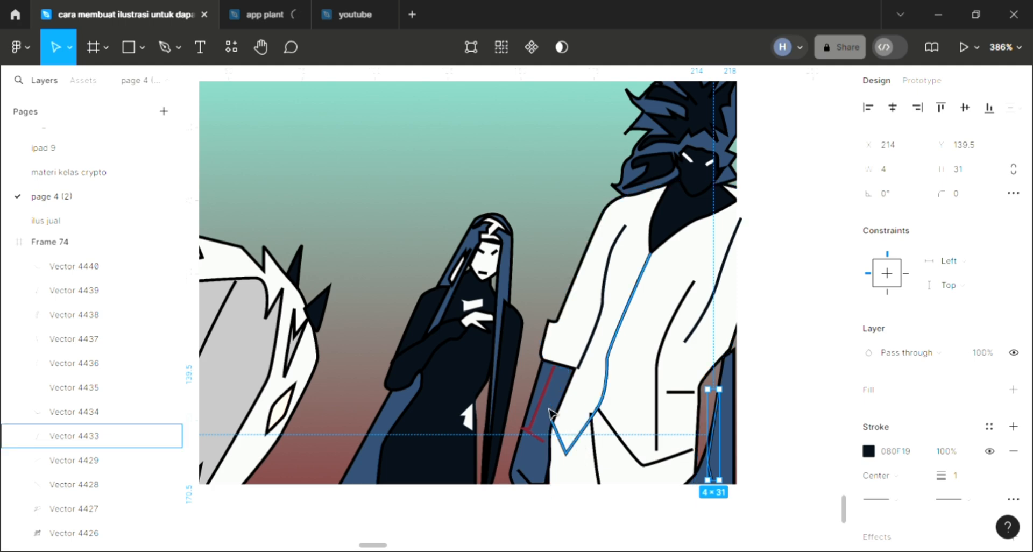
key("i")
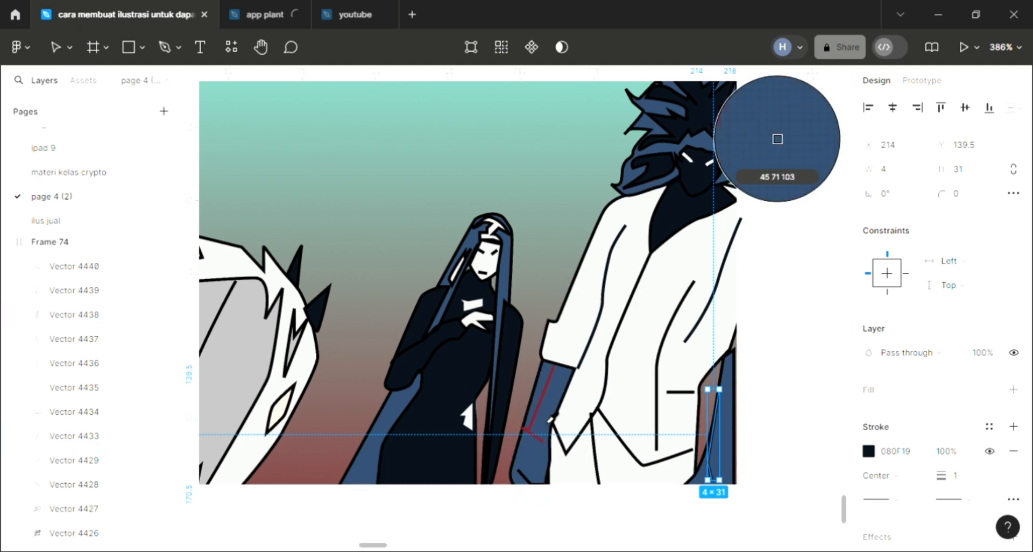
left_click(777, 138)
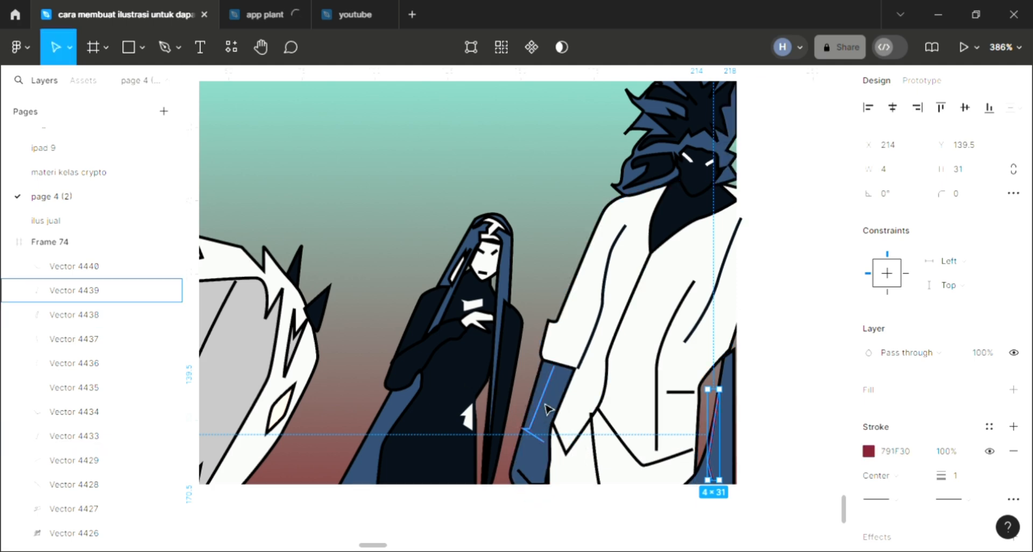
key("Escape")
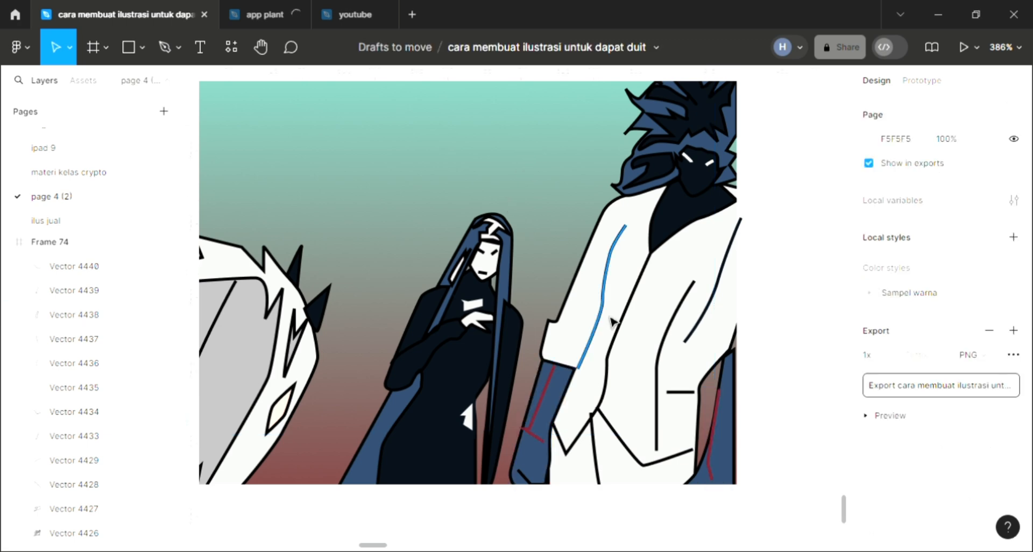
Draw a closed wavy shape about 139.6 × 132.7 around the woman and man with the Pen tool, filled D9D9D9, and place it behind the figures
scroll(617, 323, "down", 2)
scroll(619, 327, "left", 1)
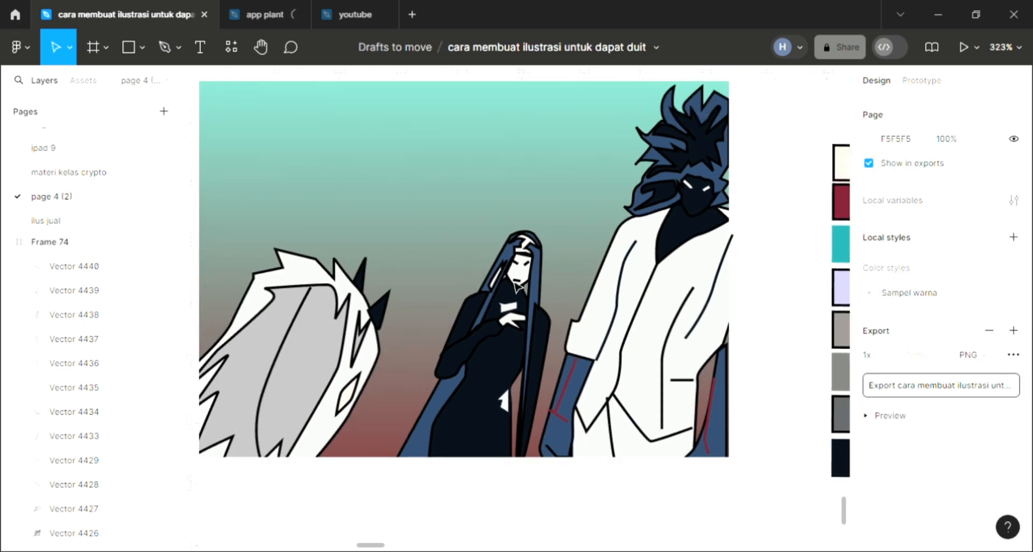
left_click(167, 48)
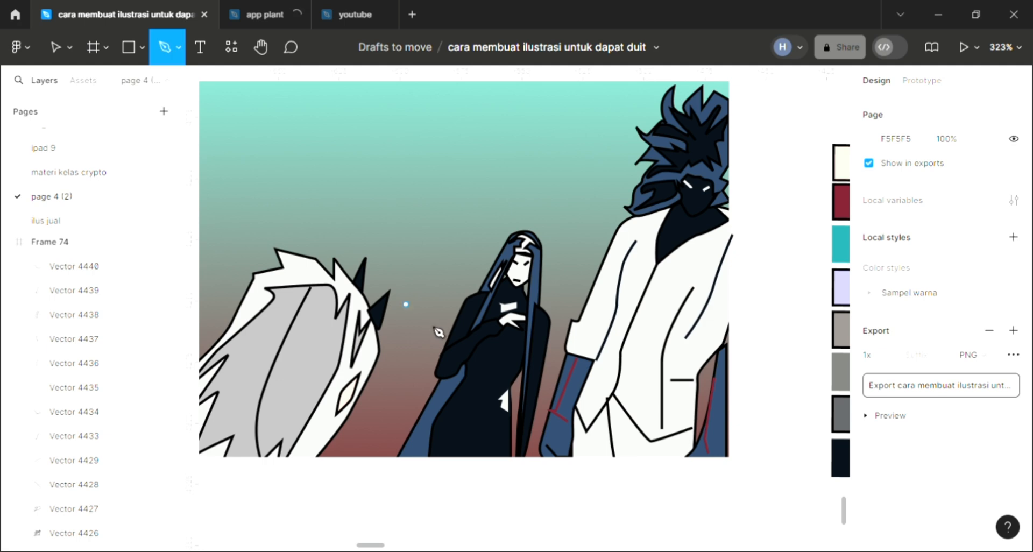
scroll(438, 332, "up", 1)
scroll(439, 333, "down", 2)
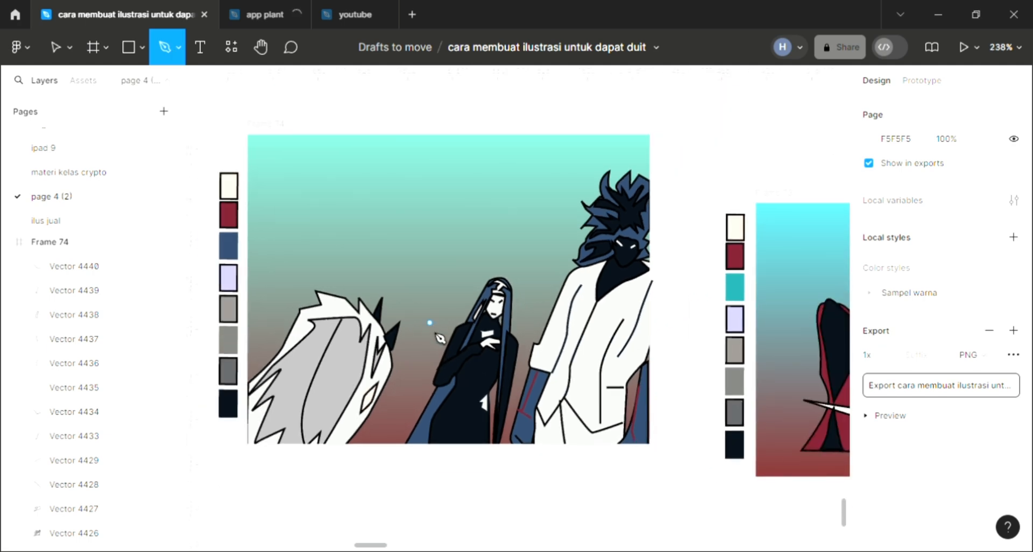
scroll(435, 340, "up", 1)
scroll(437, 344, "up", 3)
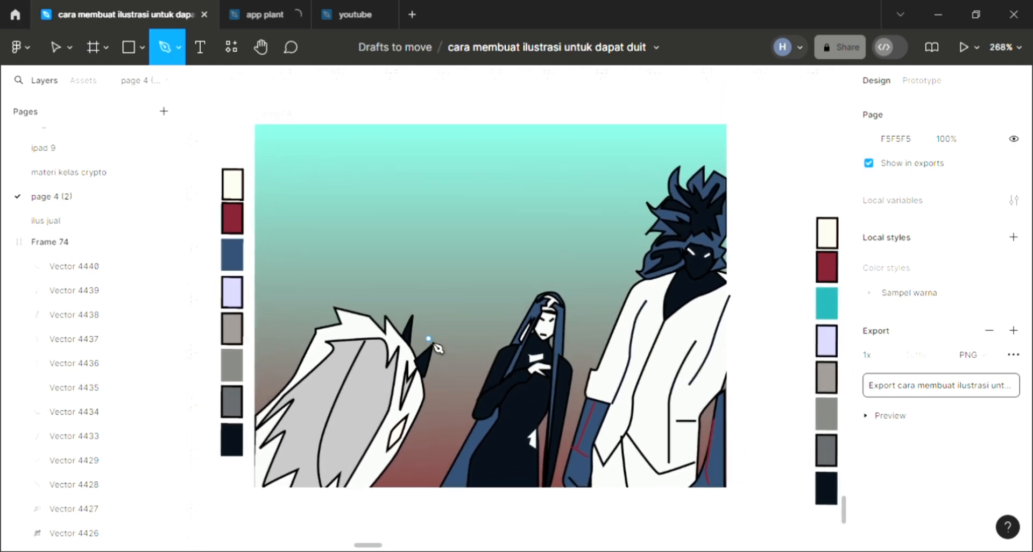
scroll(439, 348, "up", 1)
scroll(438, 348, "up", 3)
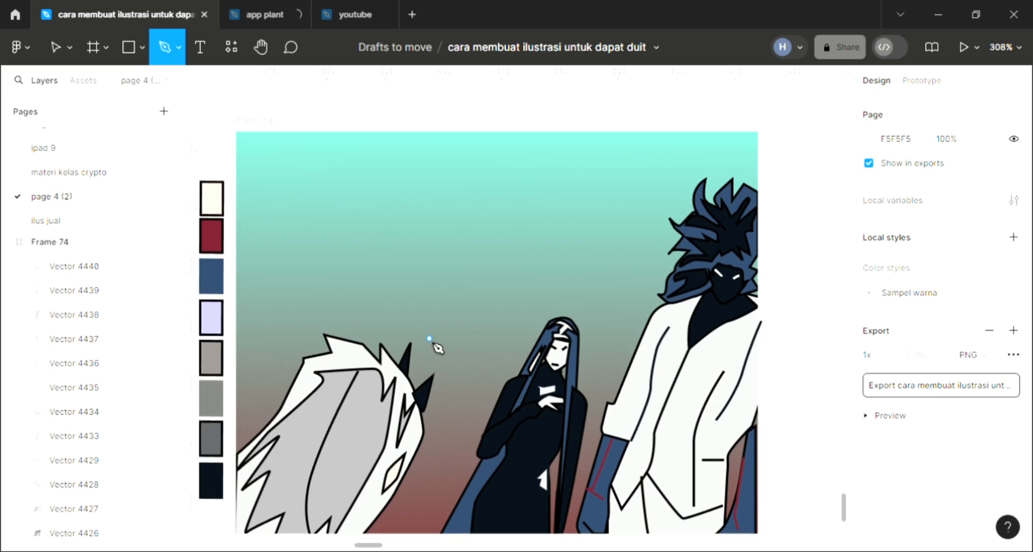
scroll(439, 349, "up", 1)
scroll(440, 355, "up", 1)
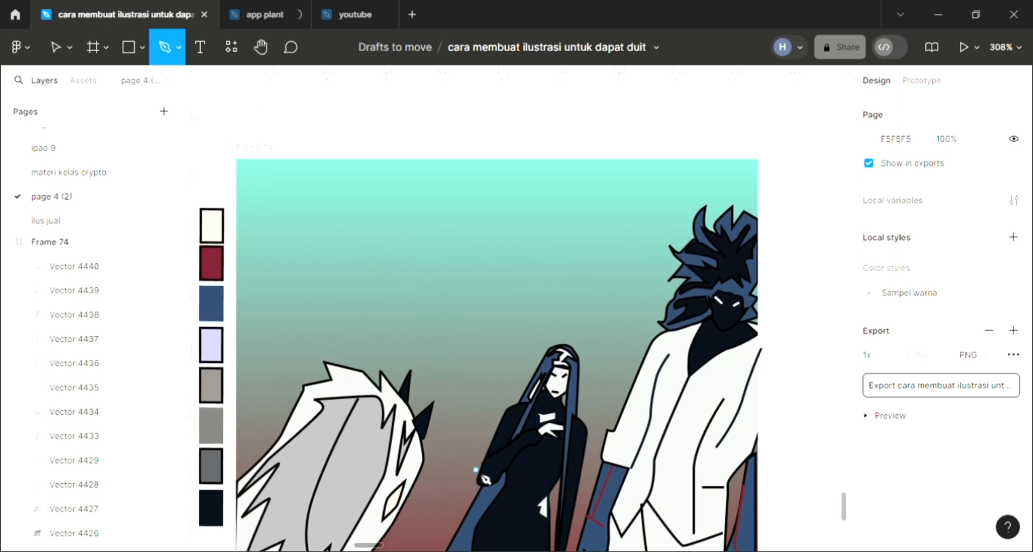
mouse_move(442, 373)
left_mouse_down()
mouse_move(429, 253)
mouse_move(442, 227)
left_mouse_up()
mouse_move(469, 280)
left_mouse_down()
mouse_move(556, 229)
mouse_move(593, 268)
mouse_move(630, 282)
mouse_move(749, 198)
mouse_move(758, 332)
mouse_move(735, 412)
mouse_move(727, 407)
left_mouse_up()
left_click_drag(625, 441, 614, 469)
left_click_drag(585, 500, 578, 500)
left_click_drag(538, 470, 525, 469)
mouse_move(504, 476)
left_mouse_down()
mouse_move(495, 485)
mouse_move(459, 472)
left_mouse_up()
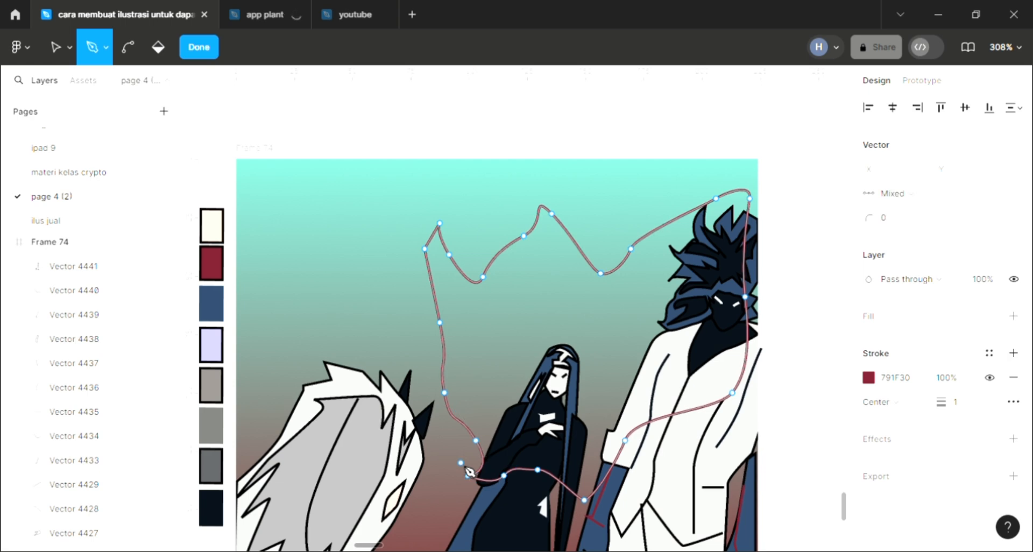
key("Escape")
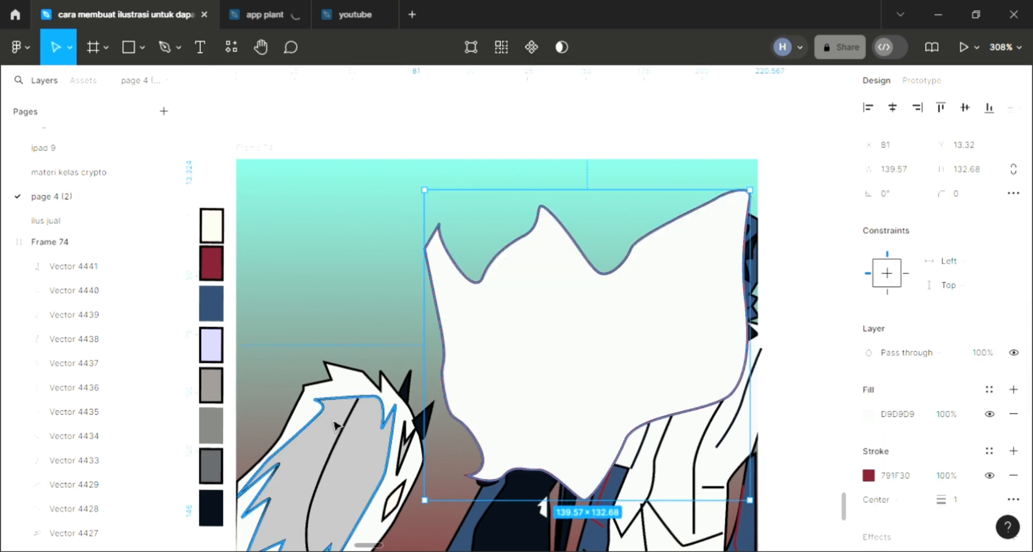
key("bracketleft")
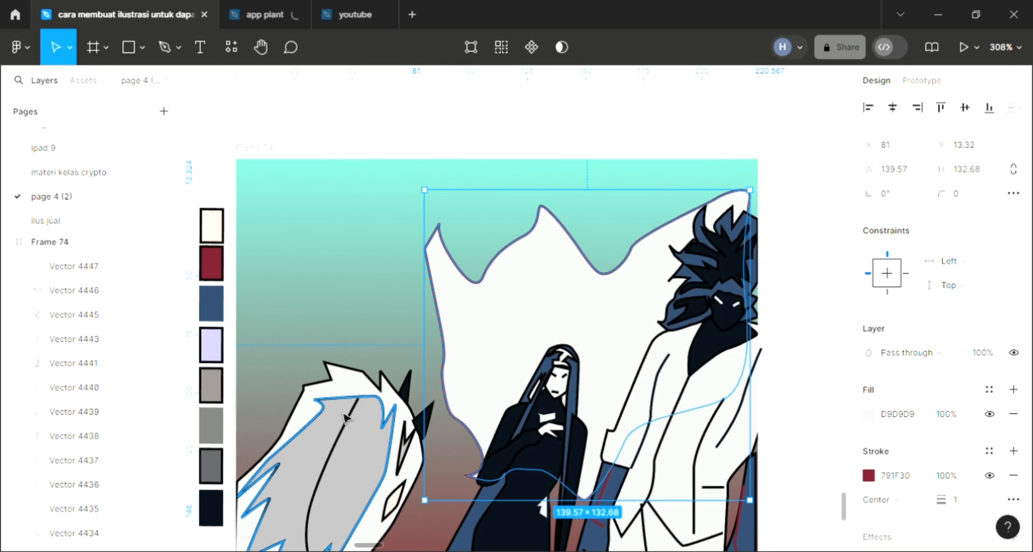
Fill the wavy background shape with the palette's blue lightened to 43638B and remove its stroke
key("i")
left_click(220, 314)
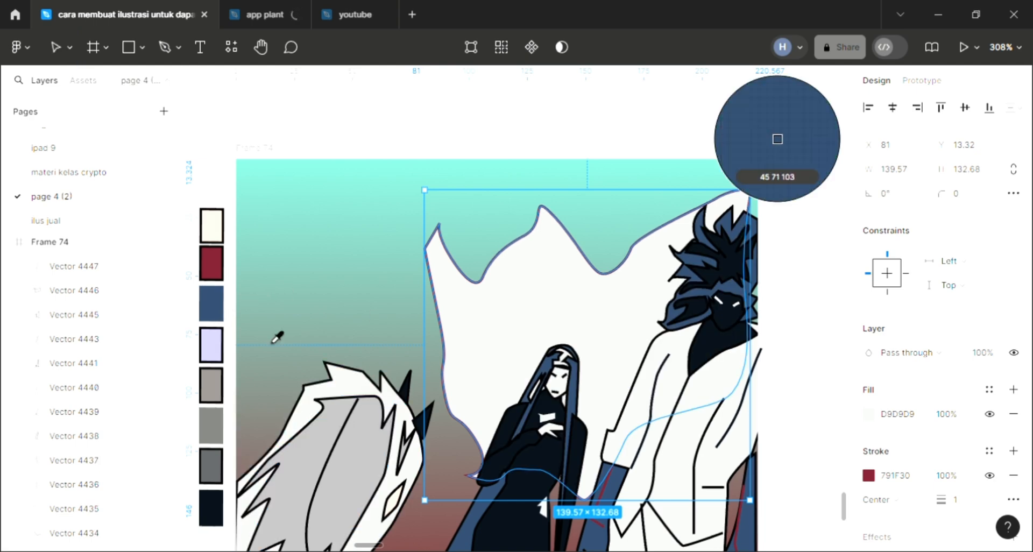
left_click(869, 414)
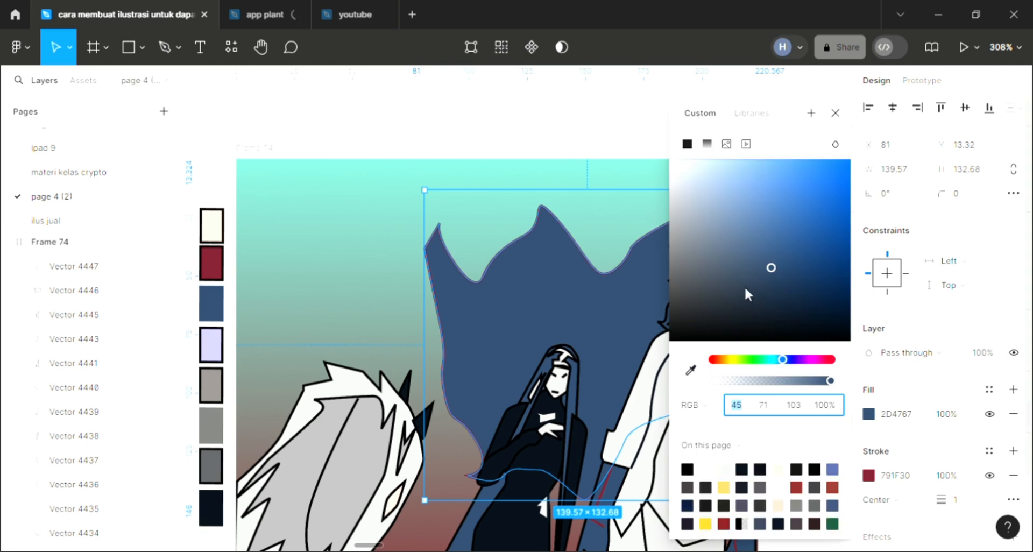
left_click(764, 243)
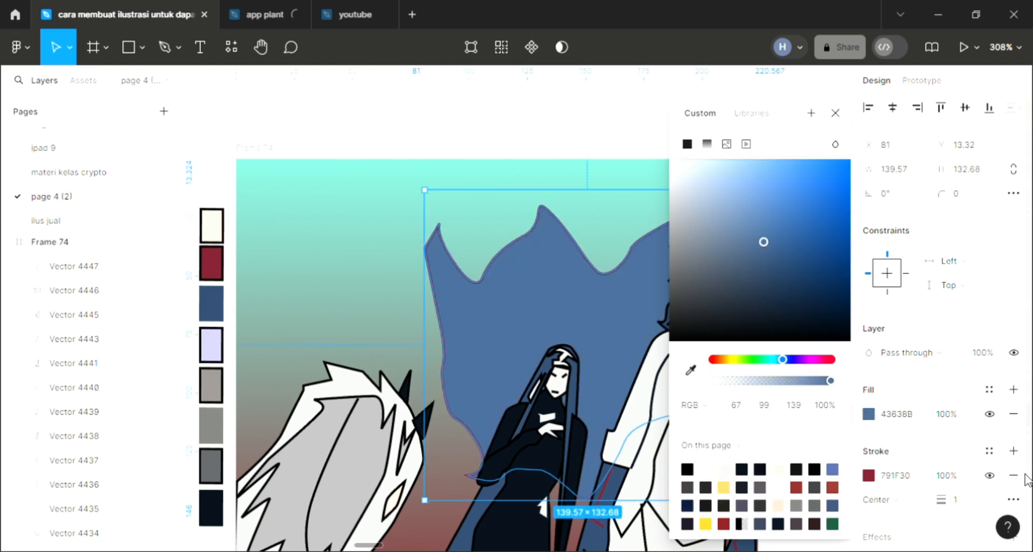
left_click(549, 145)
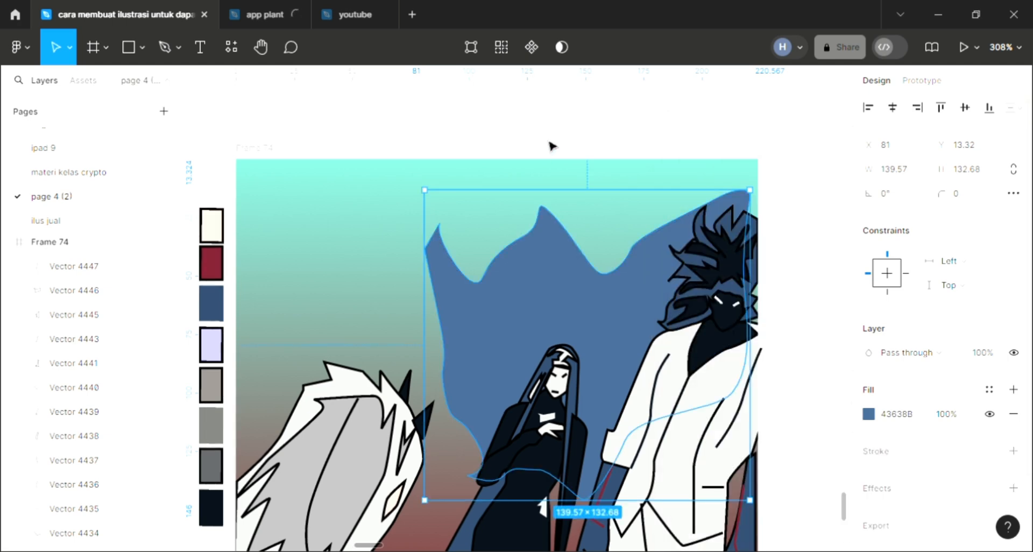
left_click(549, 145)
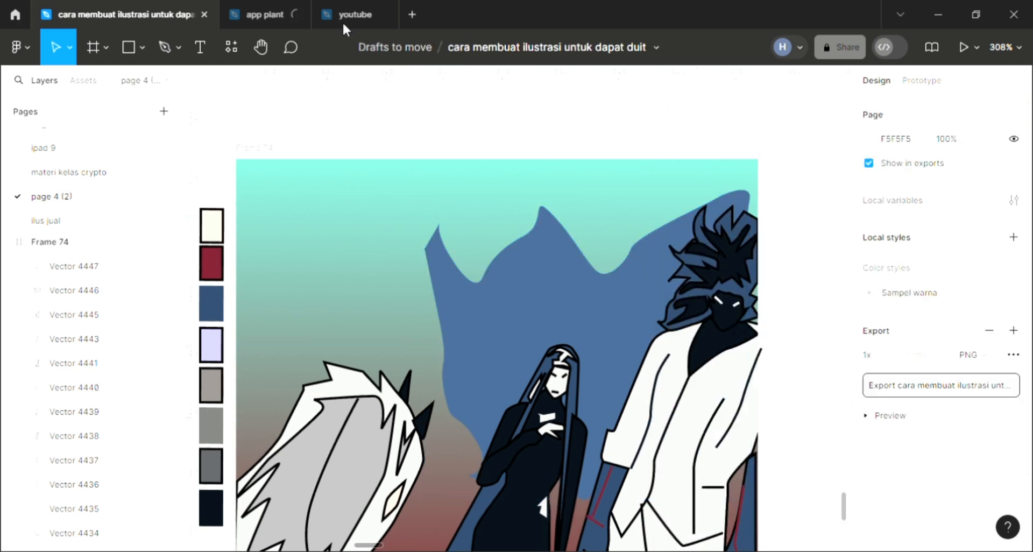
Draw a curved black strand line about 36 × 36 with the Pen tool across the lower grey area of the white-haired figure
left_click(166, 48)
scroll(402, 380, "down", 1)
scroll(307, 513, "up", 1)
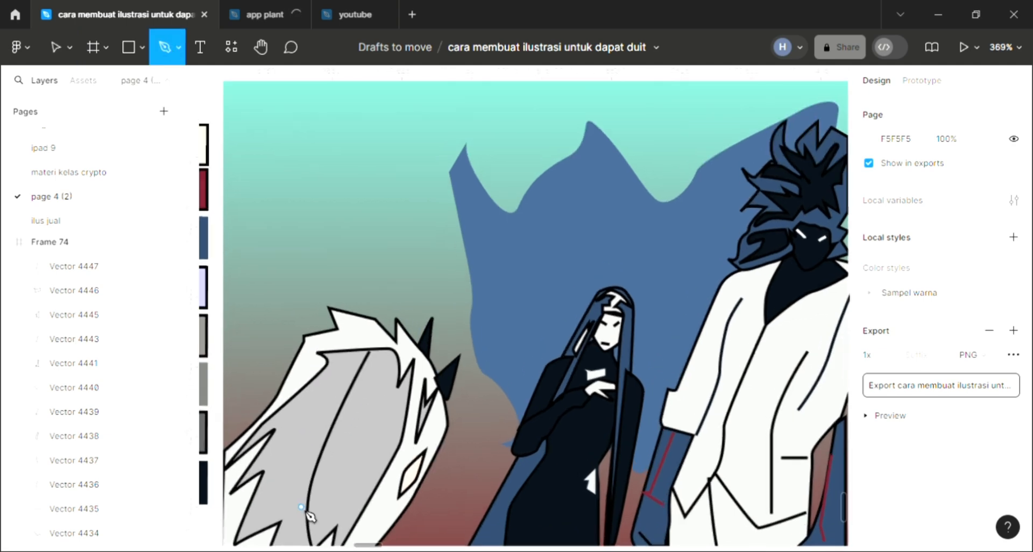
scroll(294, 504, "down", 1)
scroll(278, 494, "down", 1)
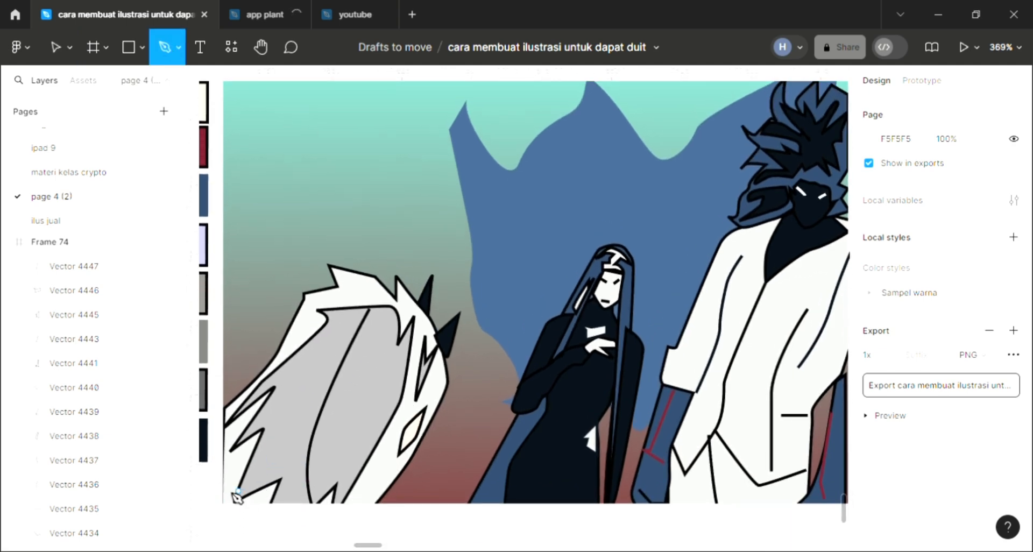
left_click_drag(325, 397, 332, 382)
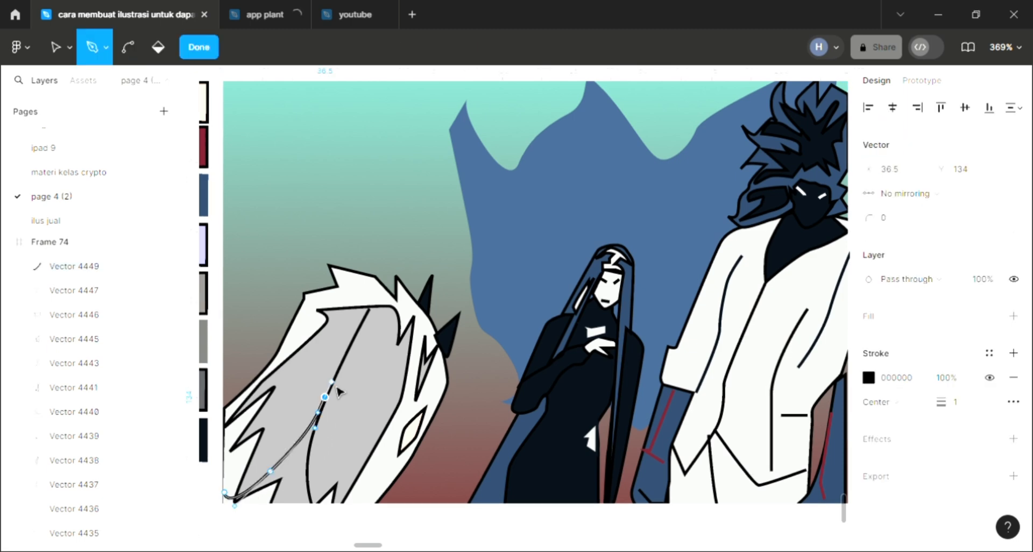
key("Escape")
Draw a second curved strand line about 42.5 × 31.5 above the first one, reaching the long central line of the white-haired figure
key("p")
left_click(222, 448)
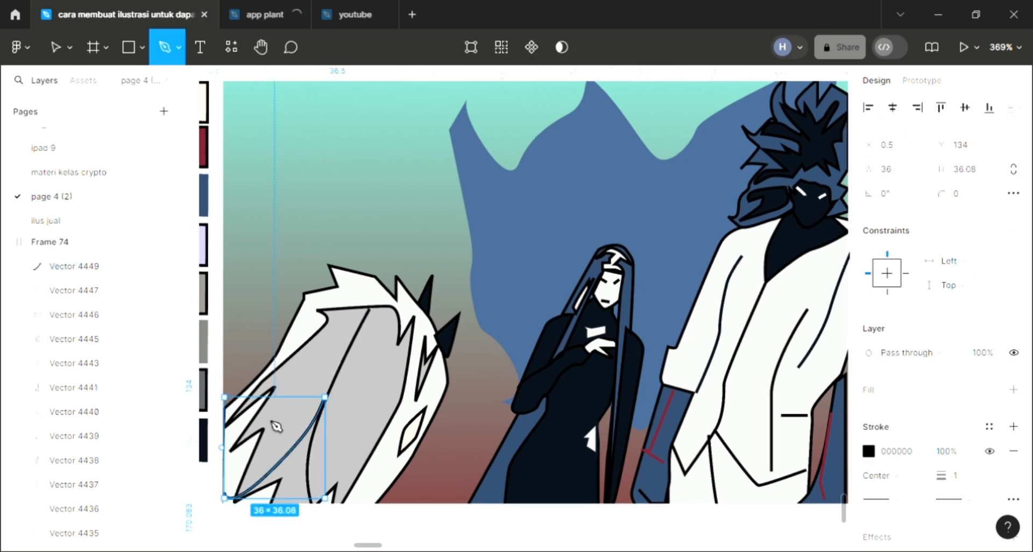
left_click_drag(268, 417, 323, 364)
left_click(340, 359)
key("Escape")
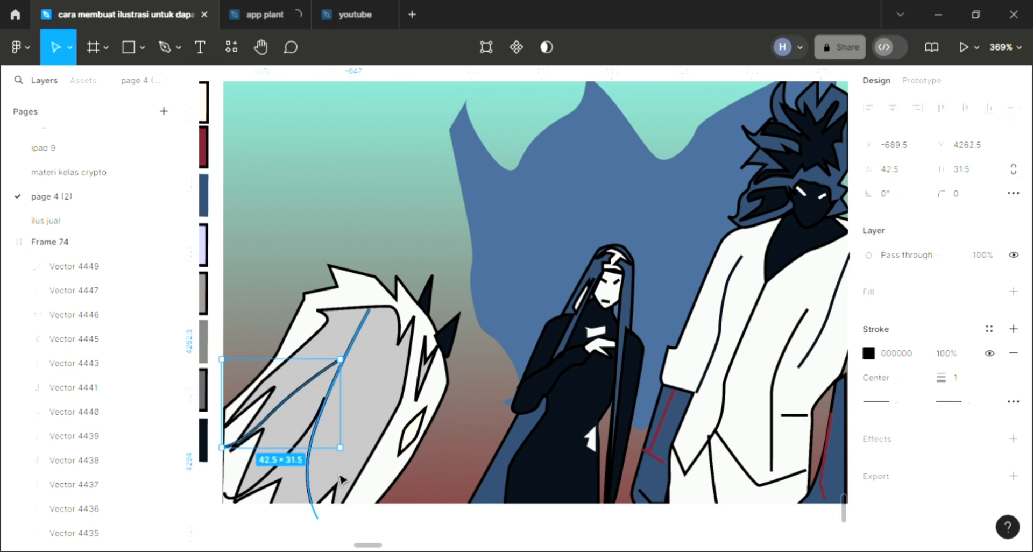
Draw a curved strand line about 24.5 × 57 along the border between the white-haired figure's grey area and white hair
key("p")
left_click(337, 503)
left_click_drag(377, 404, 412, 351)
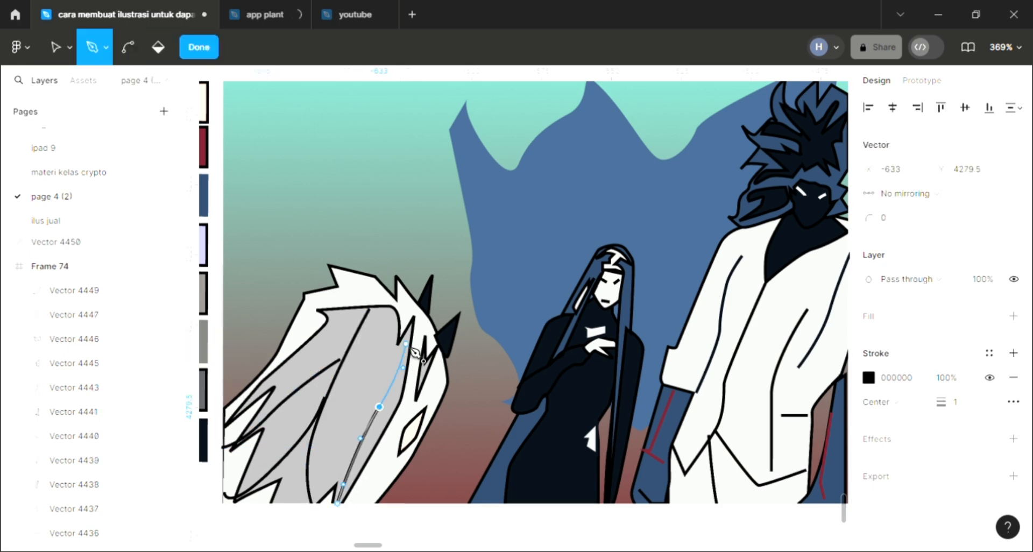
left_click(405, 344)
key("Escape")
Draw a curved strand line about 16 × 49.5 through the white hair beside the small diamond marking
key("p")
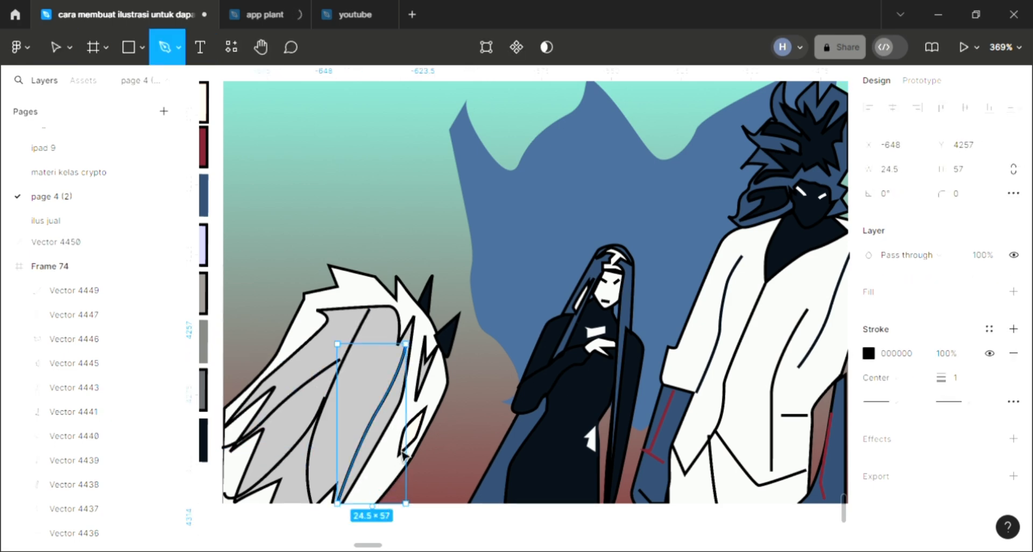
left_click(372, 506)
left_click(398, 444)
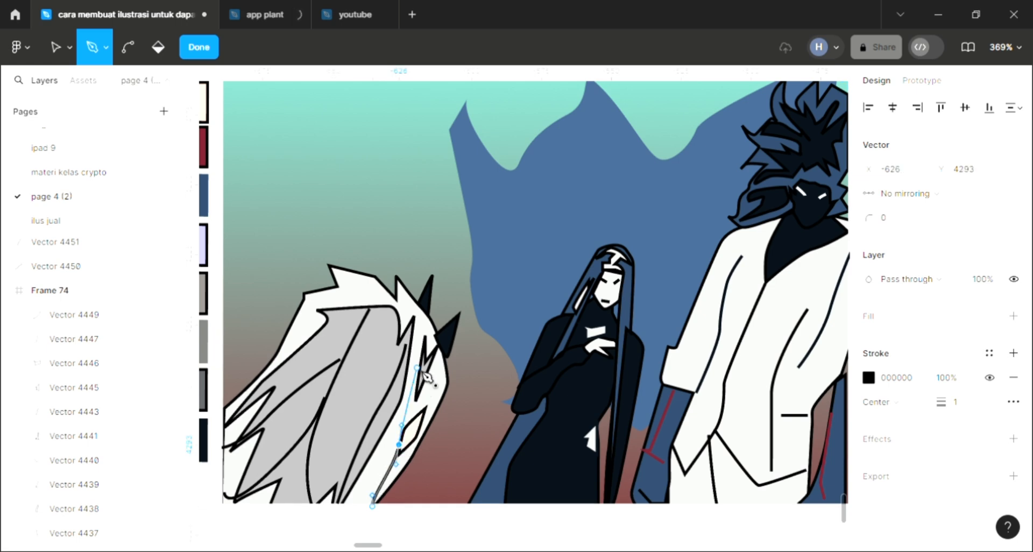
left_click(418, 368)
key("Escape")
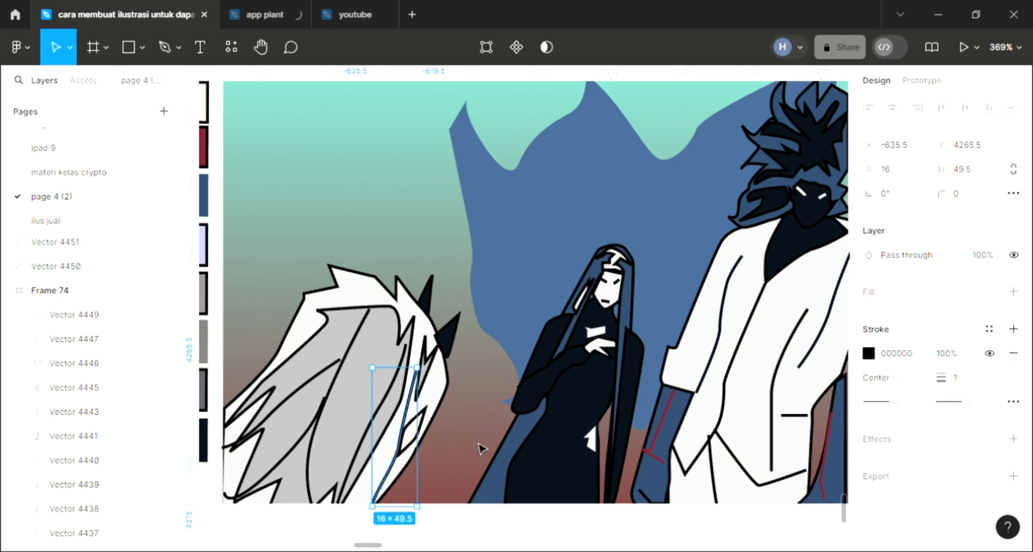
key("Escape")
Draw a closed, light-filled highlight shape about 17.5 × 25.5 with the Pen tool on the middle figure's blue hair beside the hip
scroll(482, 445, "right", 2)
scroll(483, 445, "right", 1)
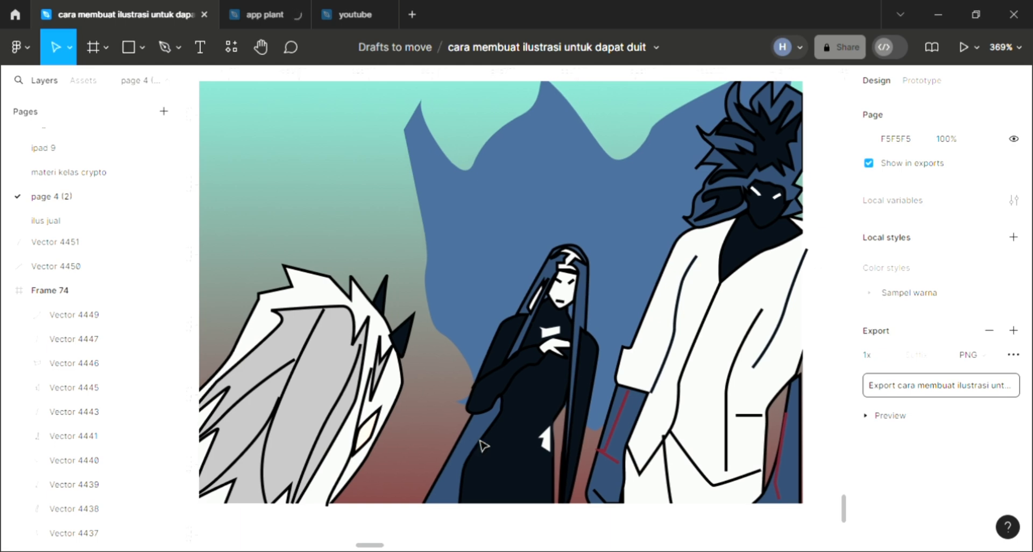
key("p")
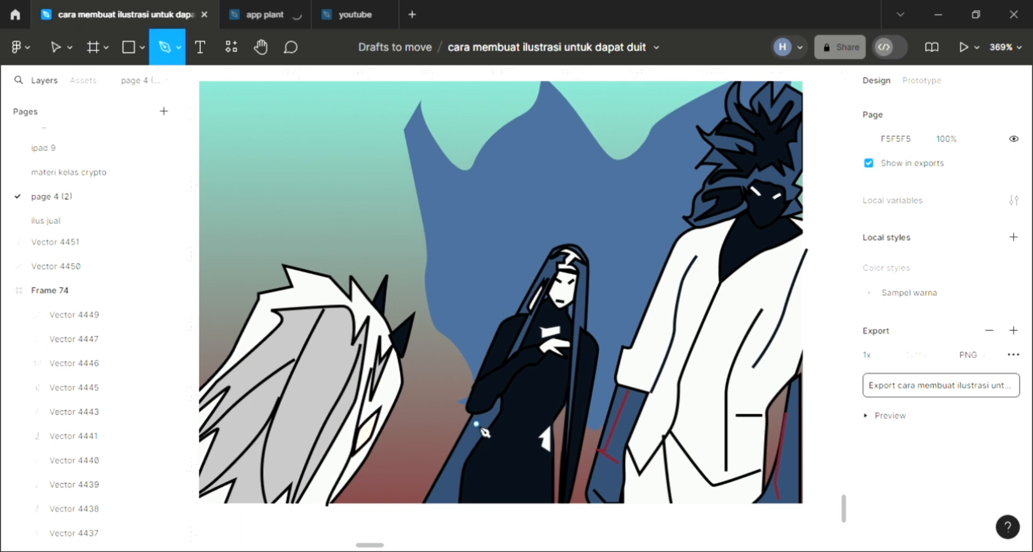
left_click(474, 428)
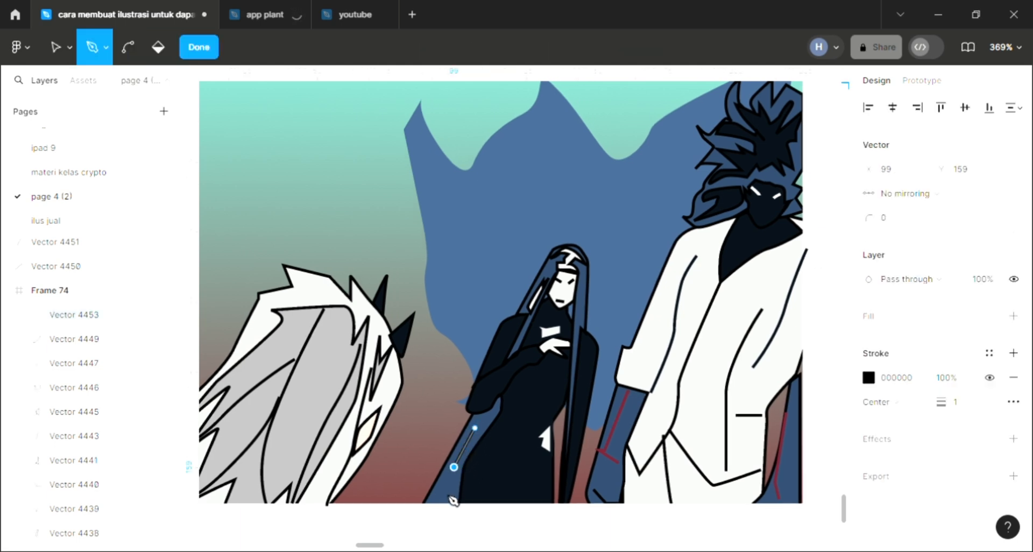
left_click(444, 489)
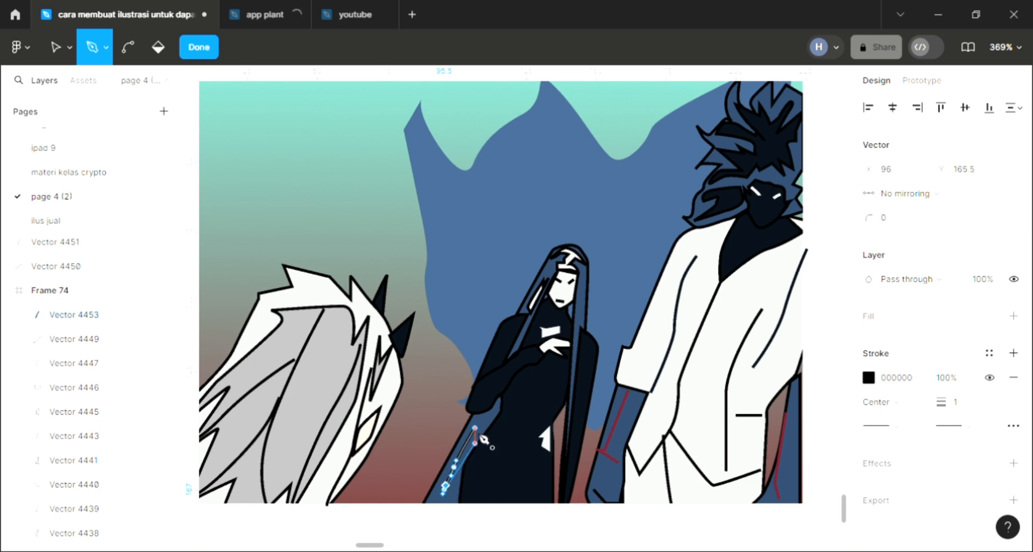
left_click(494, 418)
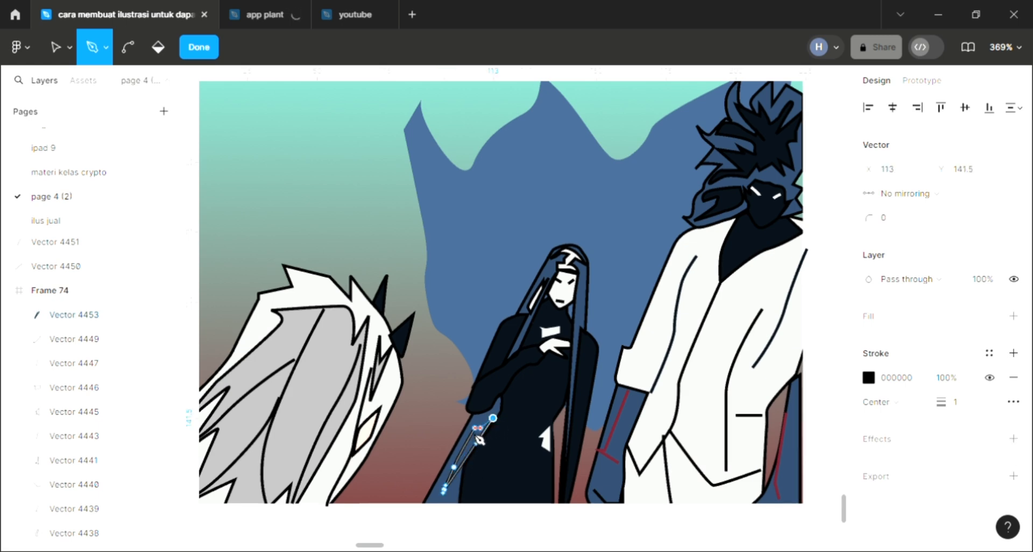
key("ctrl+z")
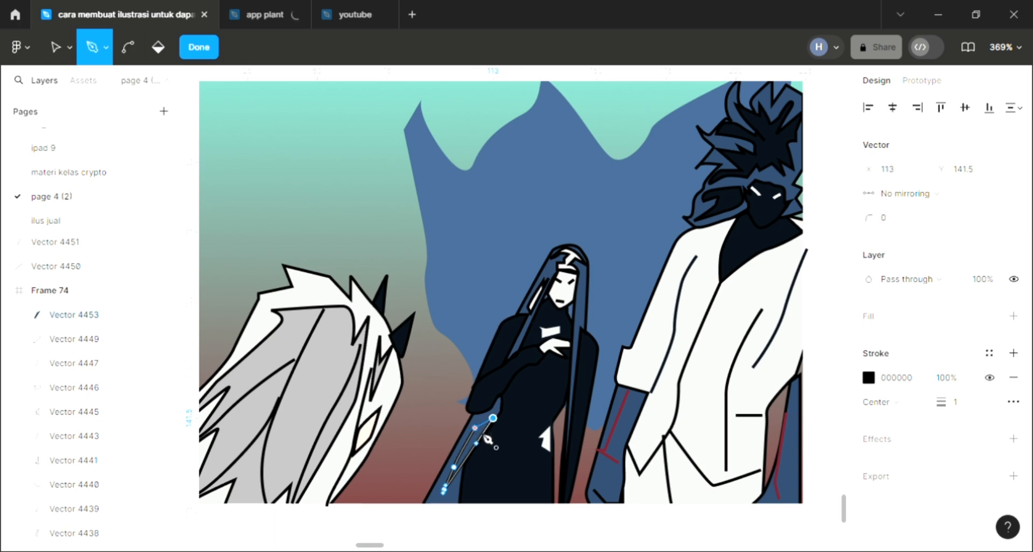
key("Escape")
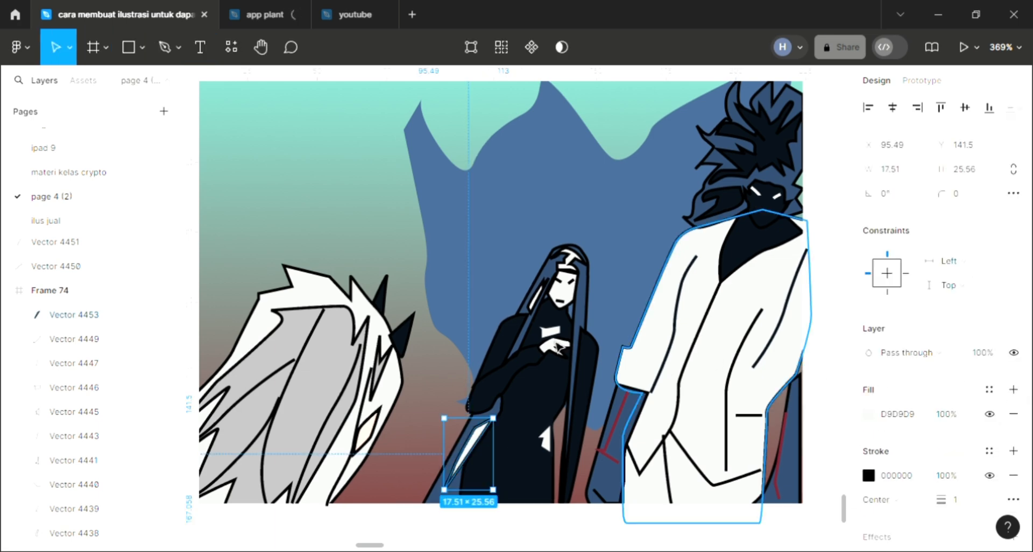
key("Escape")
Draw a wavy black fold line about 18 × 45 with the Pen tool along the white jacket's sleeve, beside the existing fold line
key("p")
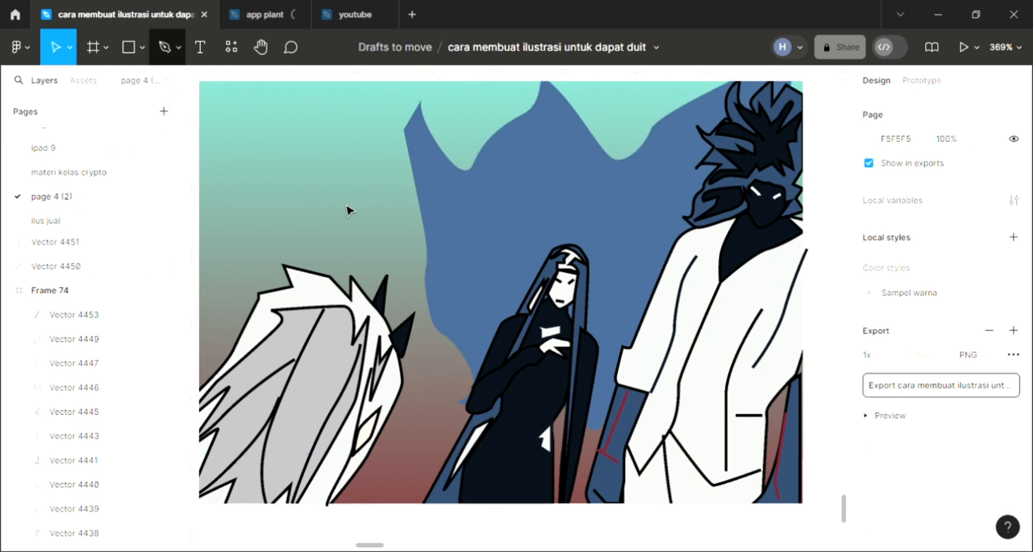
scroll(464, 372, "right", 2)
scroll(465, 372, "right", 2)
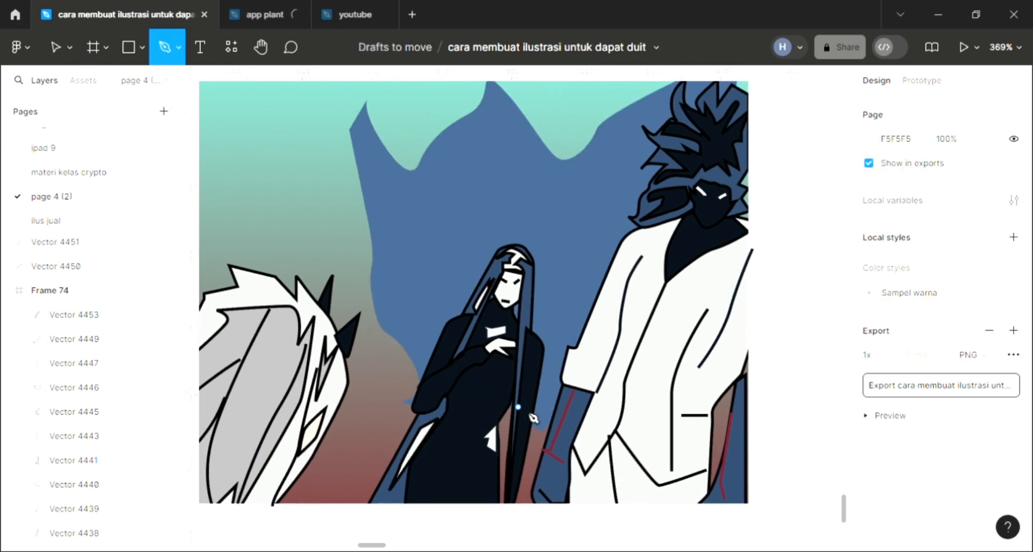
scroll(586, 424, "up", 2)
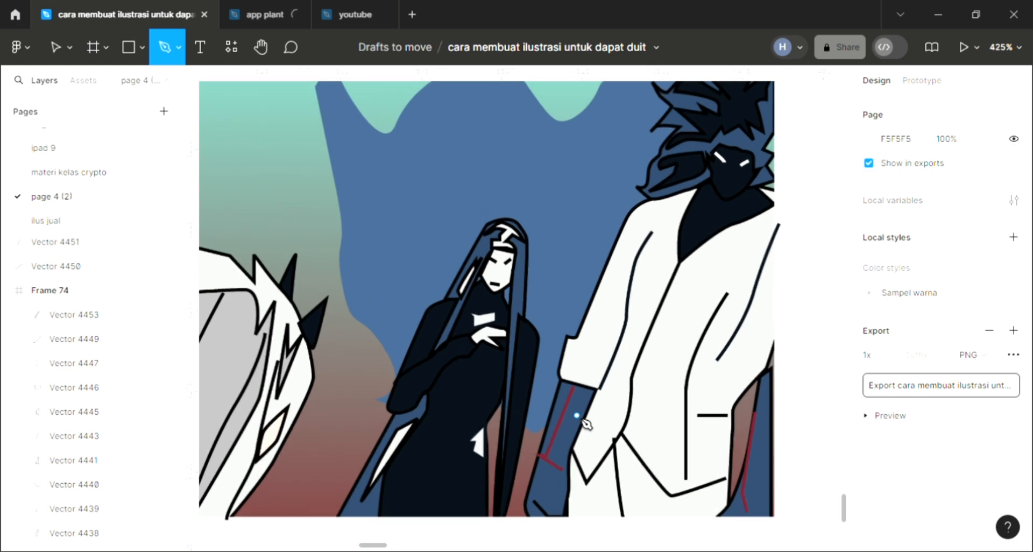
scroll(586, 424, "up", 2)
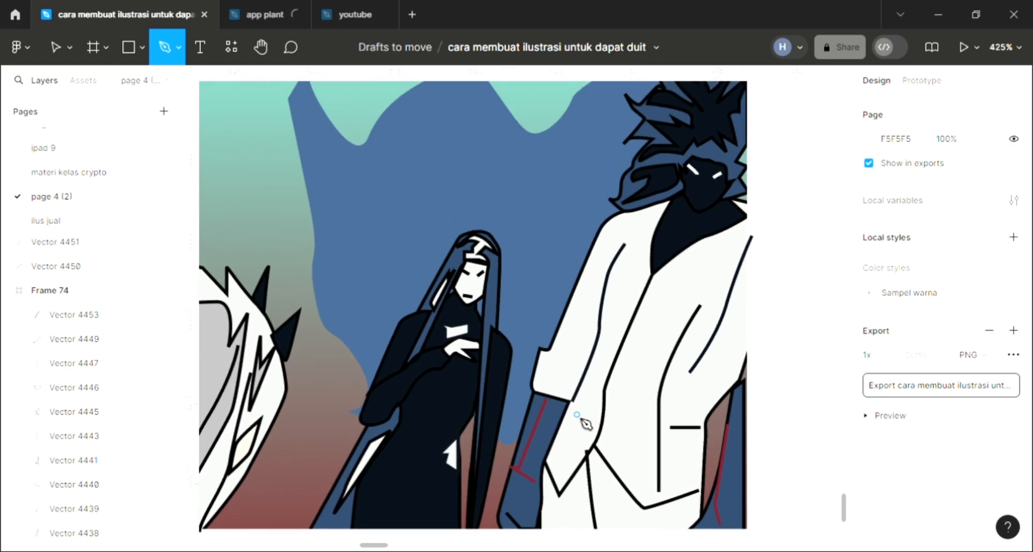
scroll(586, 424, "up", 1)
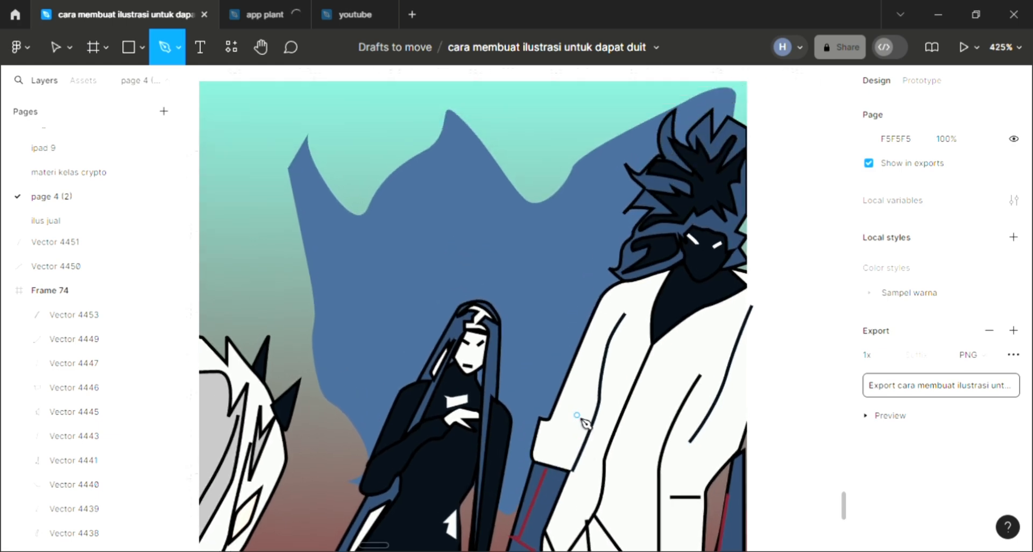
scroll(587, 424, "down", 2)
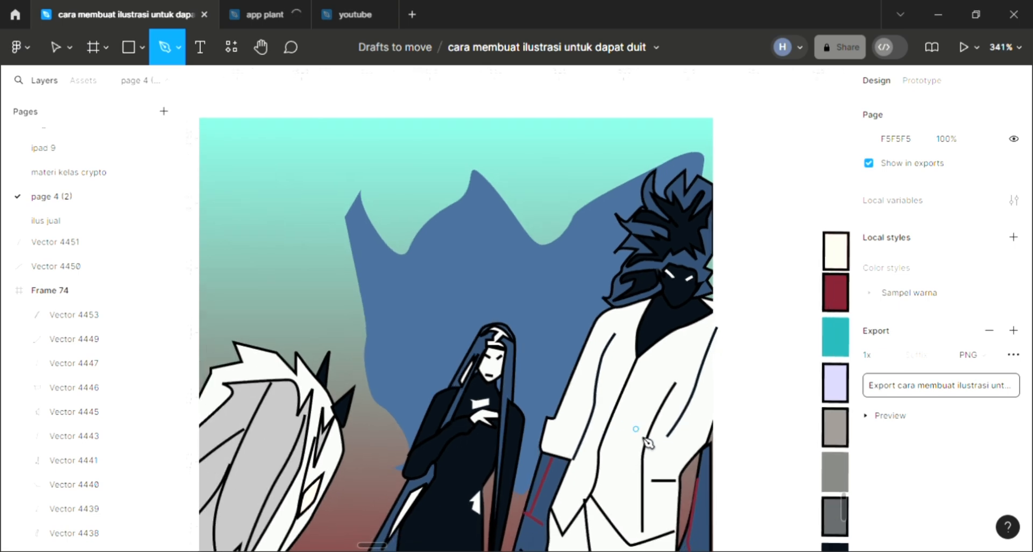
scroll(667, 471, "up", 2)
scroll(655, 492, "down", 1)
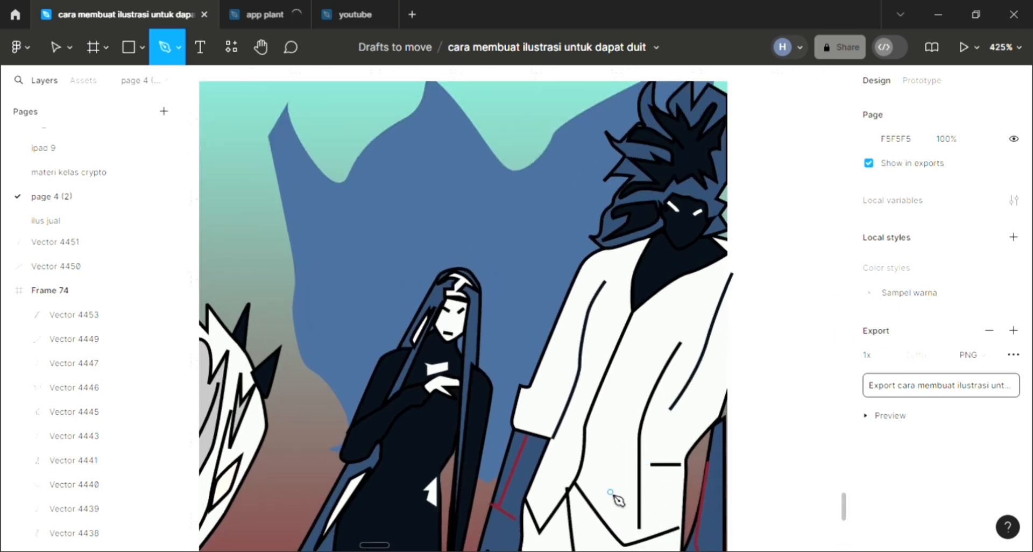
scroll(618, 500, "up", 1)
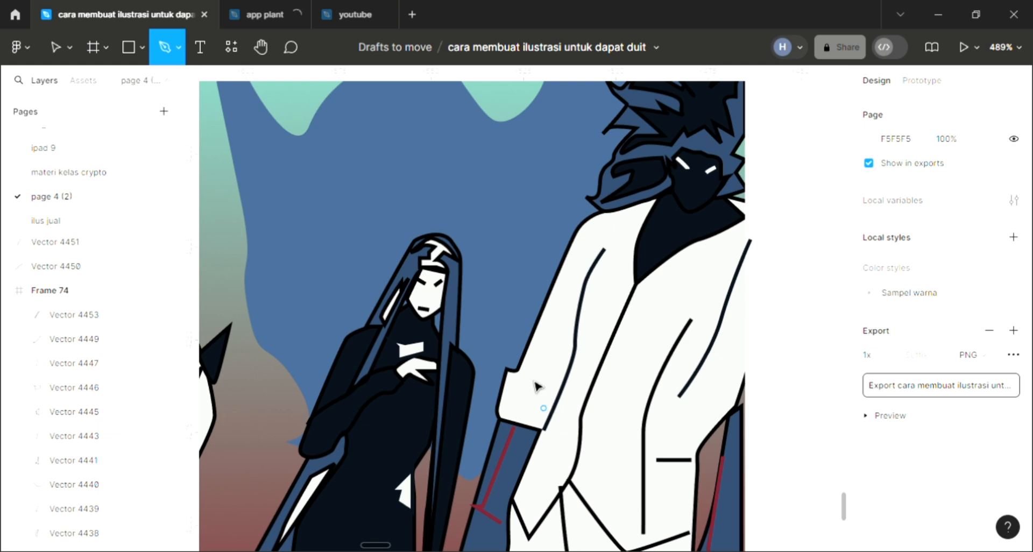
left_click(544, 408)
left_click_drag(530, 376, 550, 352)
left_click_drag(549, 336, 572, 291)
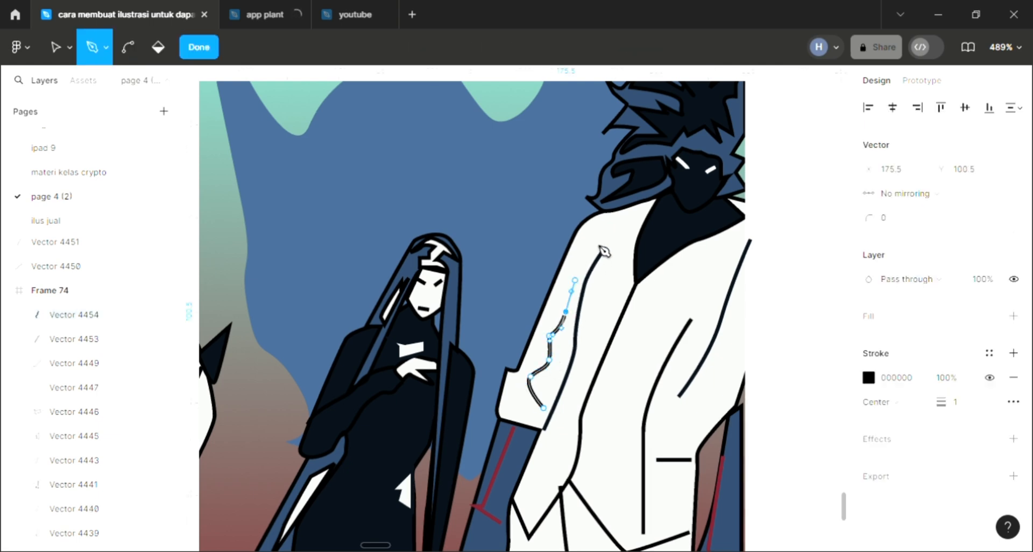
left_click_drag(585, 257, 589, 253)
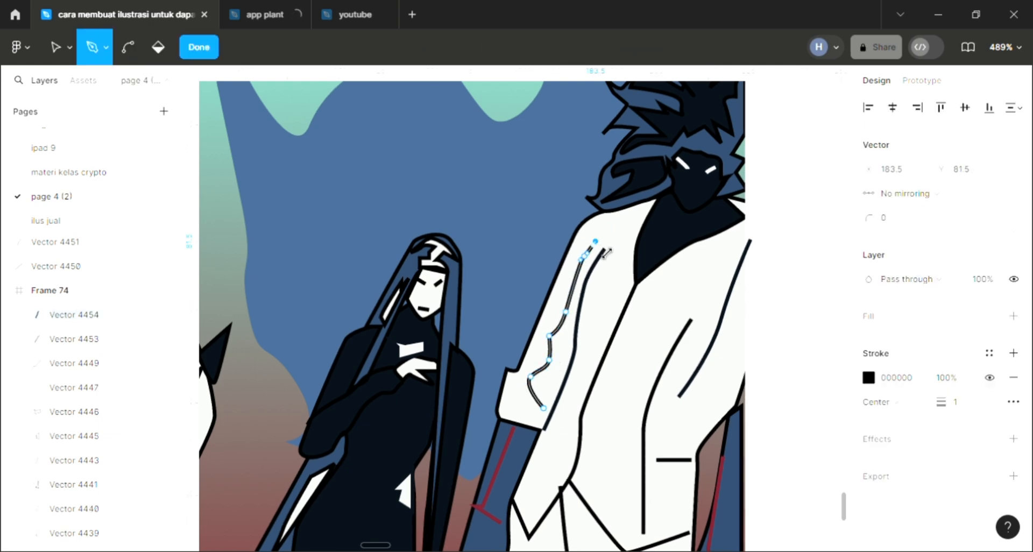
key("Escape")
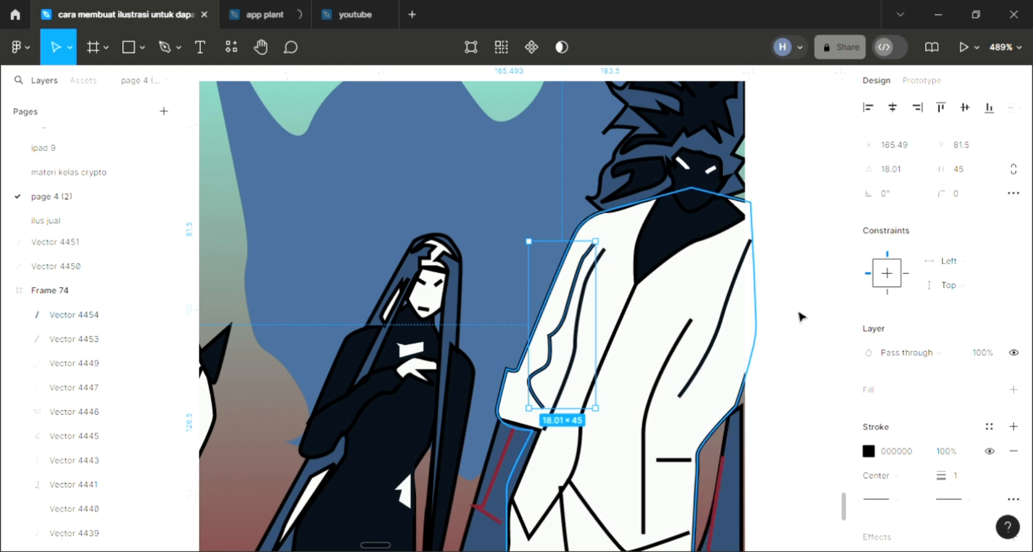
key("Escape")
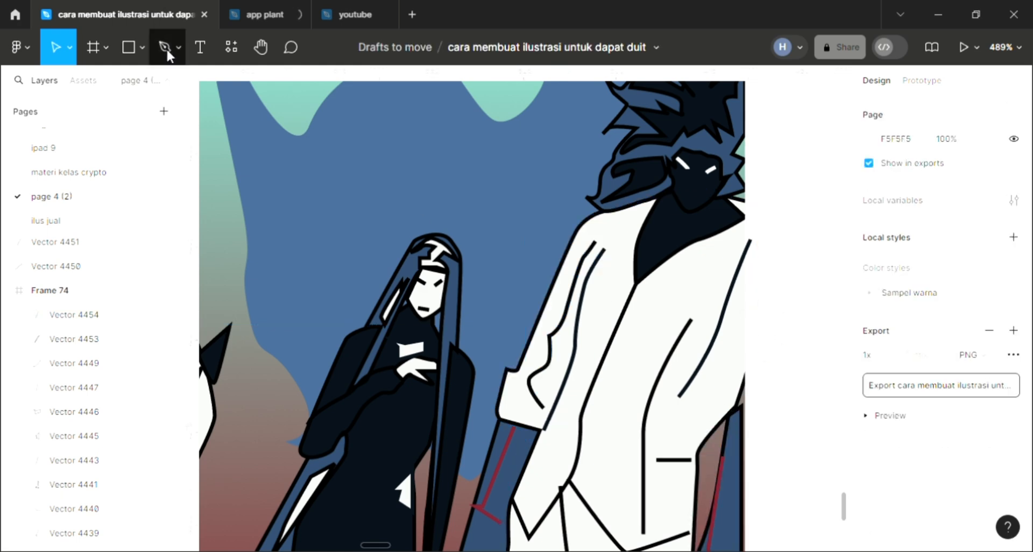
key("p")
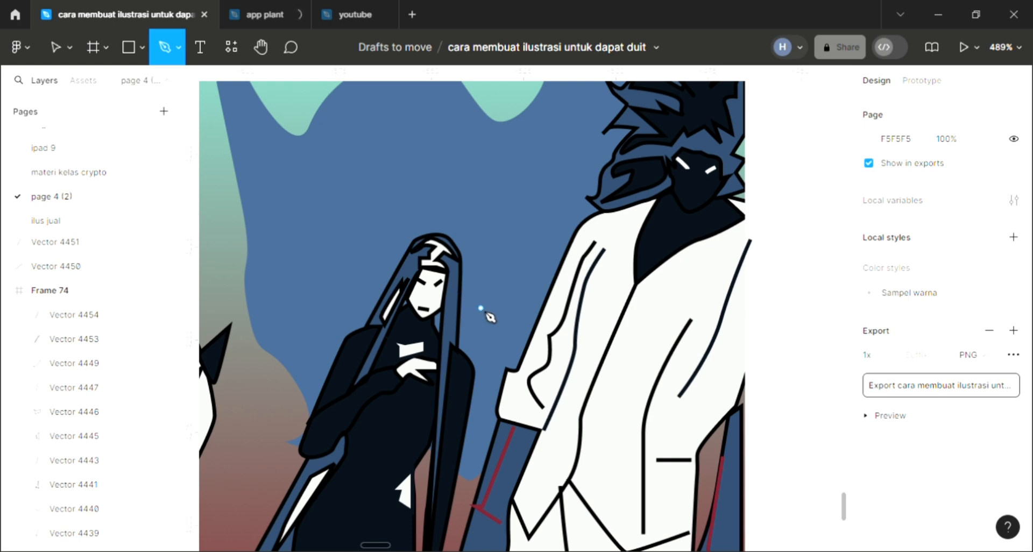
scroll(519, 358, "left", 6)
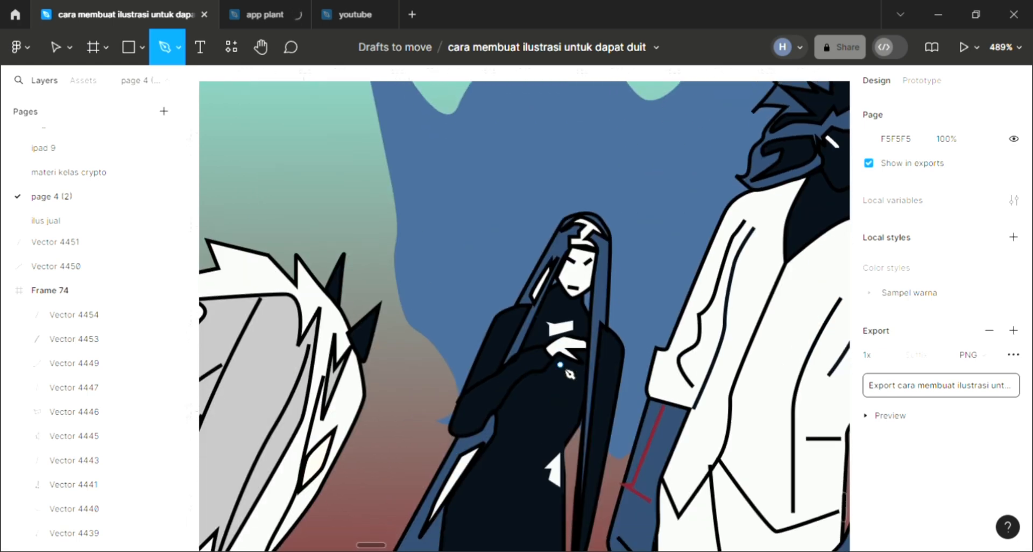
scroll(570, 374, "down", 1)
scroll(470, 432, "up", 3)
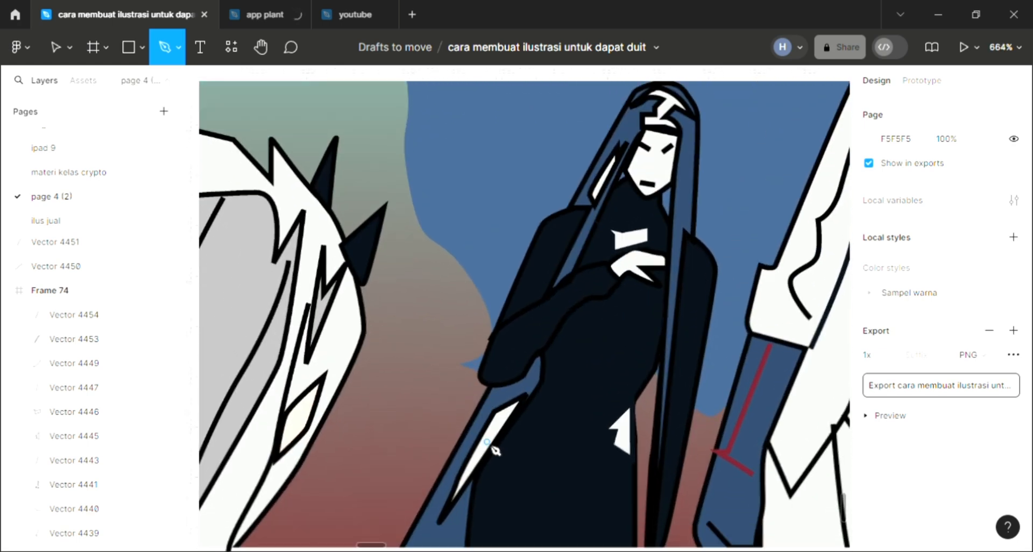
scroll(485, 441, "down", 3)
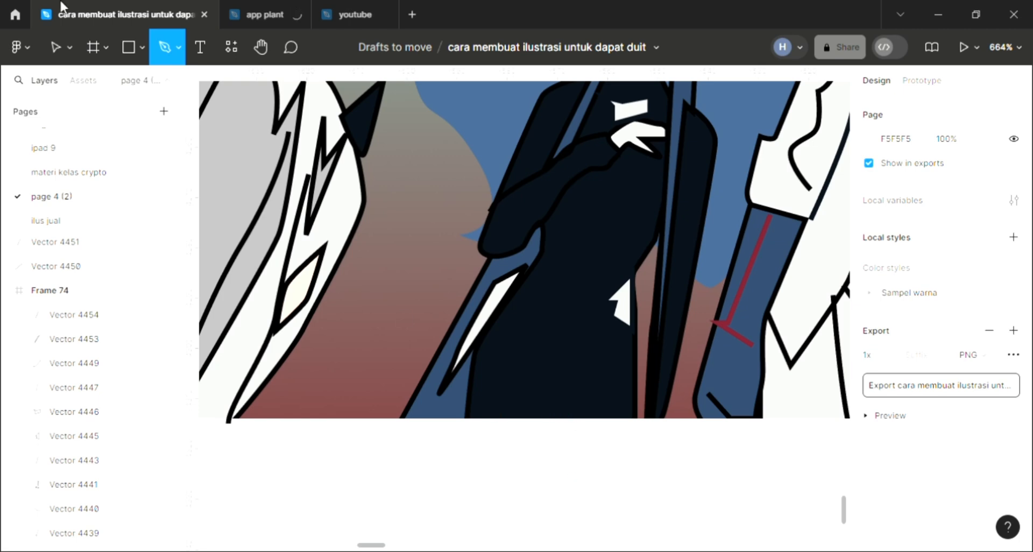
key("v")
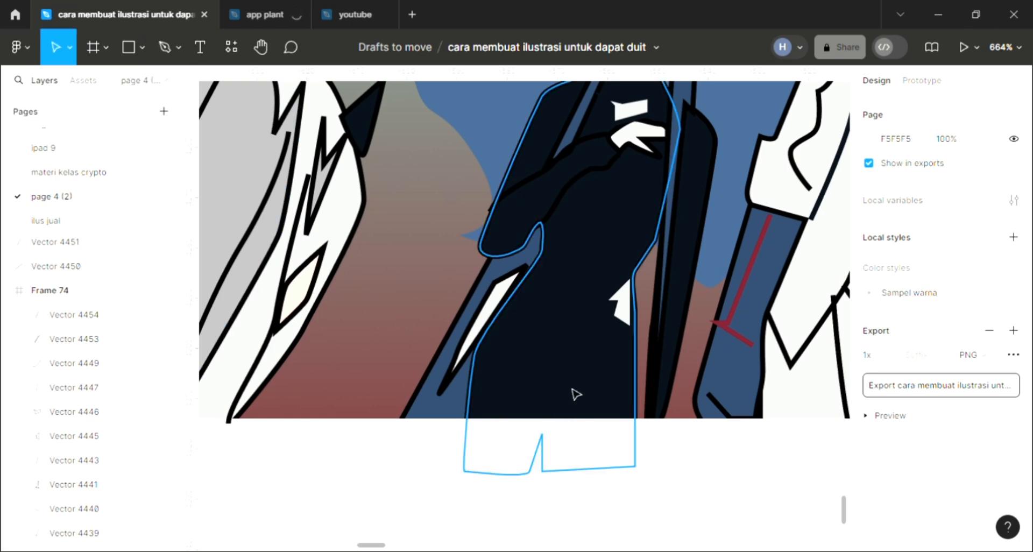
left_click(568, 410)
key("Return")
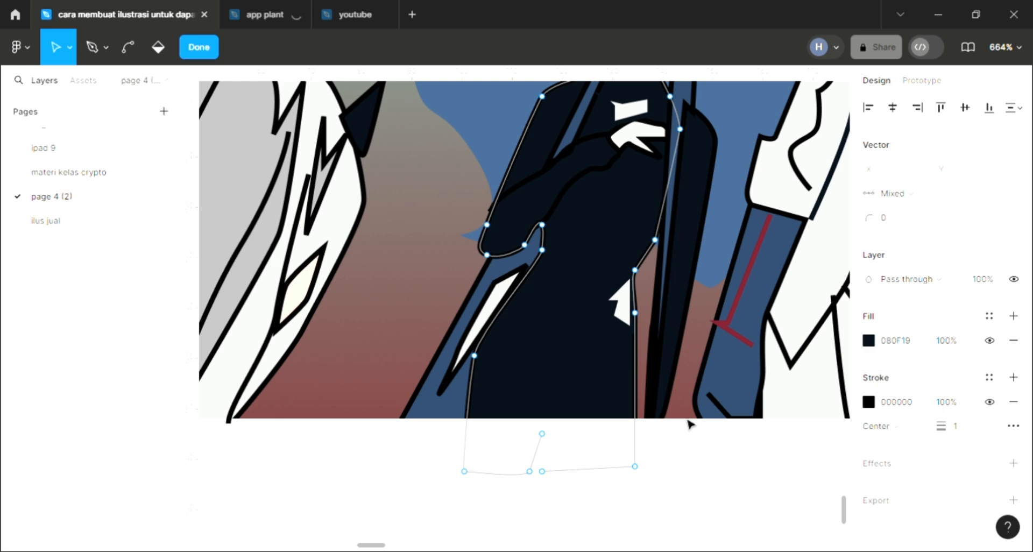
scroll(688, 423, "down", 5)
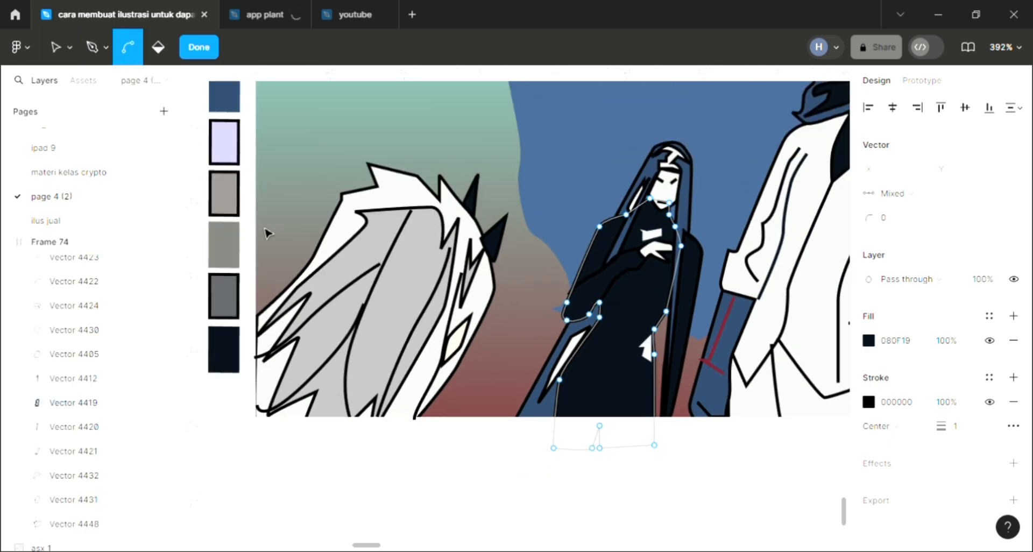
scroll(268, 234, "down", 3)
key("Escape")
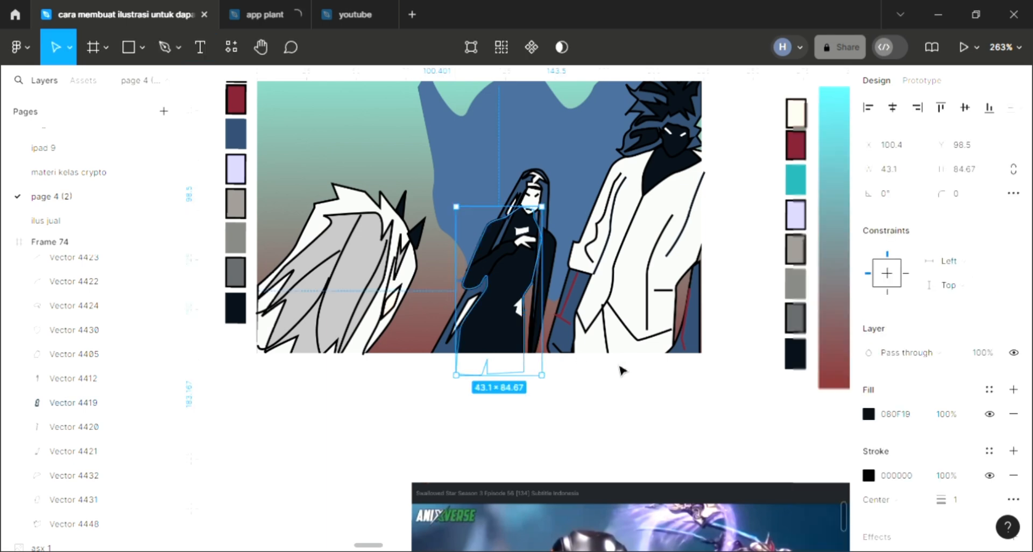
left_click(700, 362)
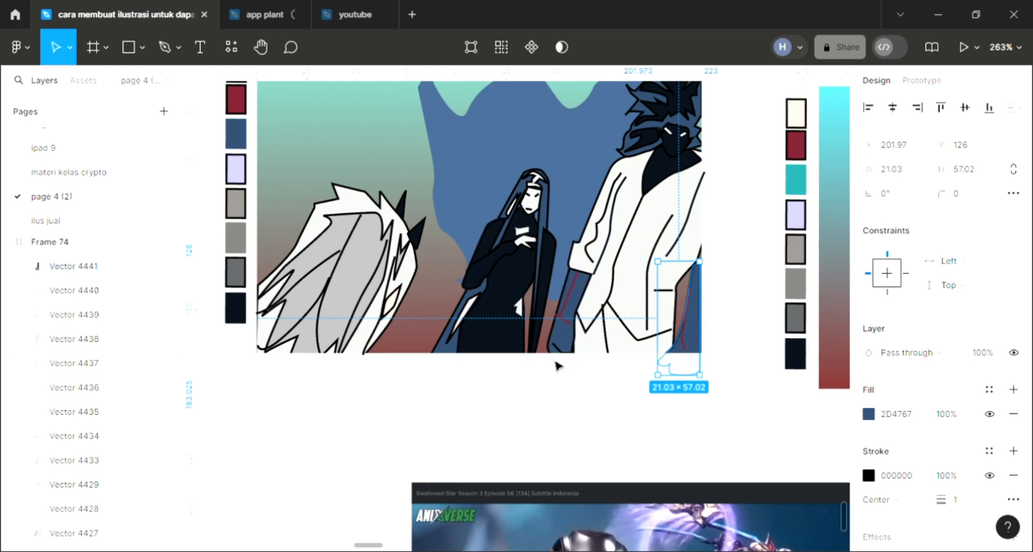
Extend the lower edge of the illustration frame so that the frame is 180 high
scroll(252, 140, "up", 2)
scroll(258, 140, "up", 4)
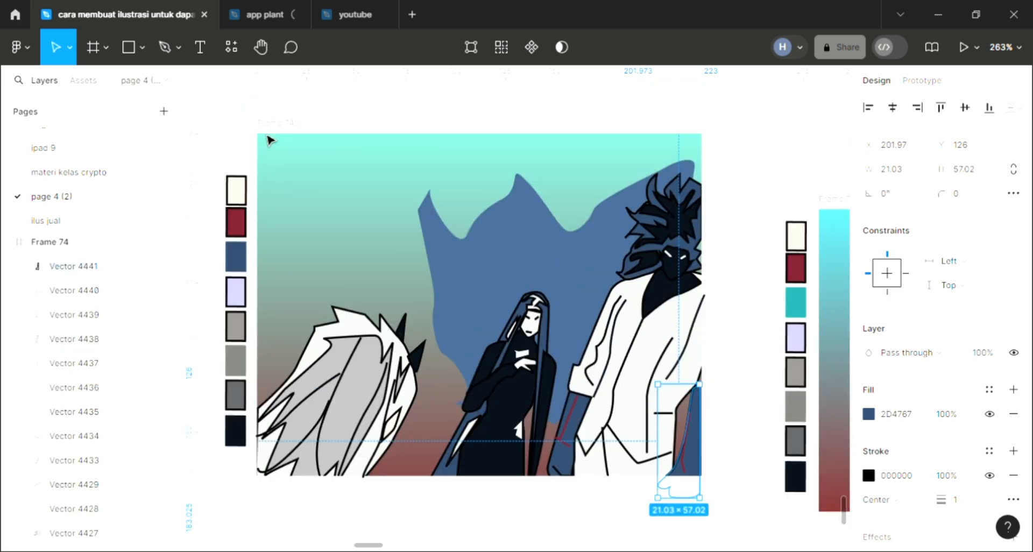
key("Escape")
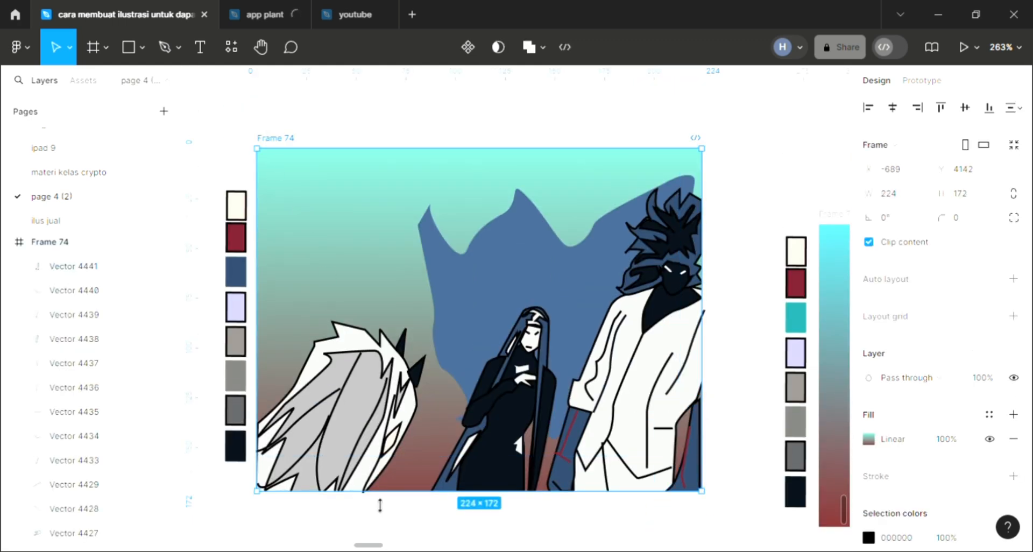
mouse_move(380, 530)
left_mouse_down()
mouse_move(369, 545)
mouse_move(380, 514)
left_mouse_up()
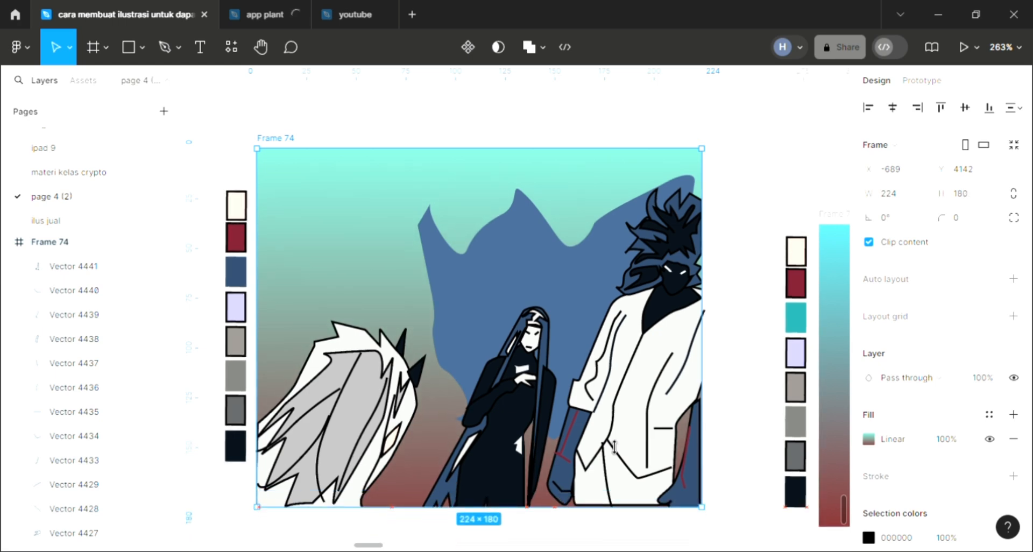
left_click(480, 541)
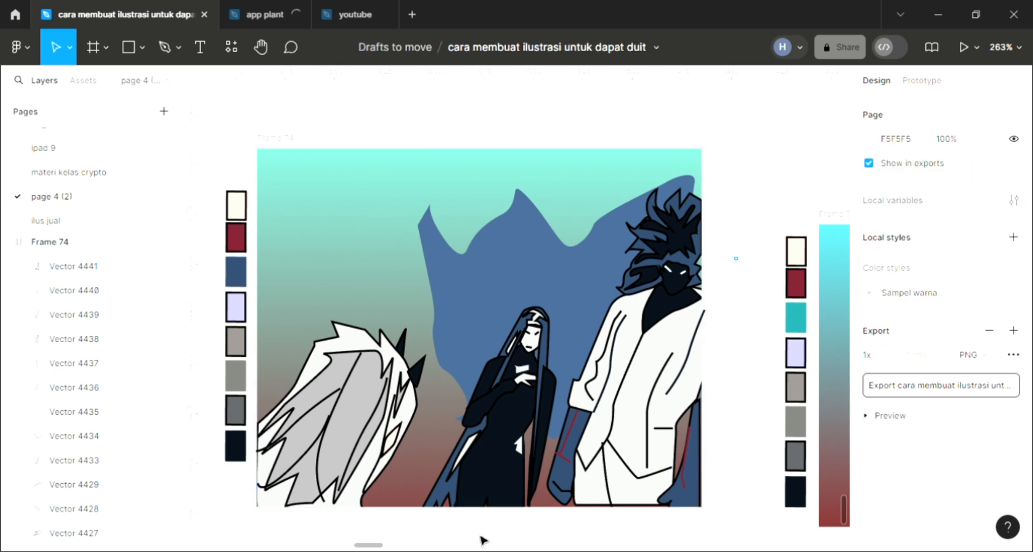
Raise the peak point of the slit in the middle figure's dark dress shape to about X 118, Y 167
scroll(499, 503, "up", 5)
left_click(501, 488)
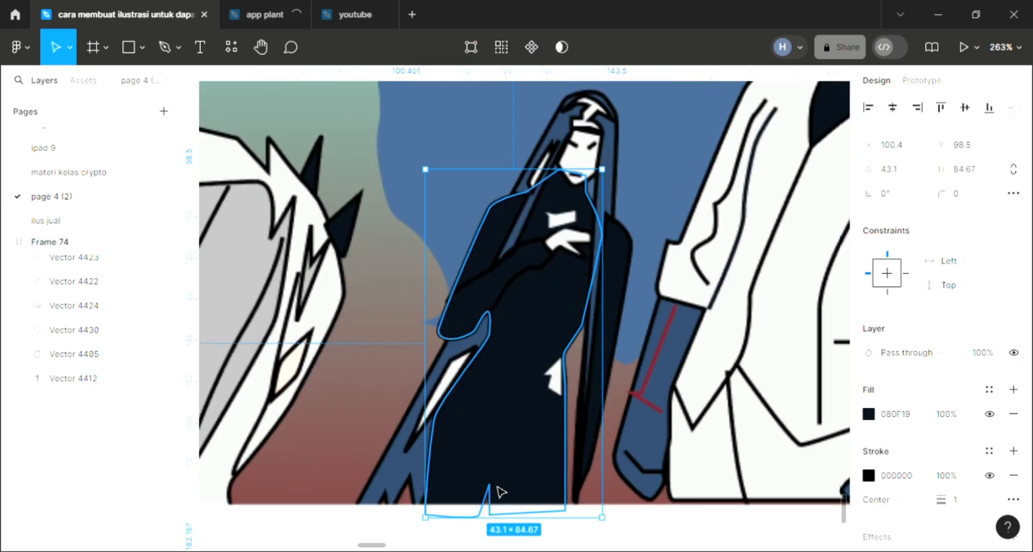
double_click(495, 491)
left_click_drag(493, 480, 499, 464)
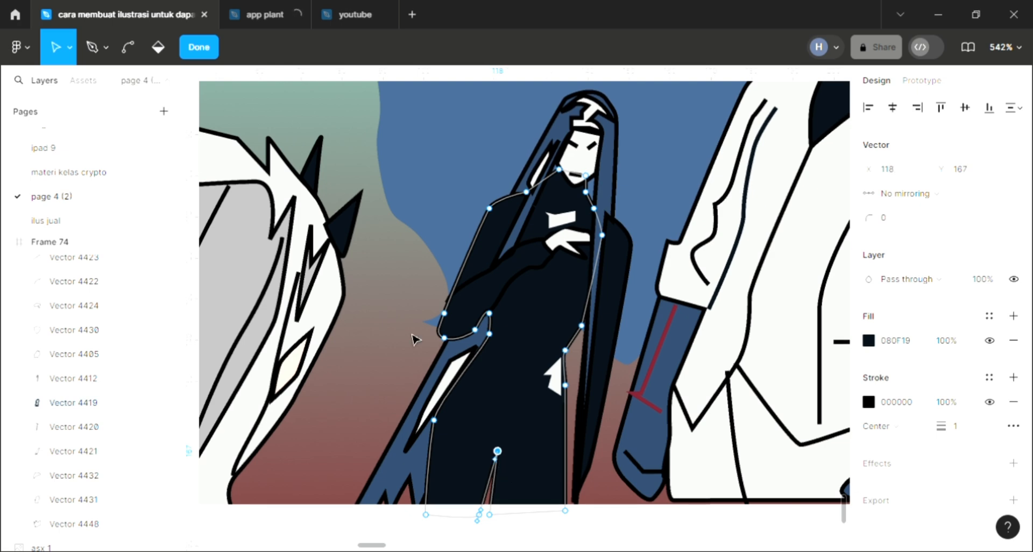
key("Escape")
key("Escape")
scroll(413, 340, "down", 5)
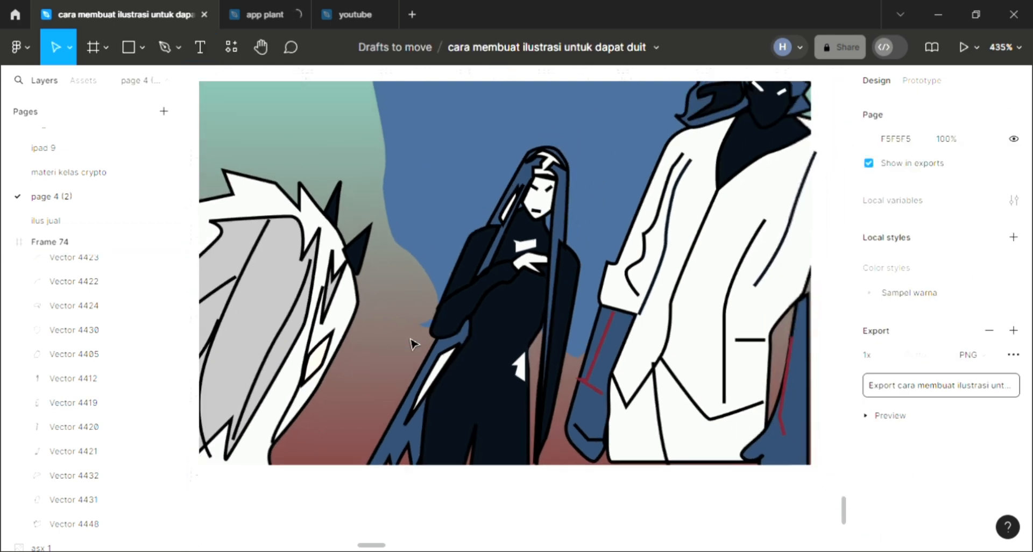
Set the fill of the small pointed ear shape on the white-haired figure to skin tone E4BAA5
scroll(434, 356, "up", 2)
scroll(422, 366, "left", 2)
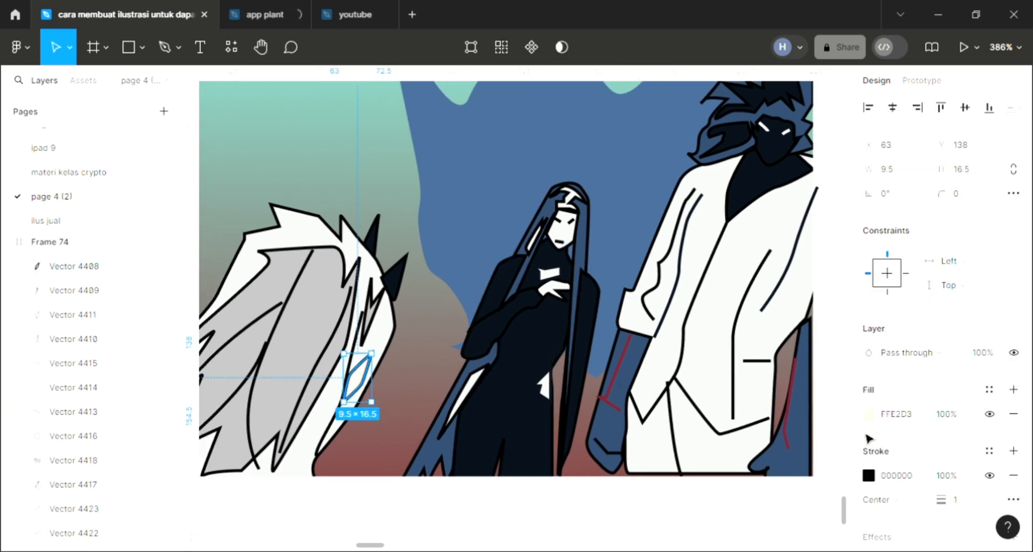
left_click(869, 414)
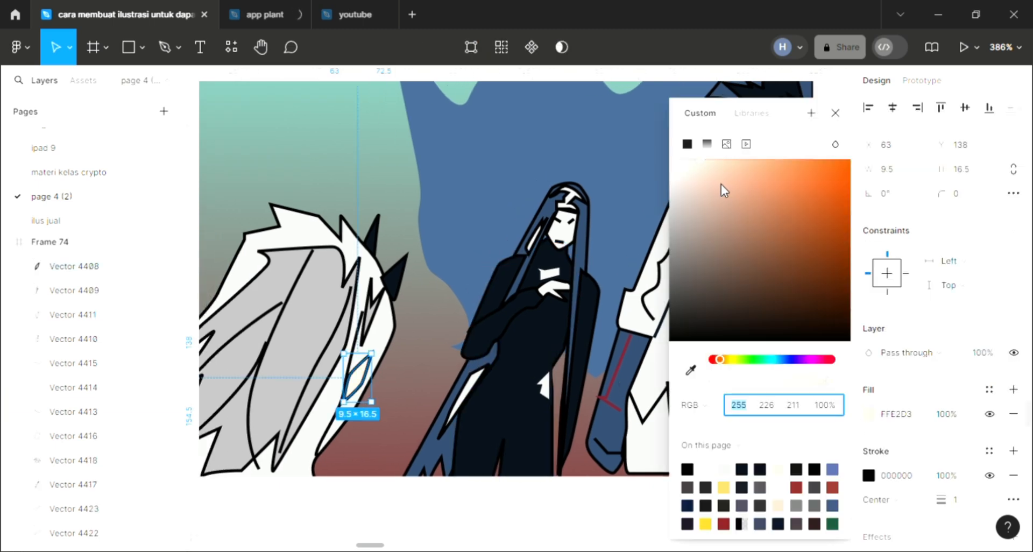
left_click(834, 115)
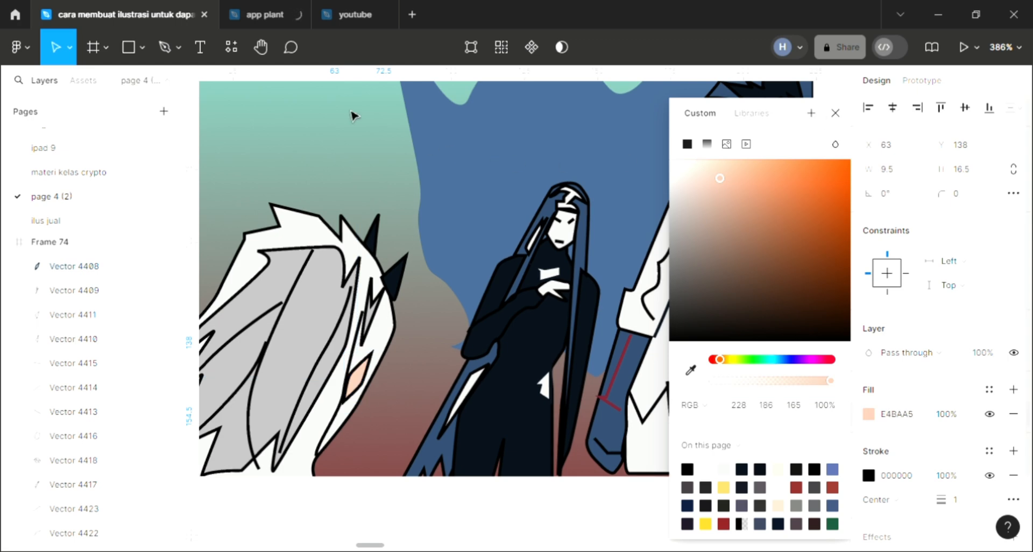
left_click(431, 305)
Examine the whole illustration, checking the three figures, the blue background shape and the gradient together
scroll(432, 304, "up", 1)
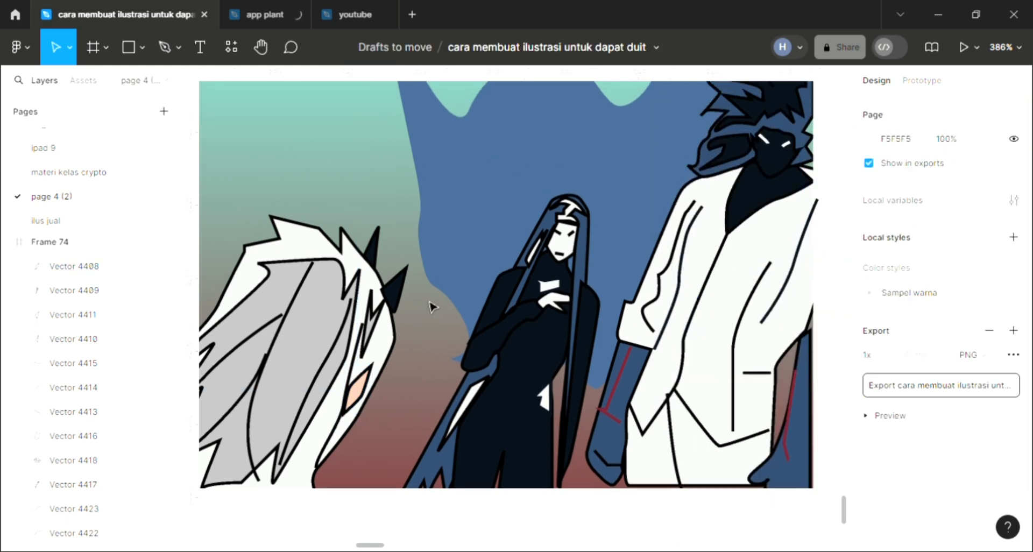
scroll(432, 398, "up", 1)
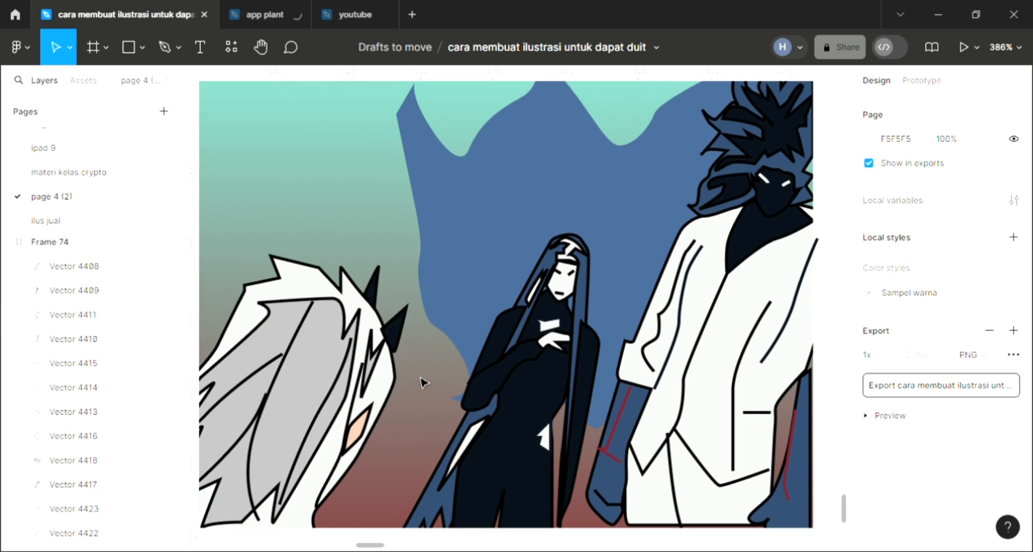
scroll(448, 379, "down", 5)
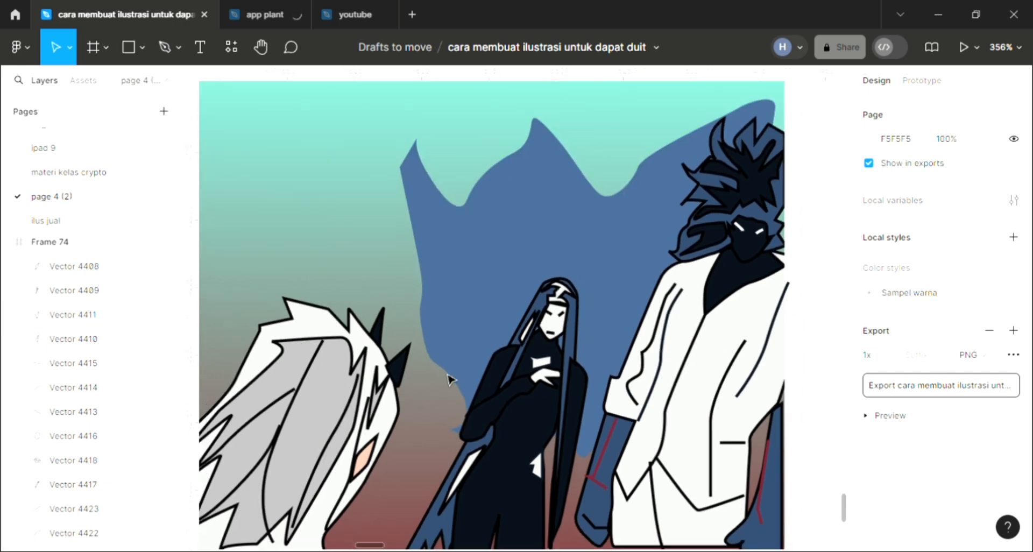
scroll(448, 379, "left", 3)
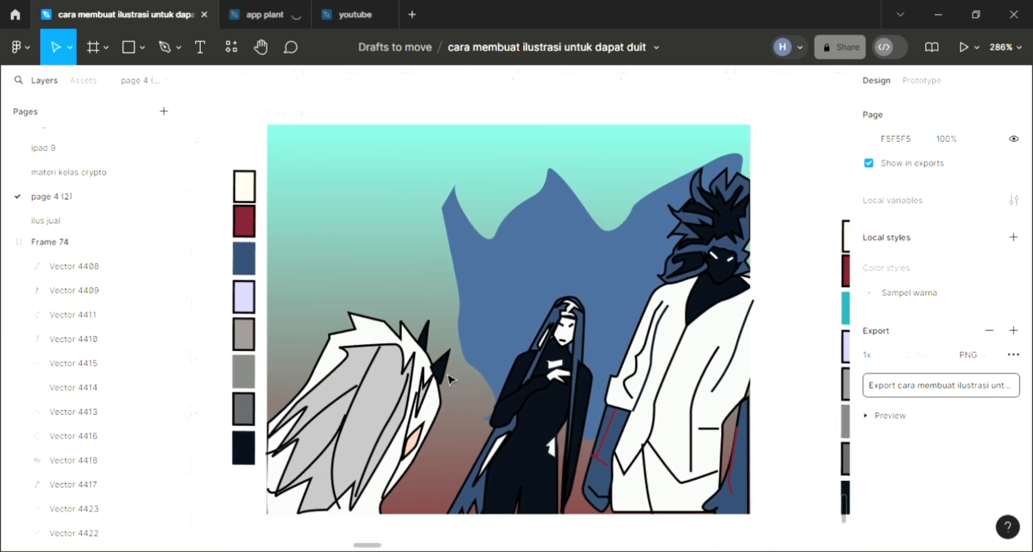
scroll(448, 380, "up", 2)
scroll(448, 379, "right", 2)
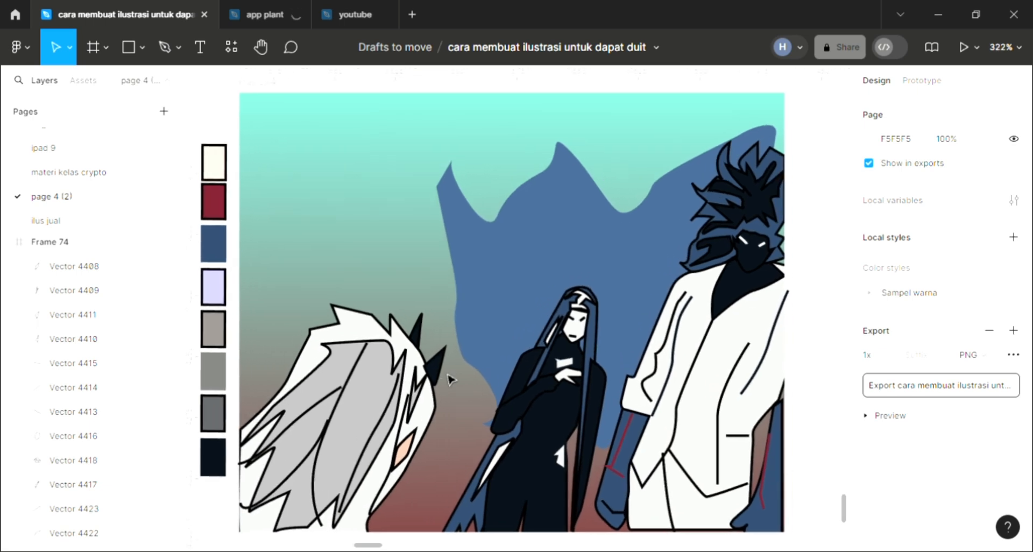
scroll(449, 379, "up", 1)
scroll(448, 379, "up", 1)
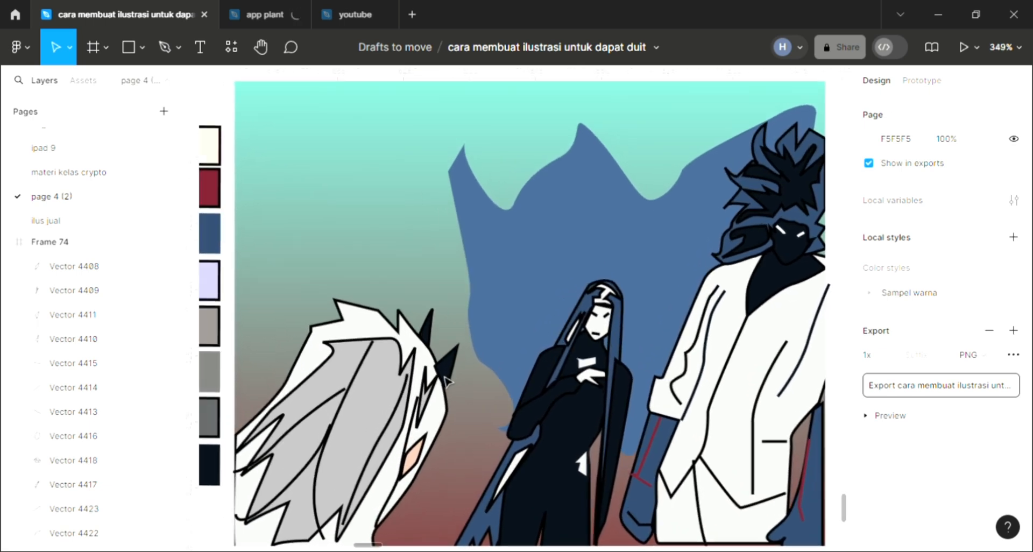